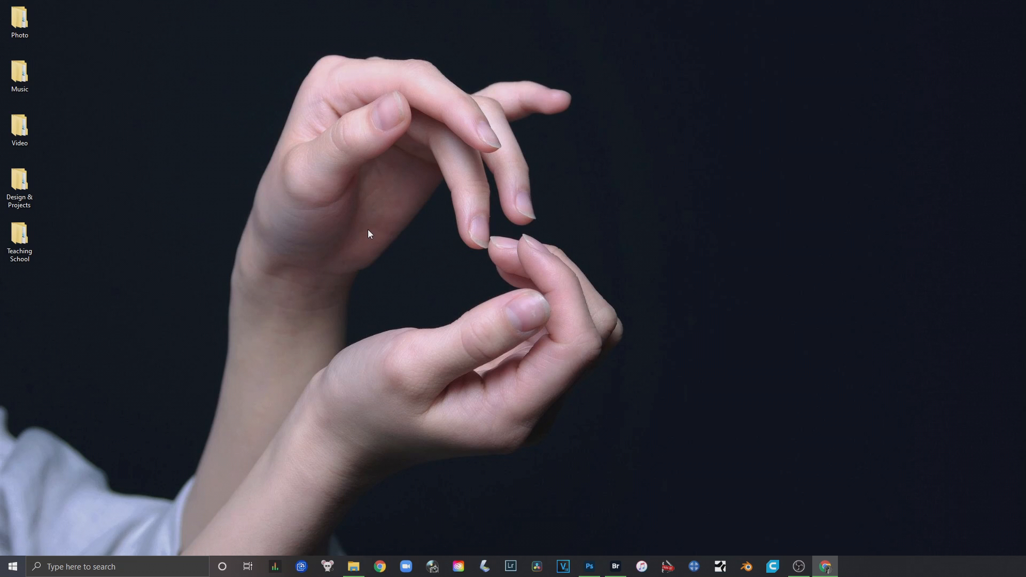
# Create a new folder on the desktop below the Teaching School folder and name it RP Digital Photos
pyautogui.click(25, 297)
pyautogui.click(7, 303)
pyautogui.rightClick(15, 294)
pyautogui.moveTo(111, 382)
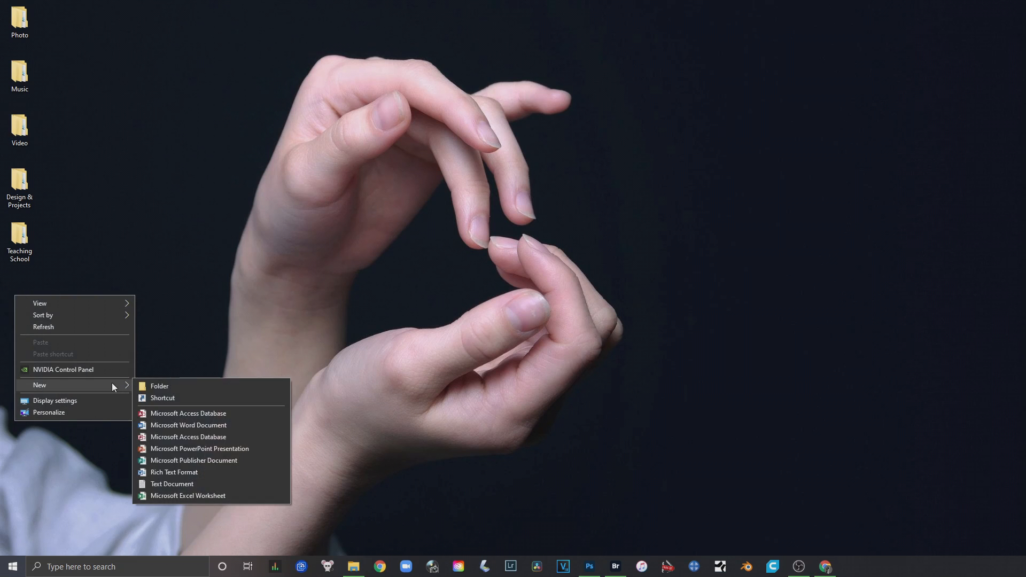
pyautogui.click(161, 386)
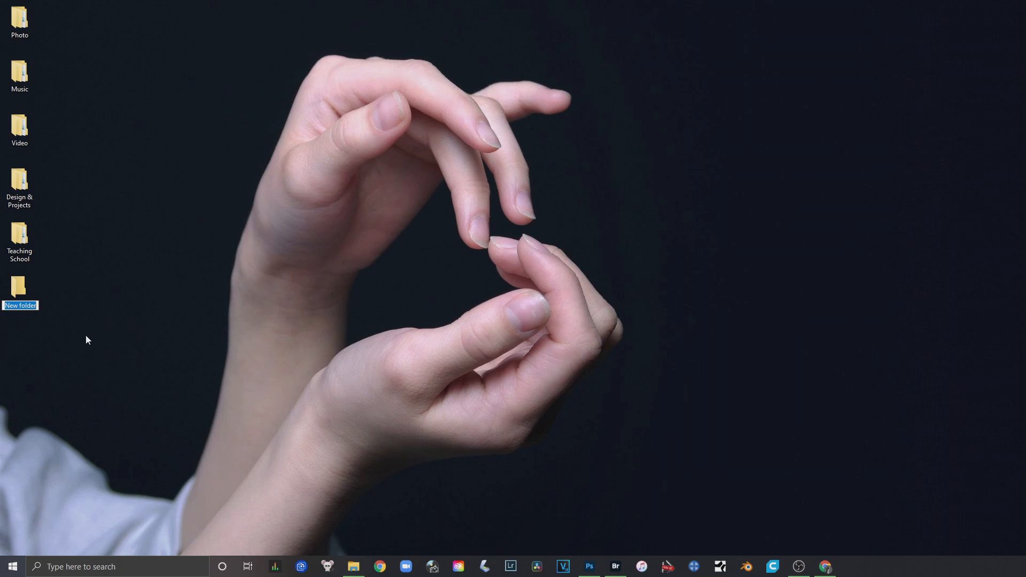
pyautogui.press('BackSpace')
pyautogui.write('RP Digital Photos')
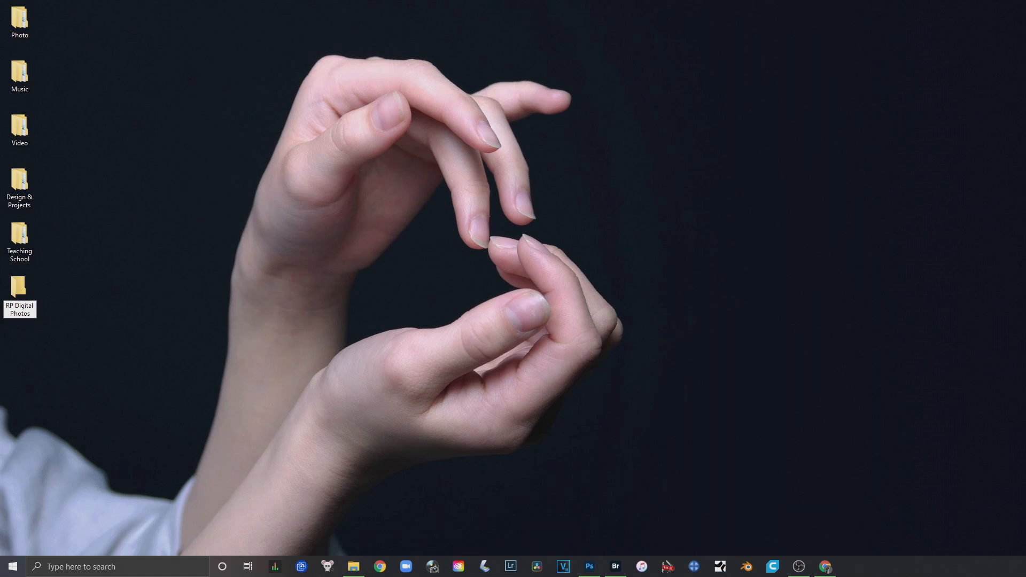
pyautogui.press('Return')
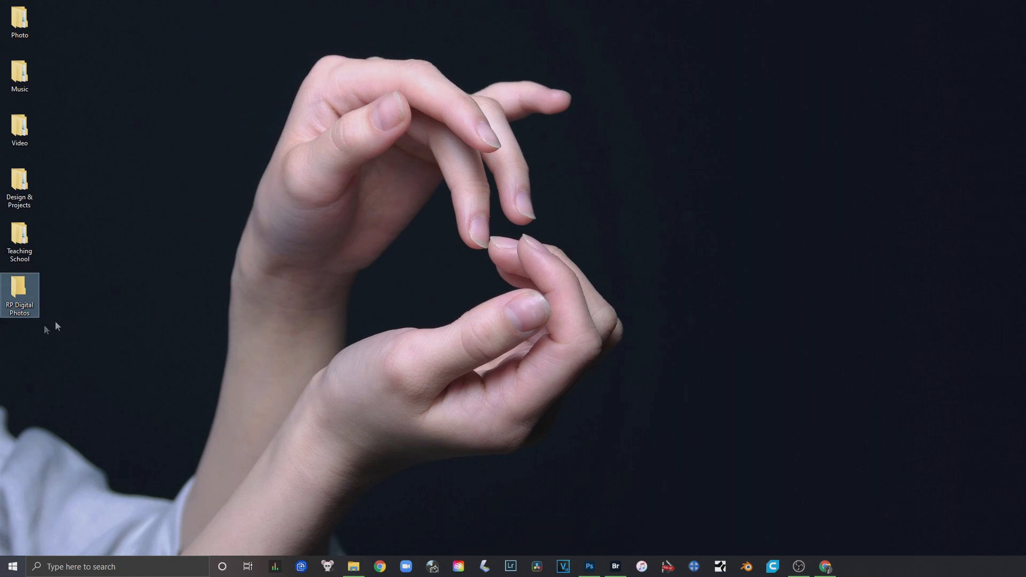
# Open the RP Digital Photos folder and create a subfolder named Landscape In class photos inside it
pyautogui.doubleClick(9, 291)
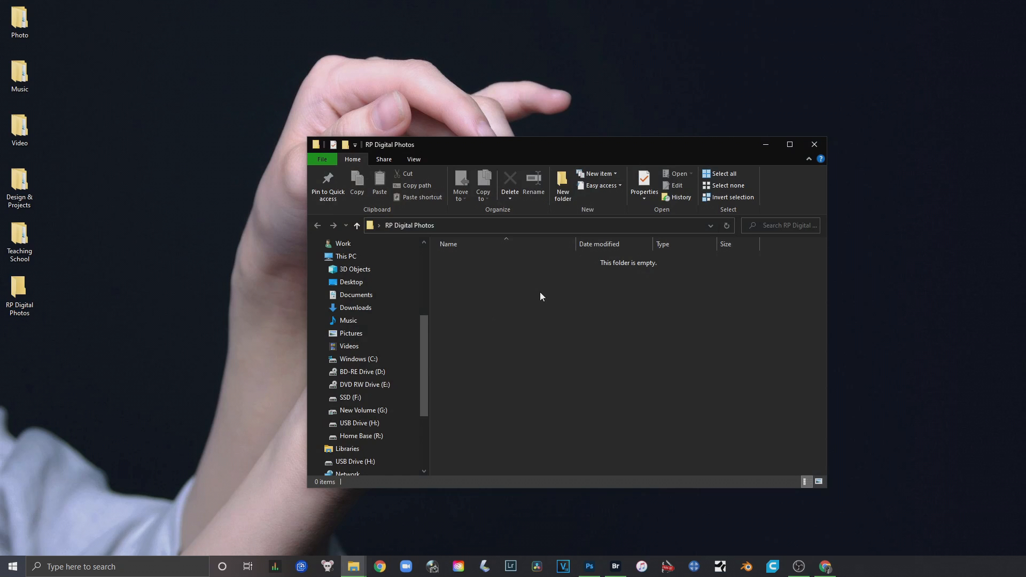
pyautogui.hotkey('ctrl', 'shift', 'n')
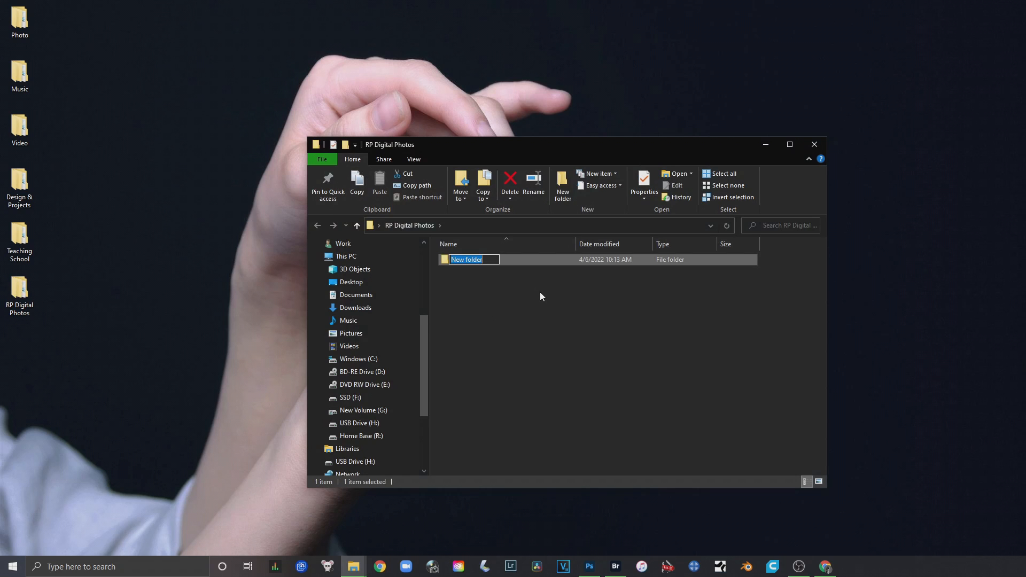
pyautogui.write('Landscape In class photos')
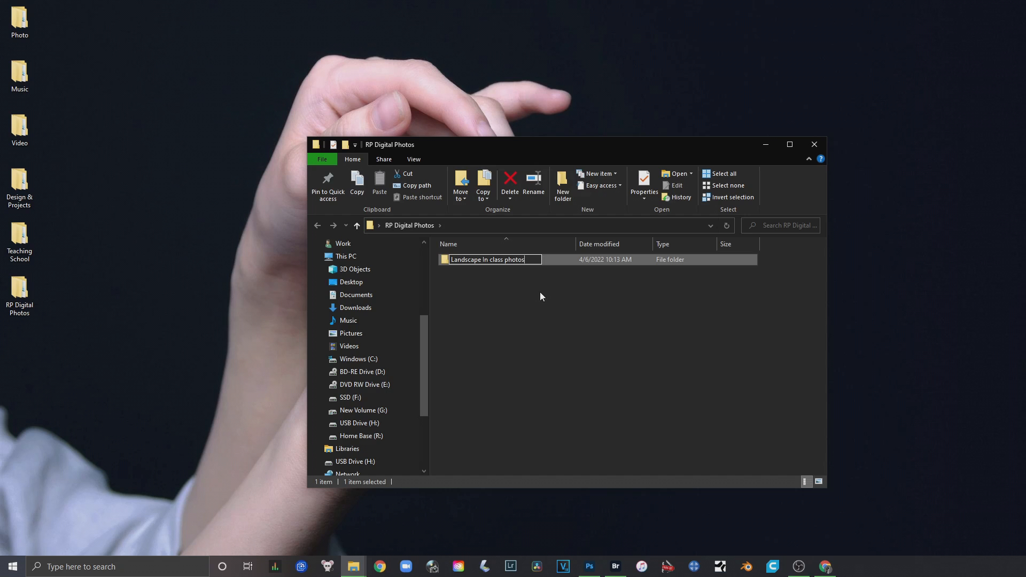
pyautogui.press('Return')
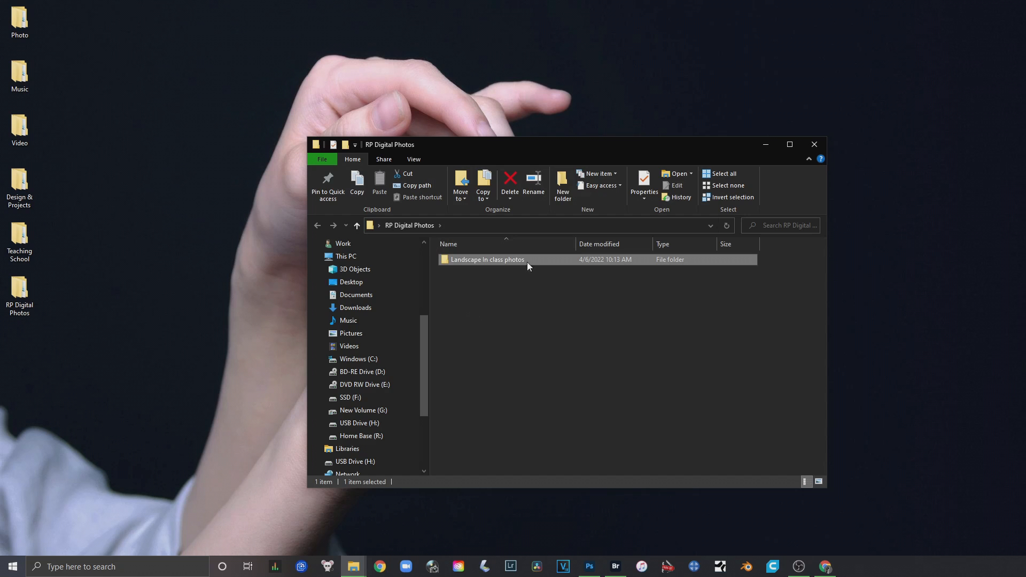
pyautogui.click(538, 295)
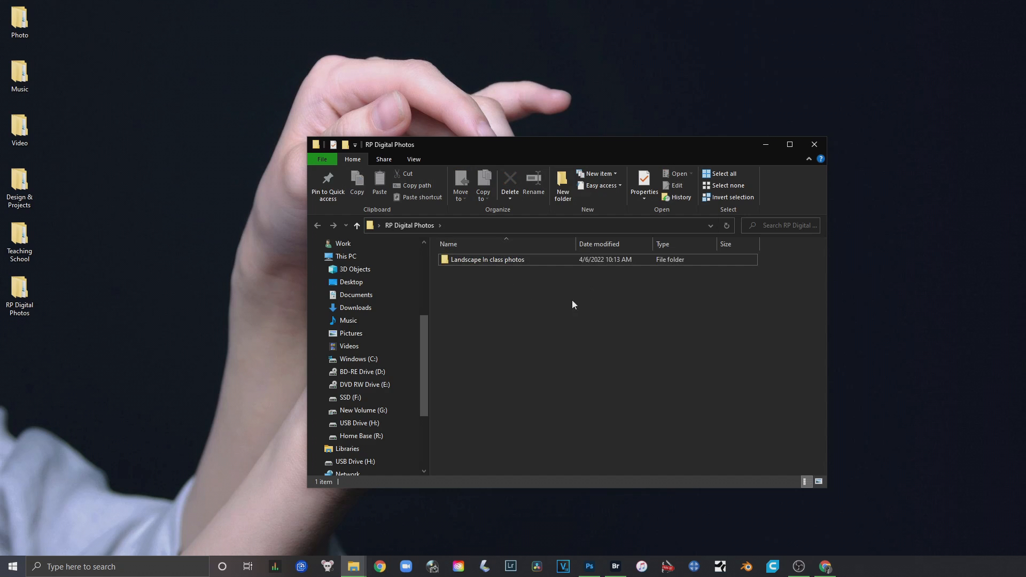
pyautogui.click(561, 262)
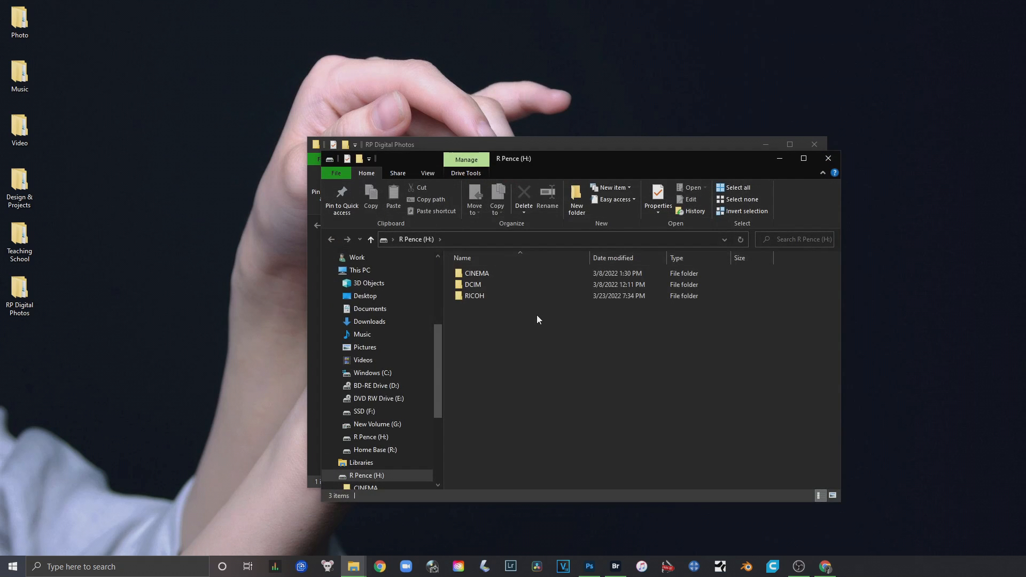
# Move the memory card (H:) window off the RP Digital Photos window and open the card's DCIM\100SIGMA folder
pyautogui.moveTo(546, 164); pyautogui.dragTo(602, 75)
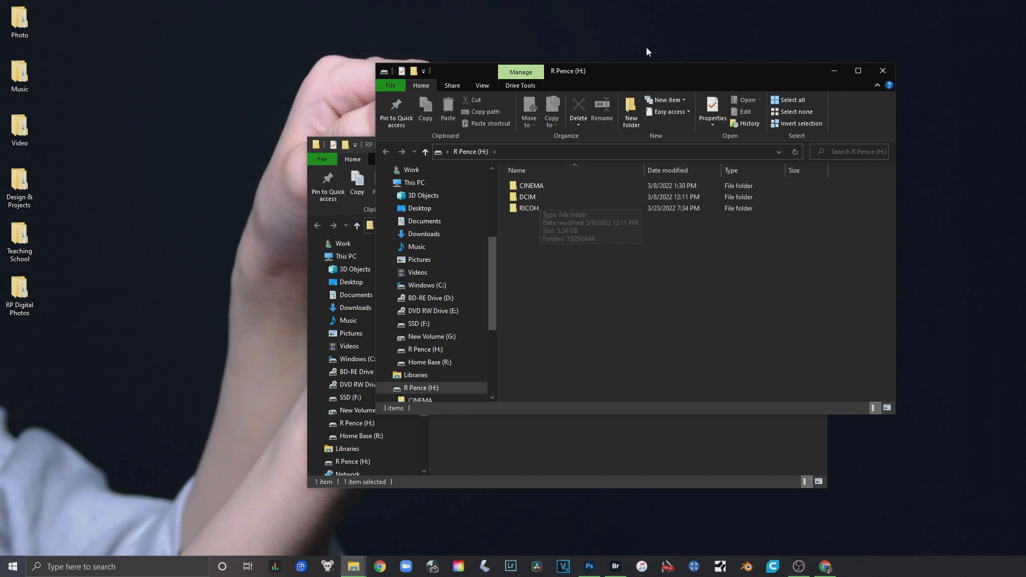
pyautogui.moveTo(647, 69); pyautogui.dragTo(718, 57)
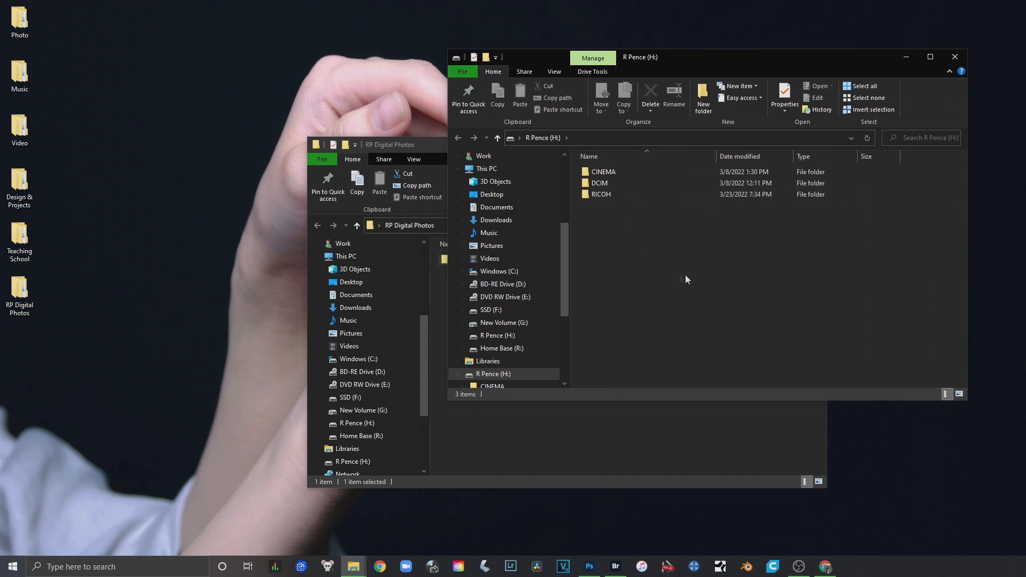
pyautogui.doubleClick(634, 182)
pyautogui.doubleClick(624, 173)
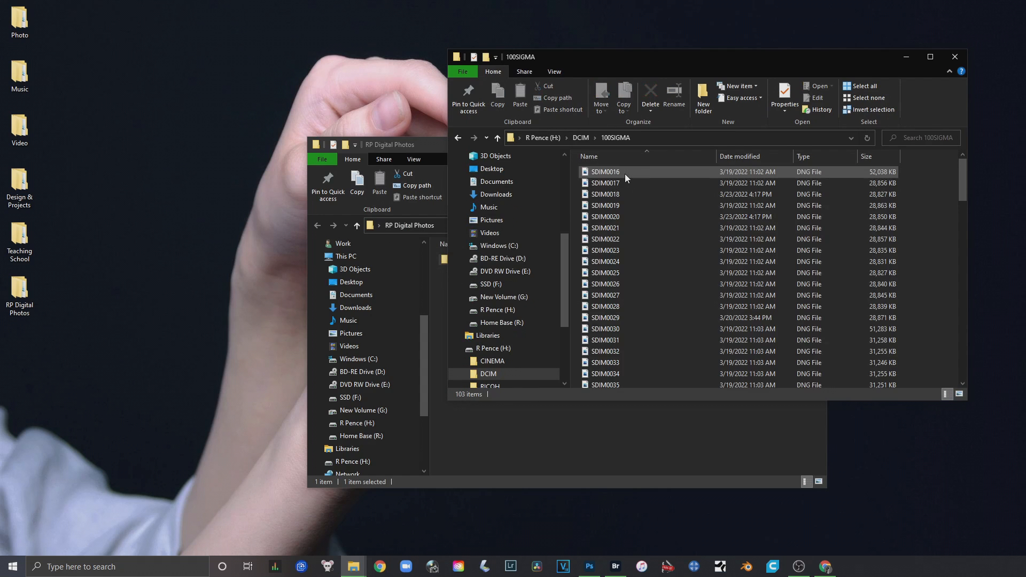
pyautogui.scroll(-10, 733, 251)
pyautogui.scroll(13, 735, 251)
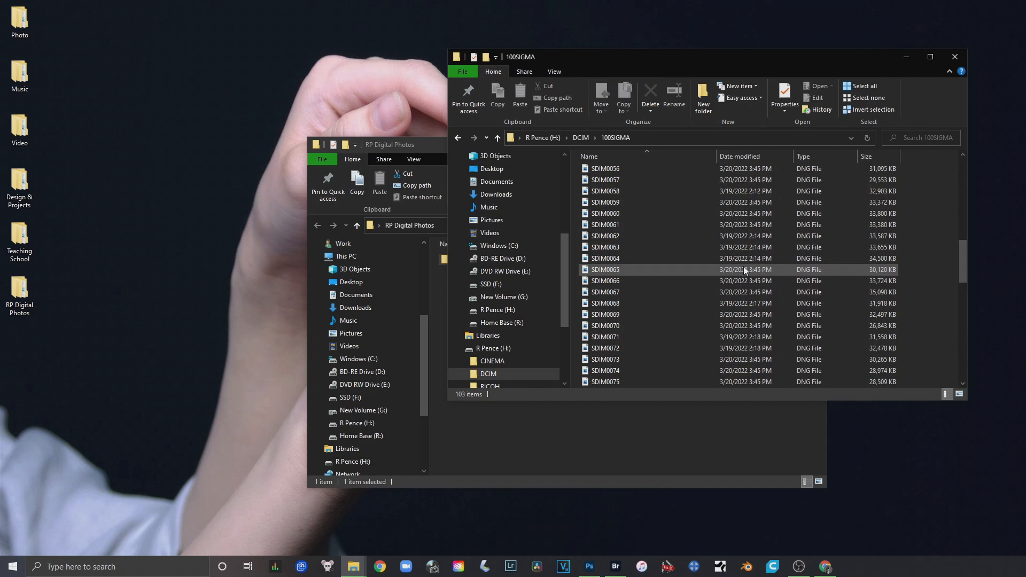
# Copy the full path of the memory card's 100SIGMA folder
pyautogui.click(681, 139)
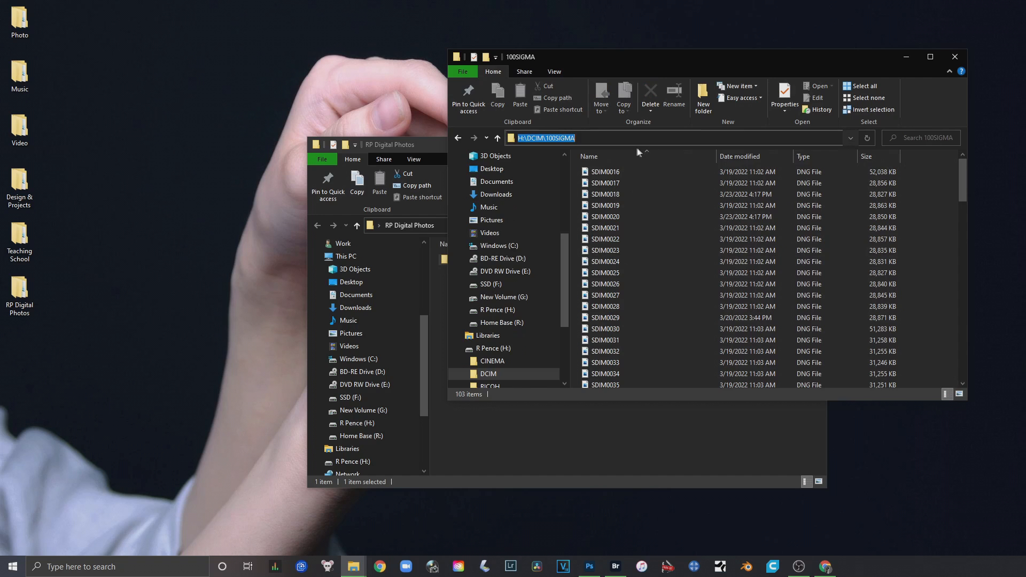
pyautogui.rightClick(629, 138)
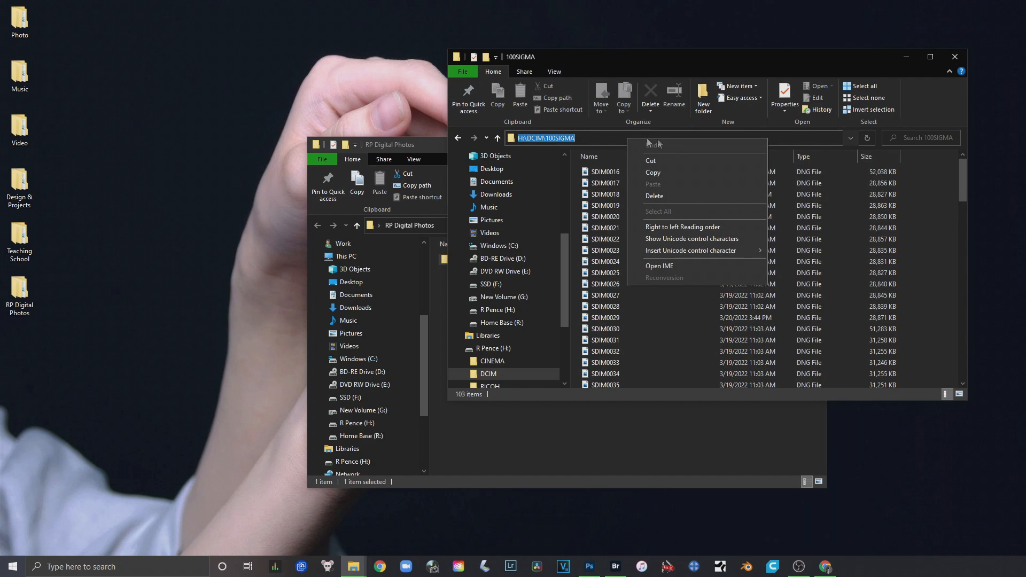
pyautogui.click(681, 171)
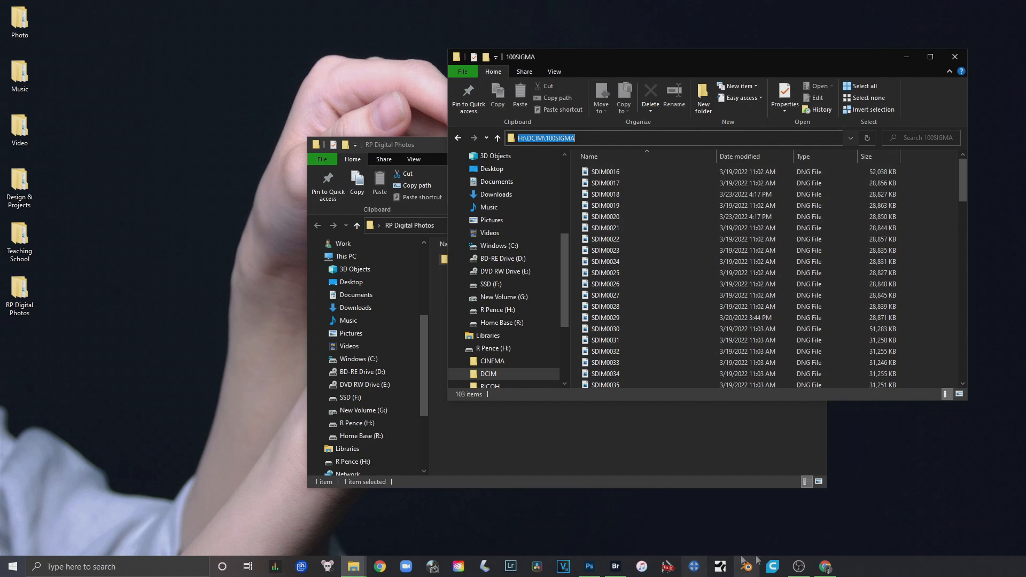
# Switch to Adobe Bridge and go to the copied path H:\DCIM\100SIGMA in place of R:\Work\
pyautogui.click(615, 568)
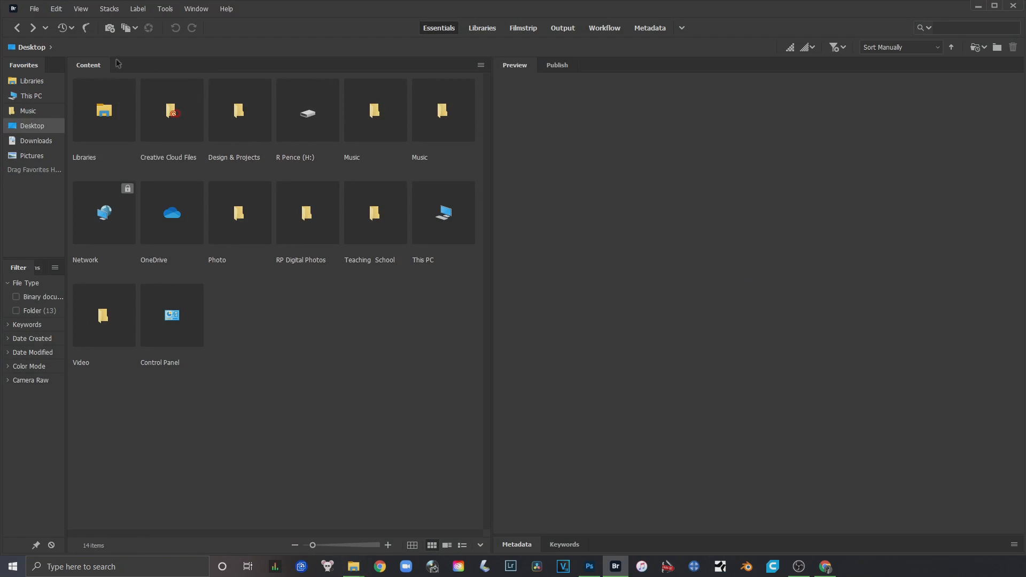
pyautogui.click(76, 48)
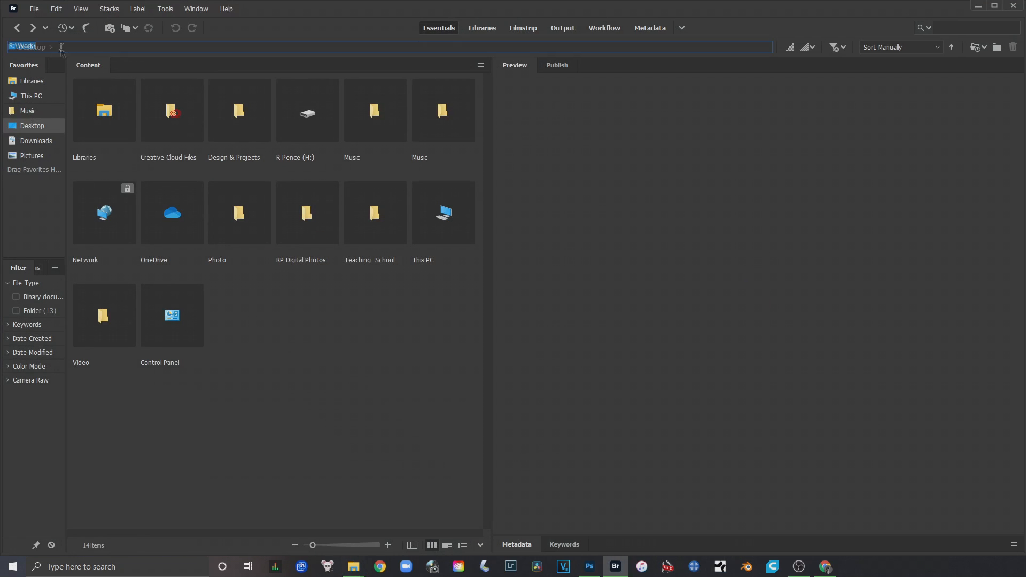
pyautogui.click(94, 48)
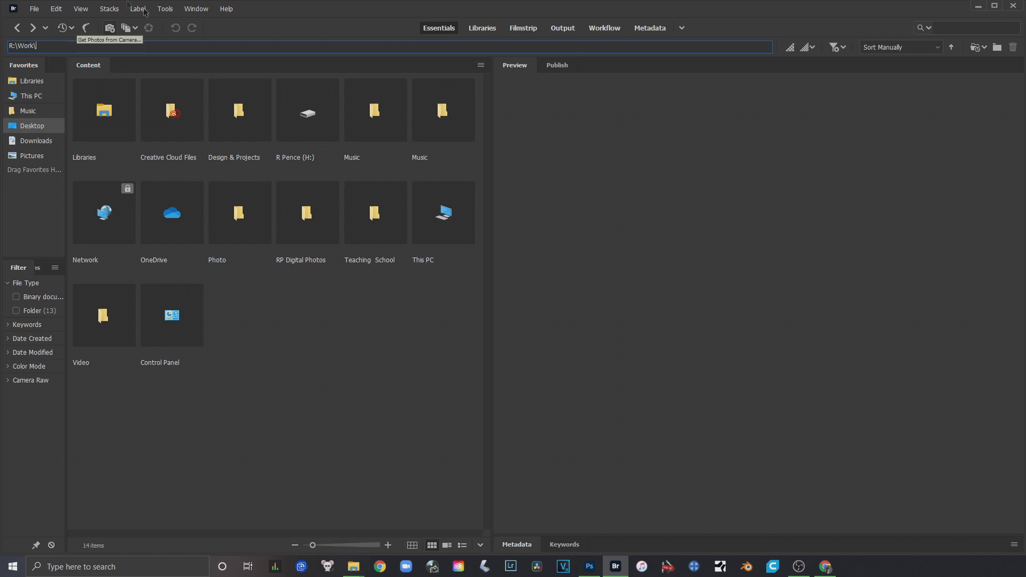
pyautogui.moveTo(37, 46); pyautogui.dragTo(10, 46)
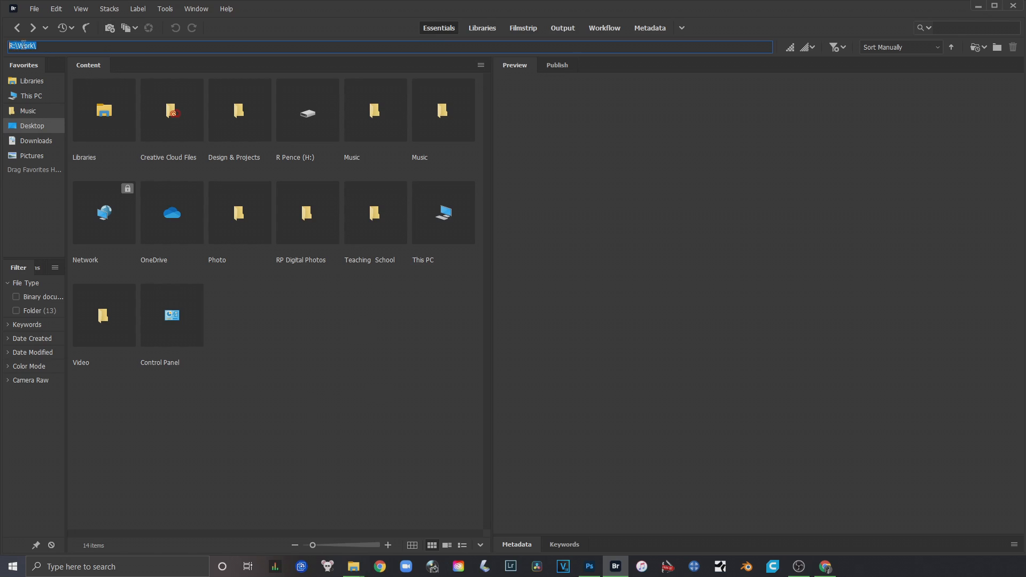
pyautogui.rightClick(57, 45)
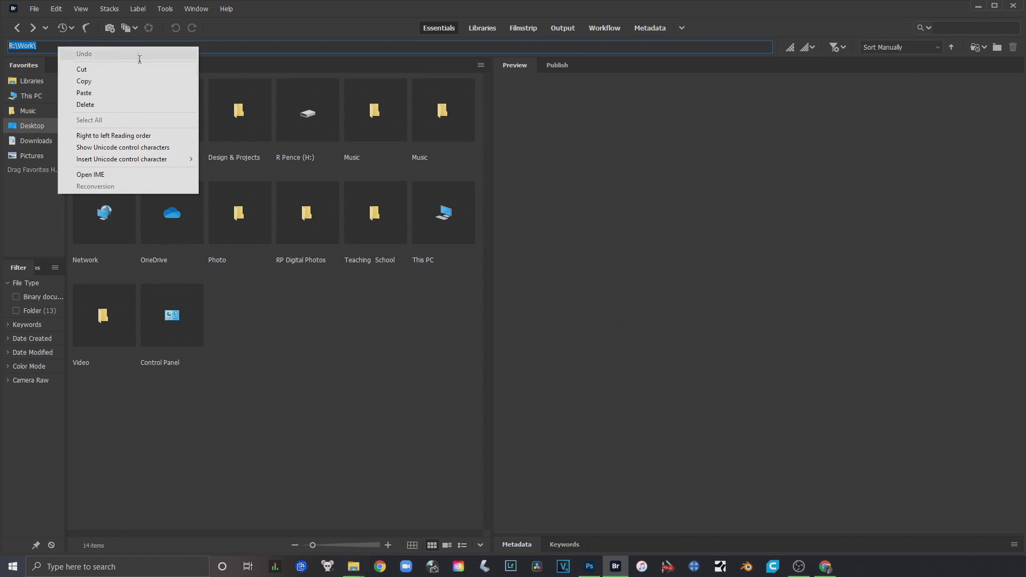
pyautogui.click(119, 95)
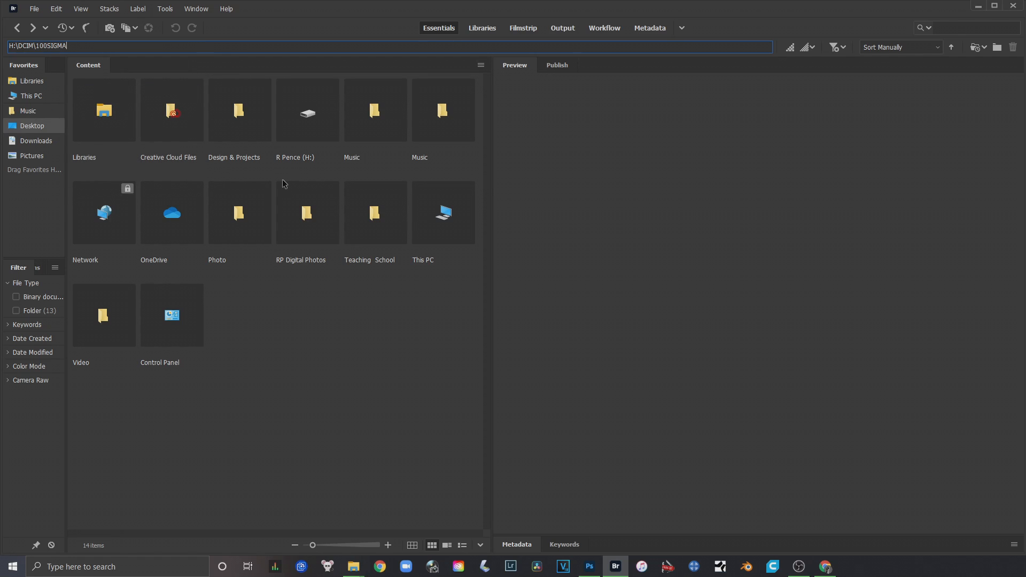
pyautogui.press('Return')
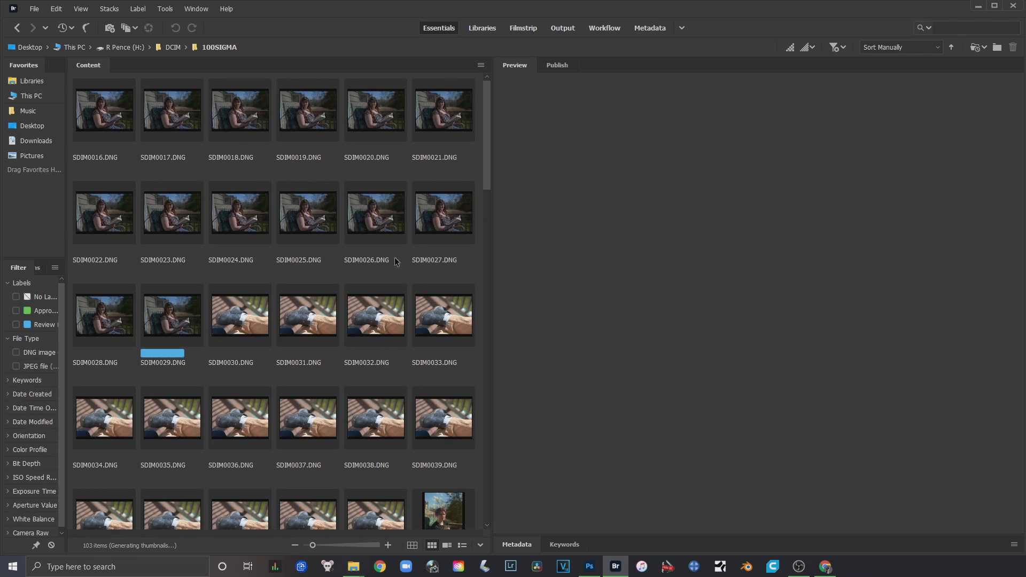
# Leave the 100SIGMA folder and browse to the Desktop and This PC locations
pyautogui.click(315, 46)
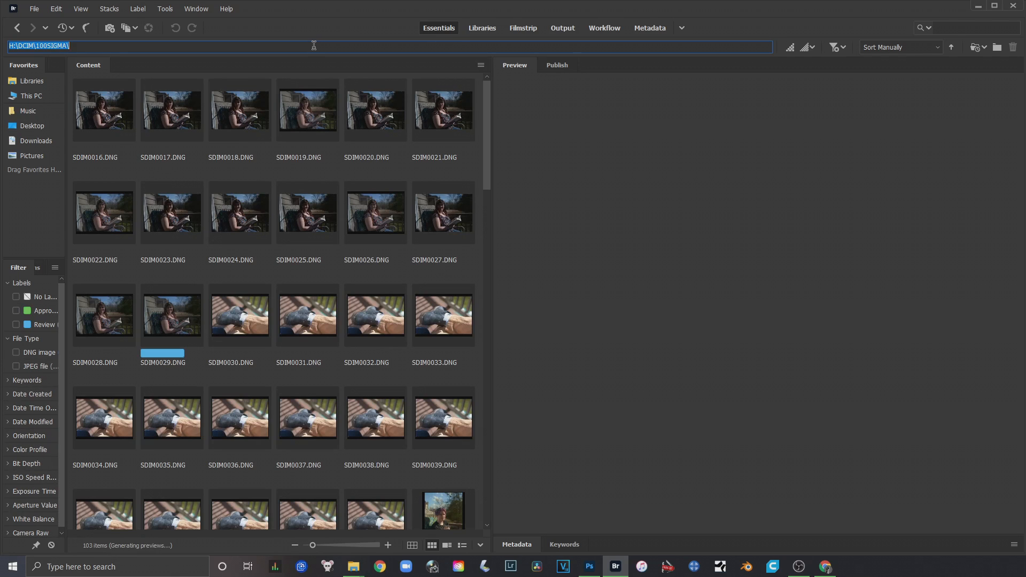
pyautogui.click(17, 217)
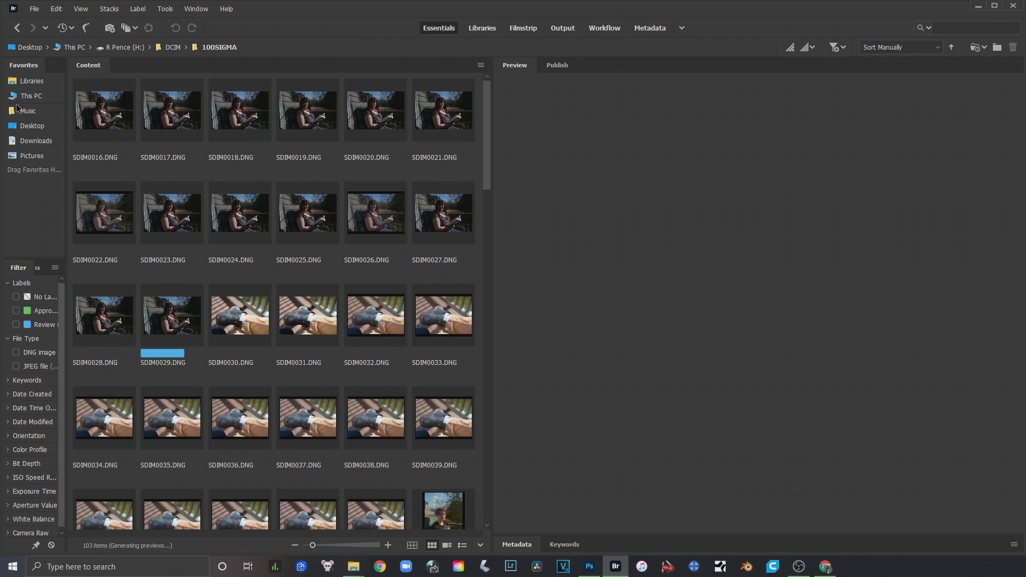
pyautogui.click(33, 81)
pyautogui.click(33, 48)
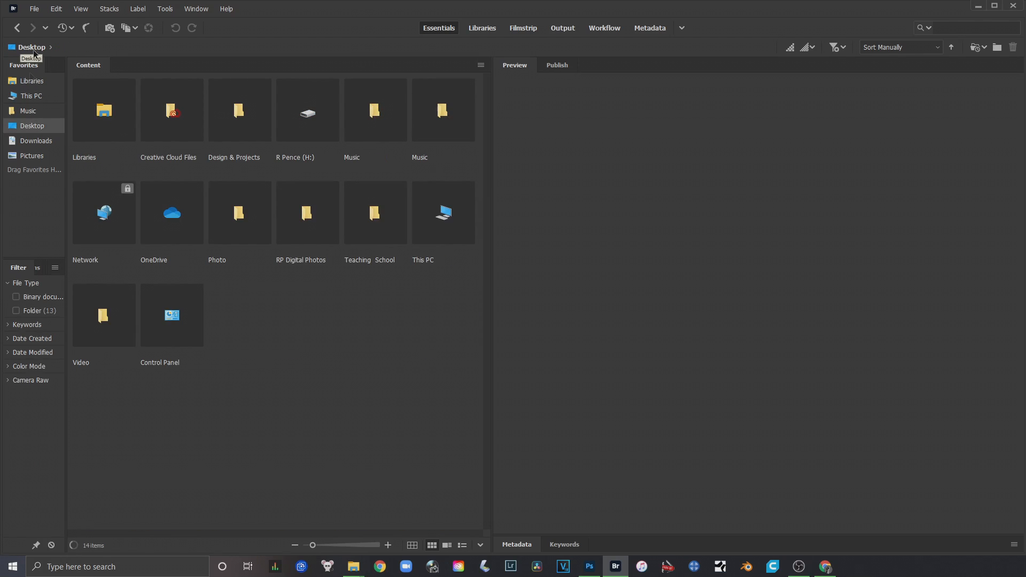
pyautogui.click(32, 97)
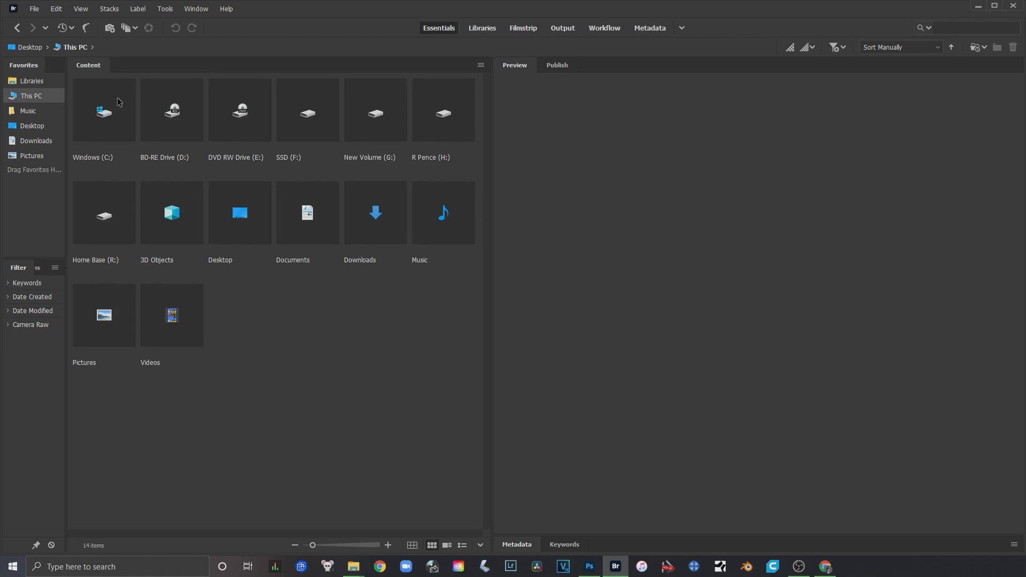
# Return to the 100SIGMA folder by entering the copied path again
pyautogui.click(179, 46)
pyautogui.hotkey('ctrl', 'v')
pyautogui.press('Return')
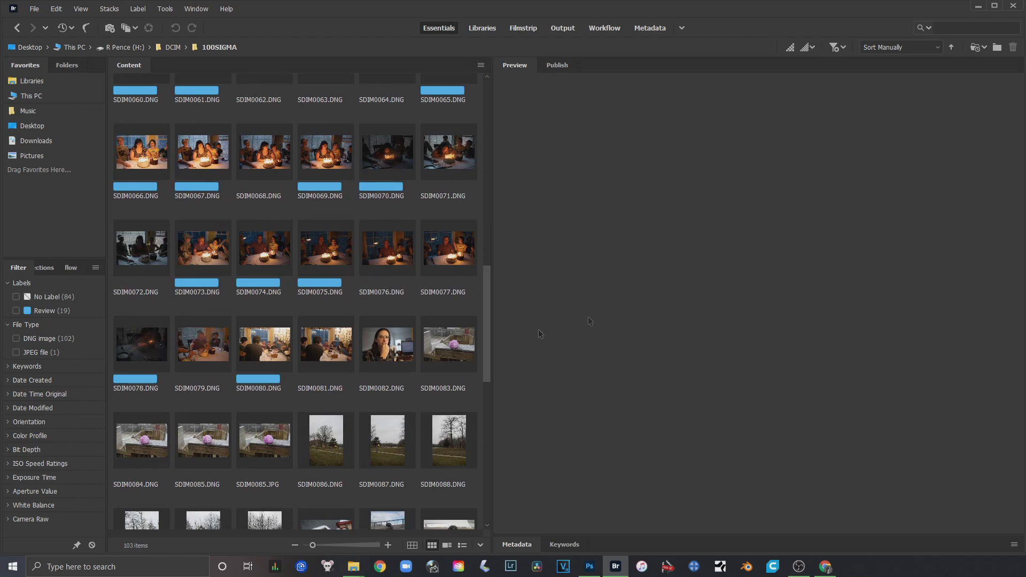
# Select the photos SDIM0098.DNG through SDIM0102.DNG near the end of the folder to preview them together
pyautogui.moveTo(487, 296); pyautogui.dragTo(488, 438)
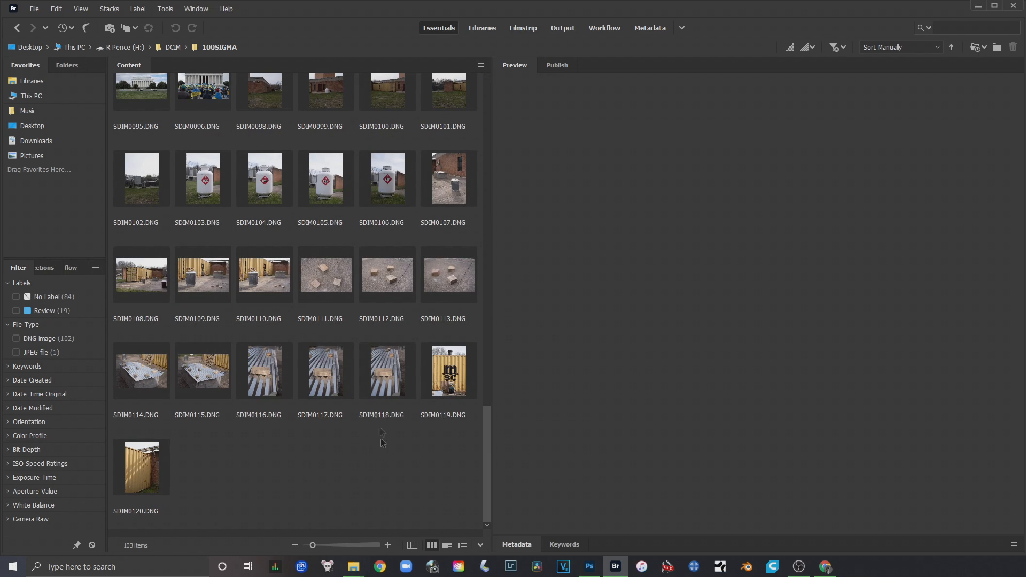
pyautogui.scroll(1, 379, 454)
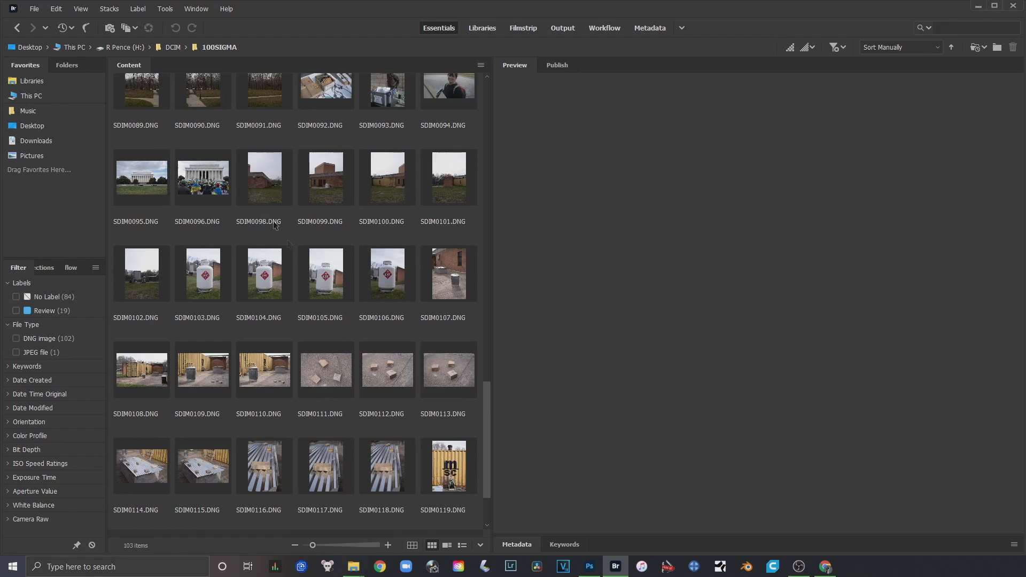
pyautogui.click(262, 179)
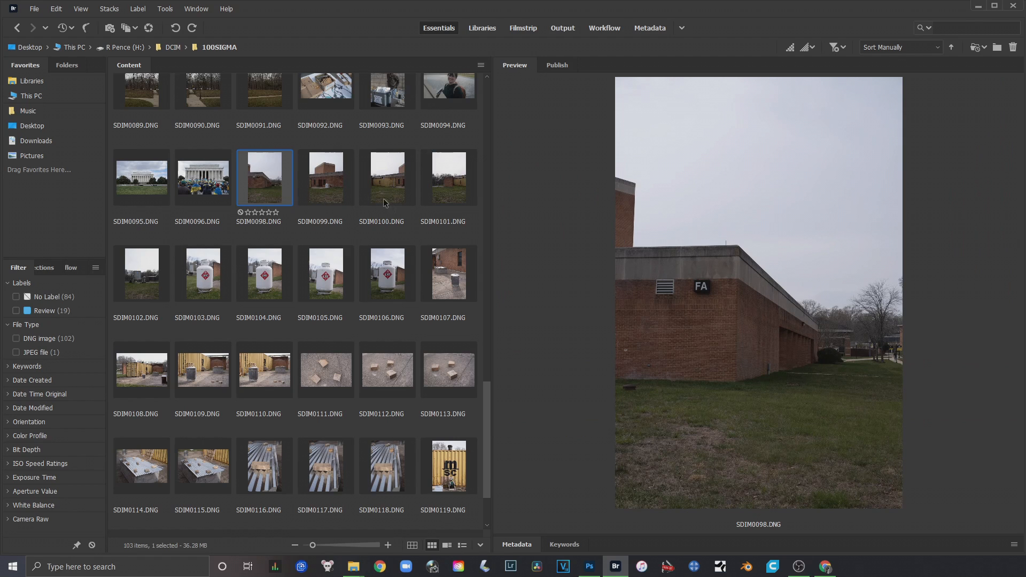
pyautogui.keyDown('shift'); pyautogui.click(135, 277); pyautogui.keyUp('shift')
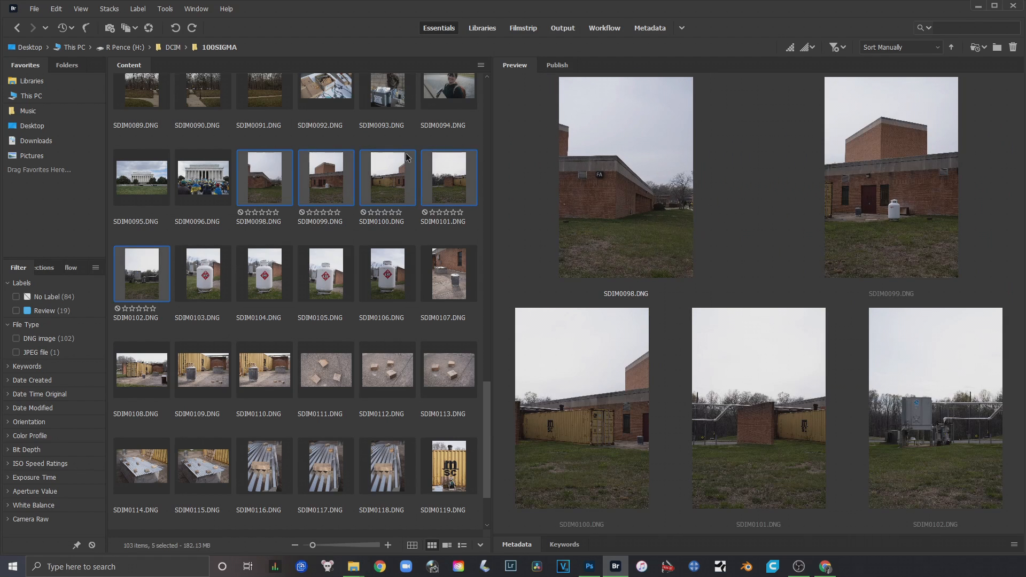
# Preview the building photos SDIM0098.DNG to SDIM0101.DNG one at a time and compare them
pyautogui.click(265, 187)
pyautogui.click(326, 187)
pyautogui.click(386, 189)
pyautogui.click(448, 190)
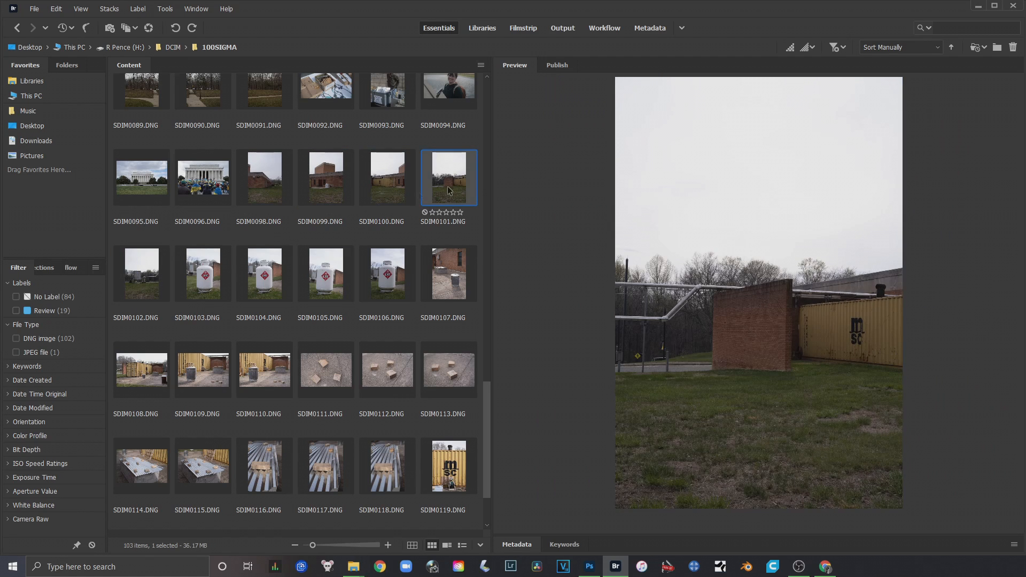
pyautogui.click(267, 195)
pyautogui.click(323, 193)
pyautogui.click(385, 184)
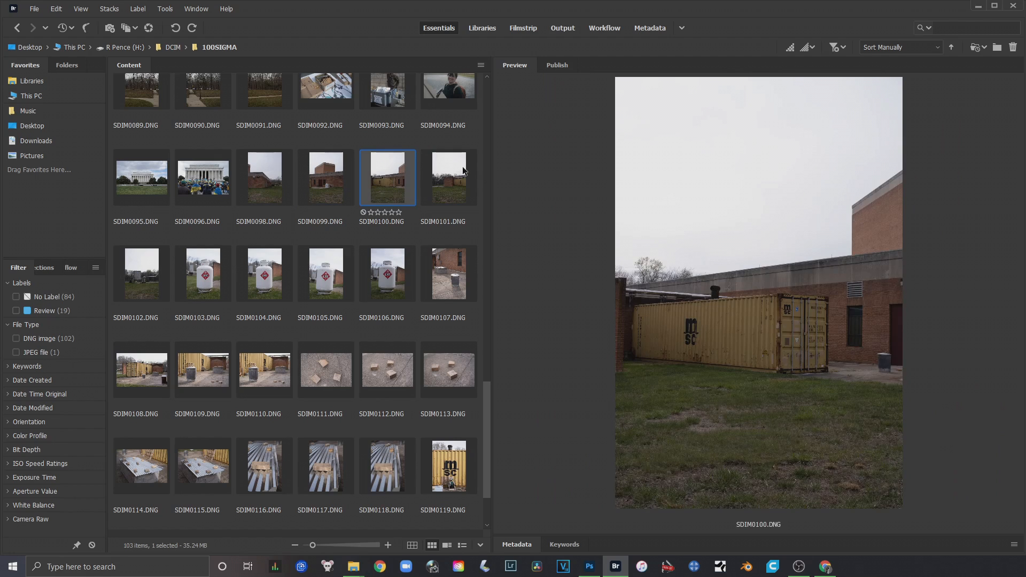
# Try the Select, Second, Approved and Review colour labels on SDIM0098.DNG, and clear its label
pyautogui.click(461, 176)
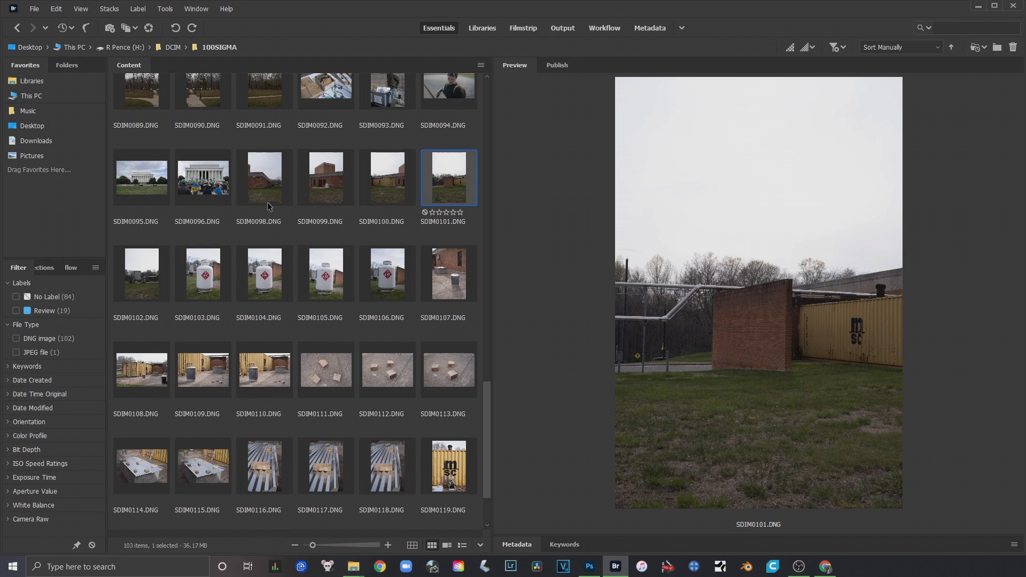
pyautogui.click(268, 180)
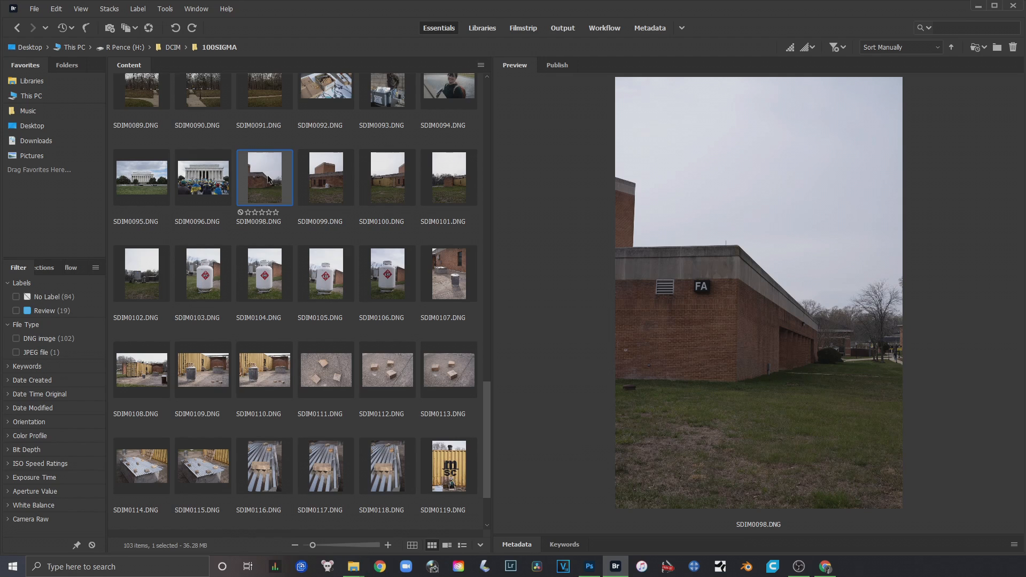
pyautogui.hotkey('ctrl', '6')
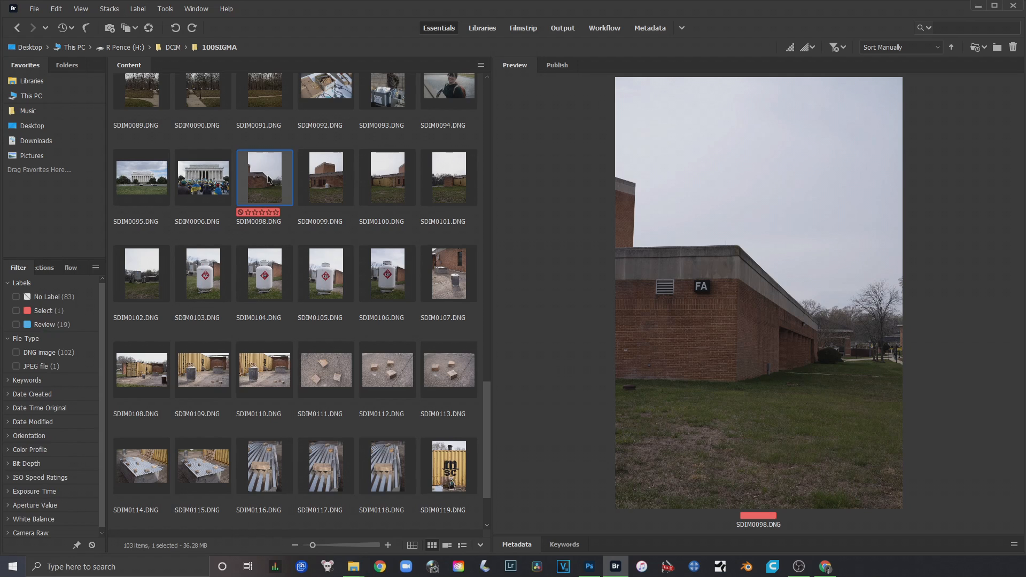
pyautogui.hotkey('ctrl', '7')
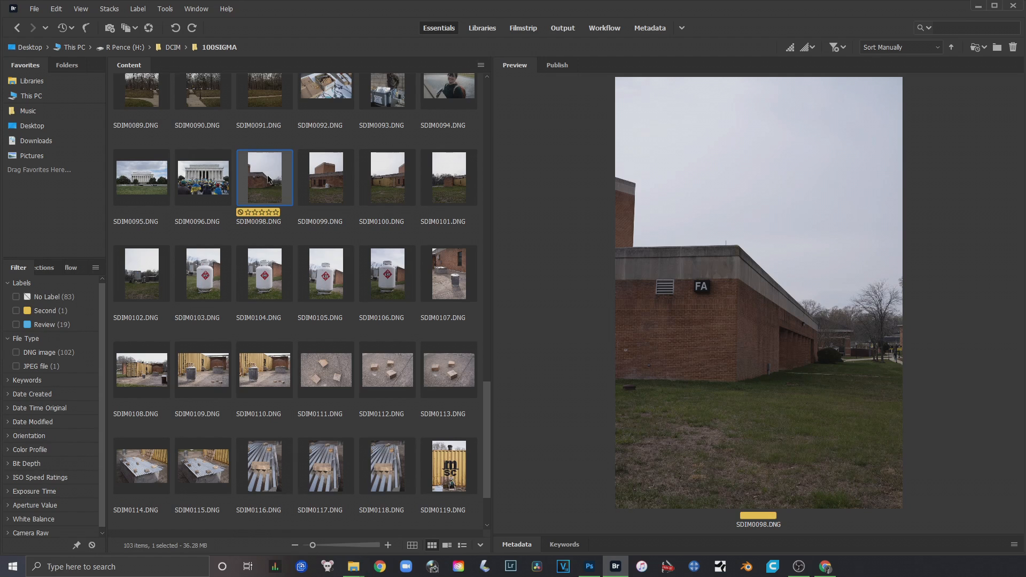
pyautogui.hotkey('ctrl', '8')
pyautogui.hotkey('ctrl', '9')
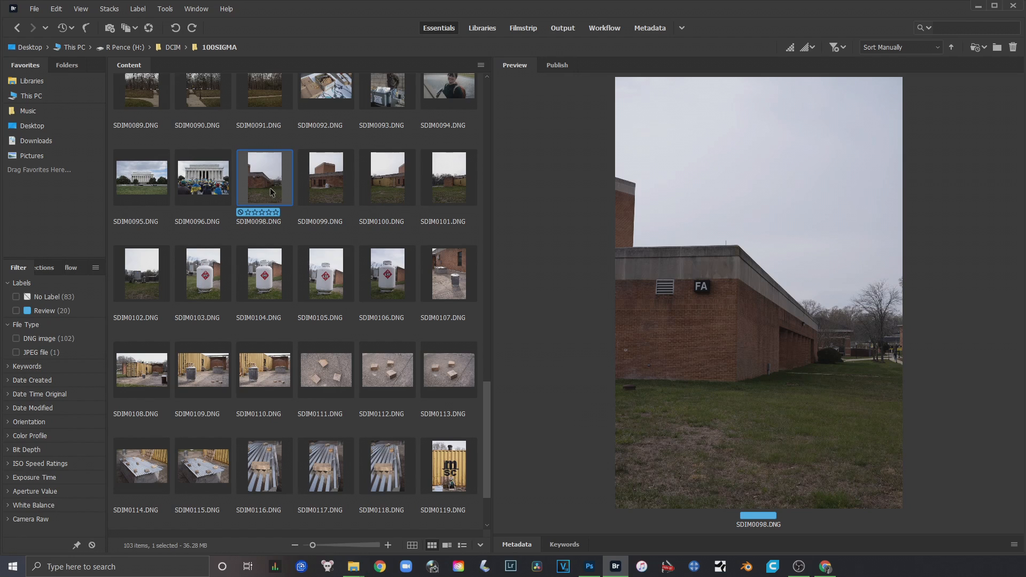
pyautogui.hotkey('ctrl', '9')
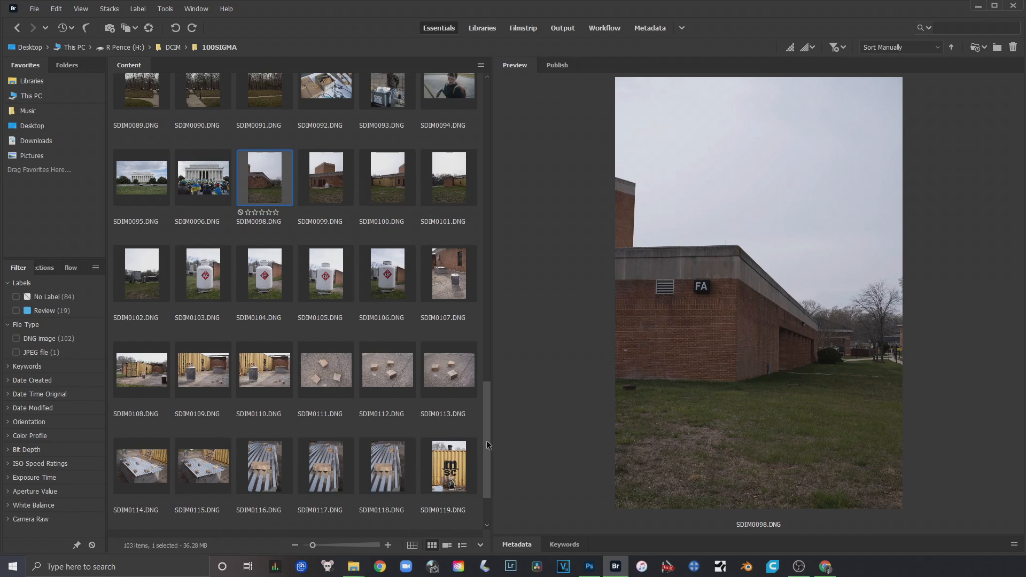
# Look through the birthday cake photos labelled Review, previewing SDIM0065.DNG, SDIM0067.DNG and SDIM0070.DNG
pyautogui.moveTo(487, 444); pyautogui.dragTo(467, 293)
pyautogui.click(454, 192)
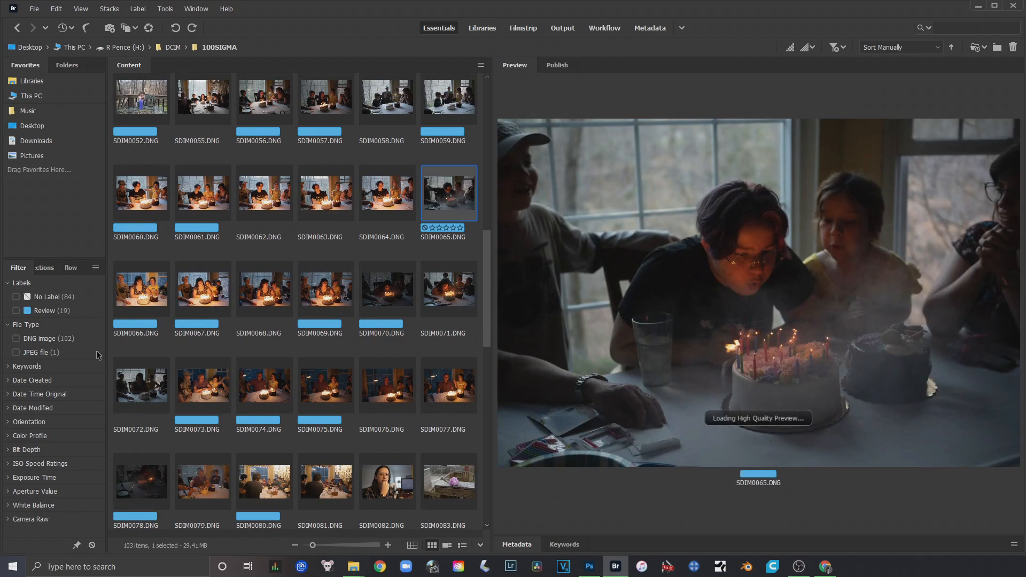
pyautogui.click(140, 299)
pyautogui.click(202, 293)
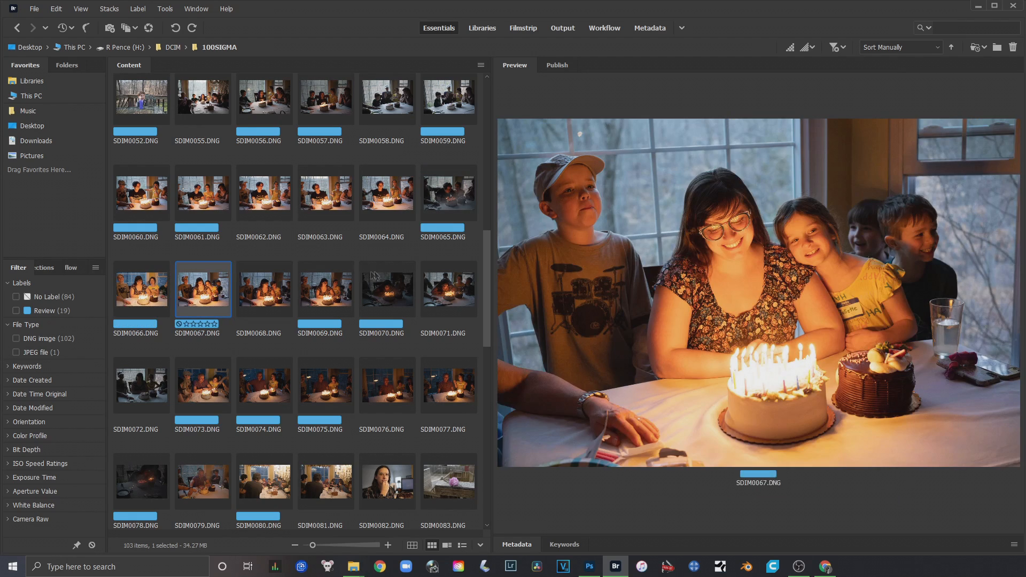
pyautogui.click(386, 290)
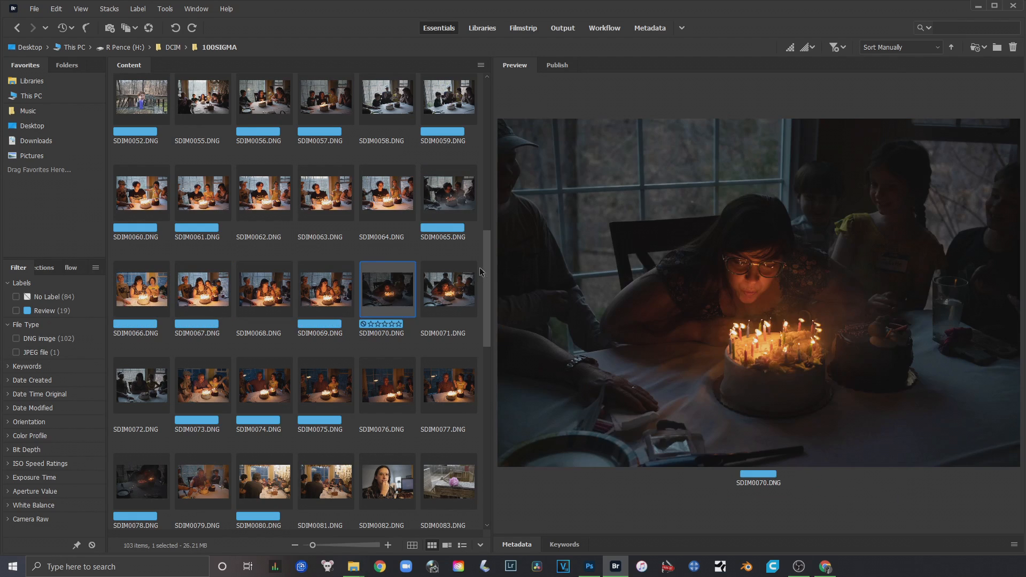
# Label the building photos SDIM0098.DNG through SDIM0102.DNG as Approved
pyautogui.moveTo(483, 249); pyautogui.dragTo(489, 406)
pyautogui.click(257, 163)
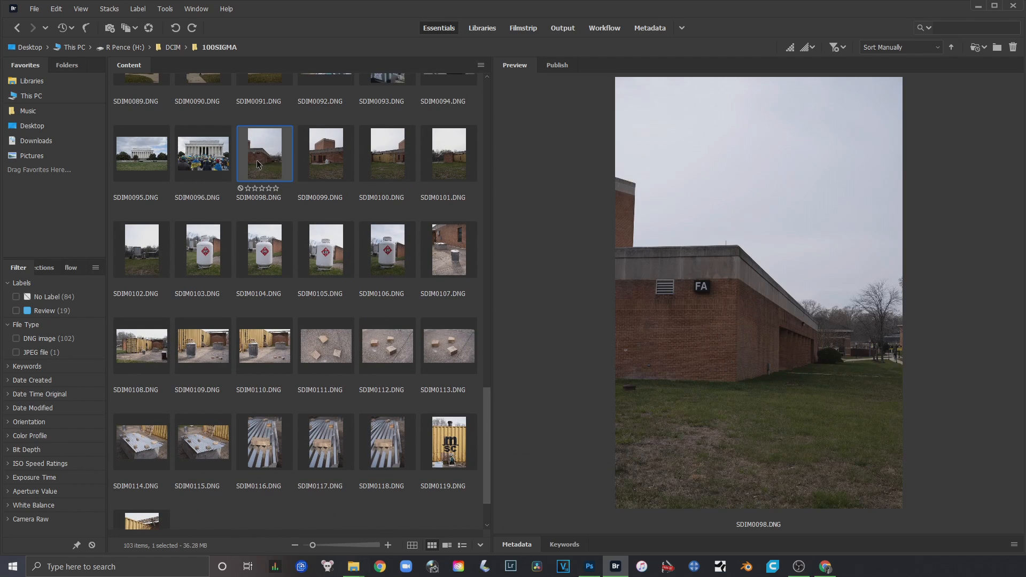
pyautogui.hotkey('ctrl', '8')
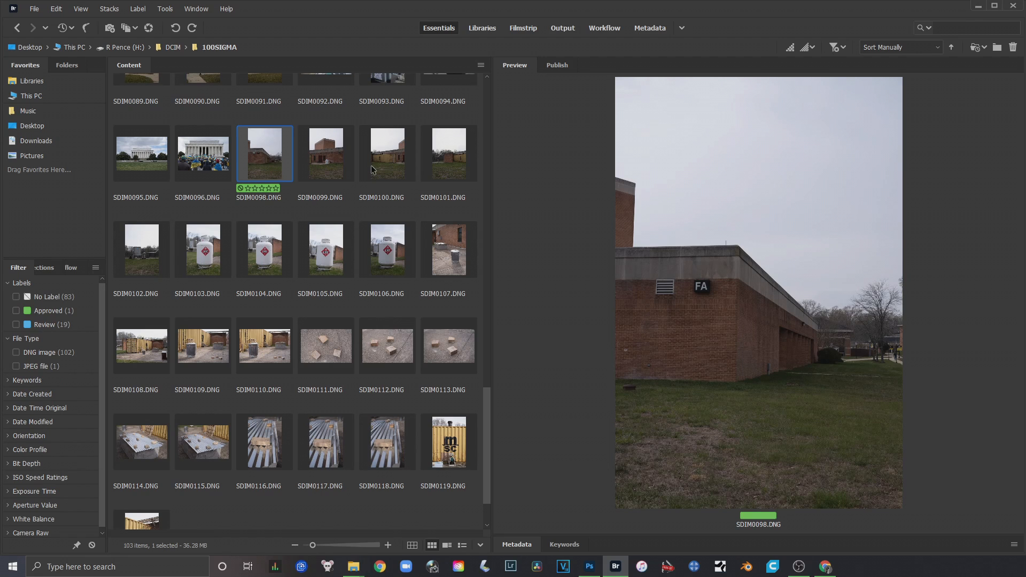
pyautogui.click(326, 165)
pyautogui.keyDown('shift'); pyautogui.click(143, 257); pyautogui.keyUp('shift')
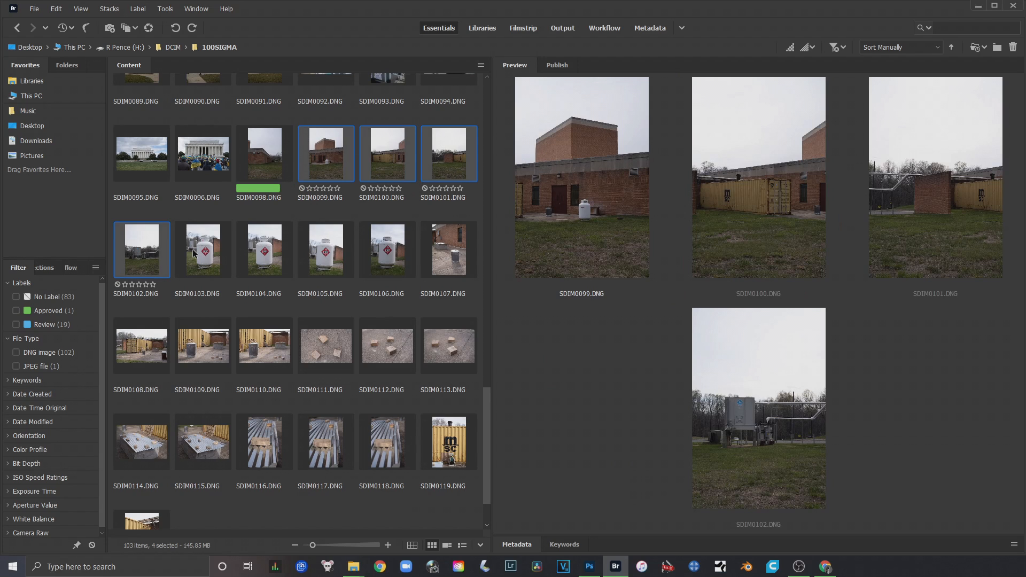
pyautogui.hotkey('ctrl', '8')
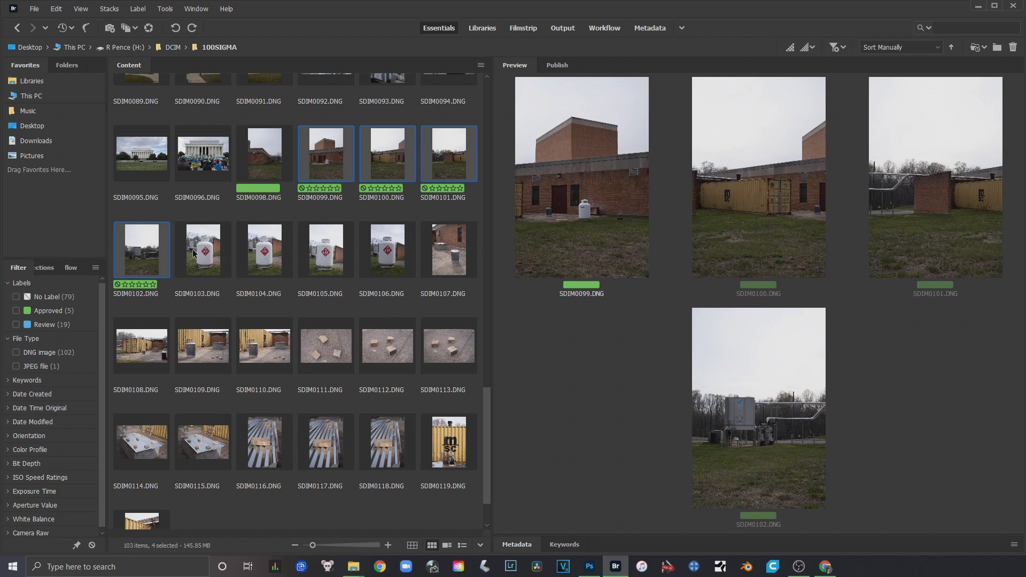
# Preview the yellow container photos SDIM0108.DNG and SDIM0109.DNG, and label SDIM0109.DNG as Approved
pyautogui.click(452, 254)
pyautogui.scroll(-1, 410, 272)
pyautogui.click(154, 287)
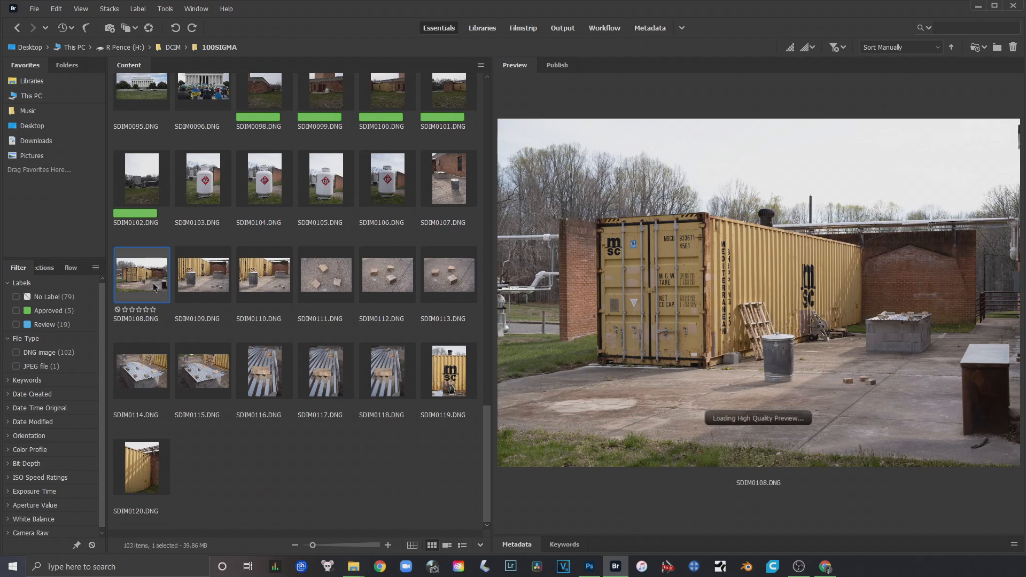
pyautogui.click(216, 275)
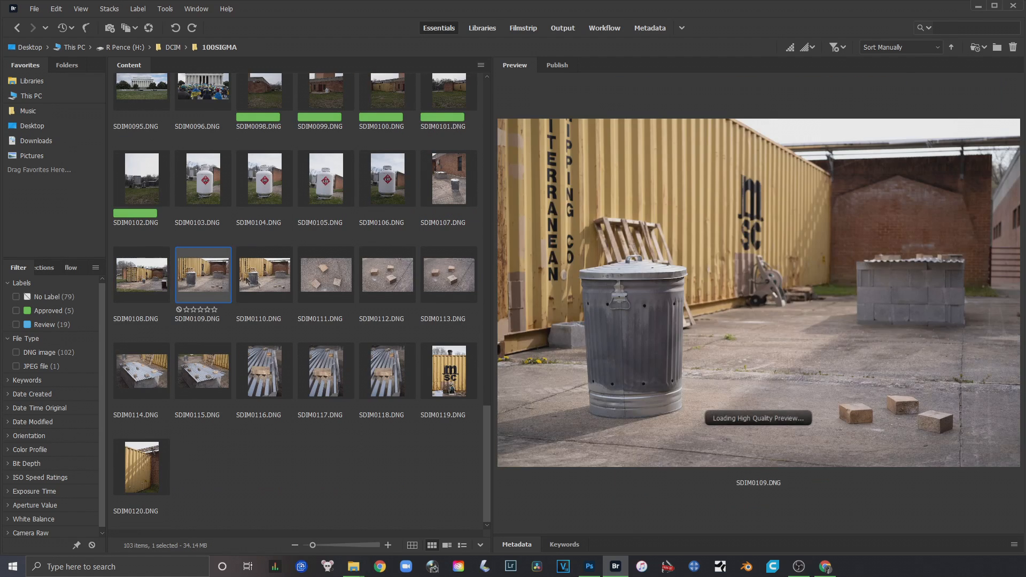
pyautogui.hotkey('ctrl', '8')
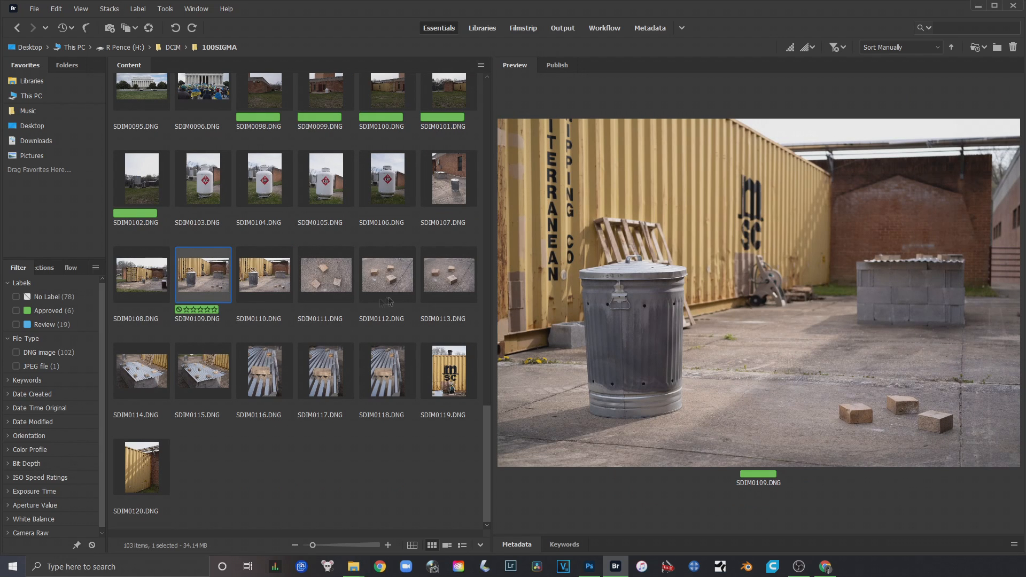
# Label the corrugated metal photo SDIM0116.DNG and the container logo photo SDIM0119.DNG as Approved
pyautogui.press('Down')
pyautogui.click(283, 386)
pyautogui.hotkey('ctrl', '8')
pyautogui.click(452, 388)
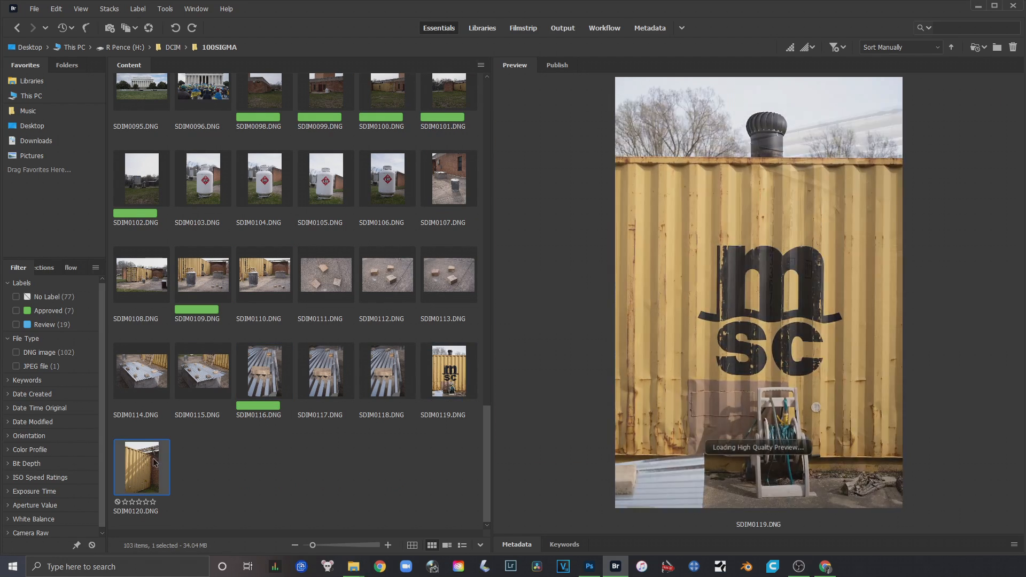
pyautogui.hotkey('ctrl', '8')
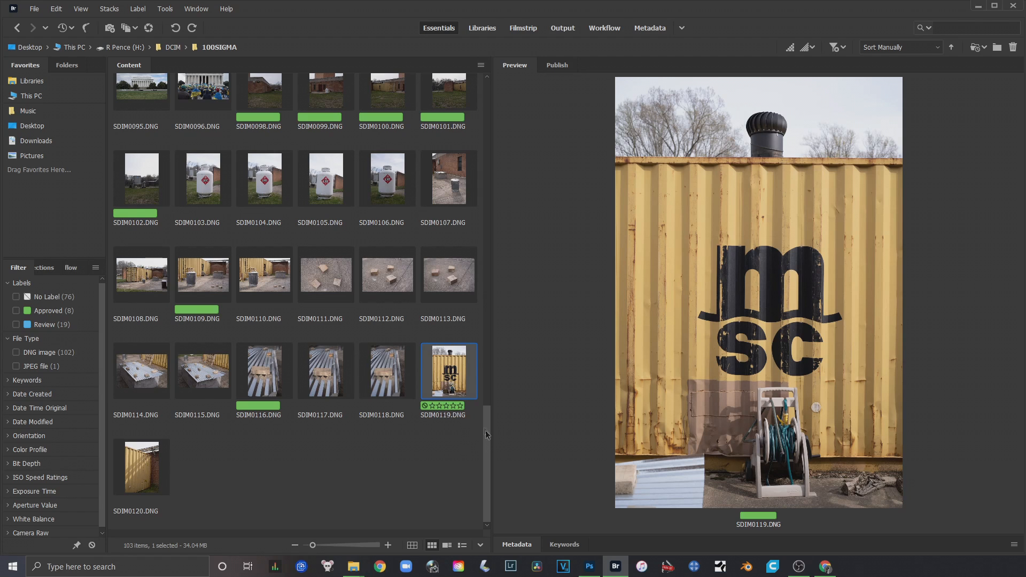
# Filter the 100SIGMA folder to show only the photos labelled Approved
pyautogui.scroll(2, 224, 418)
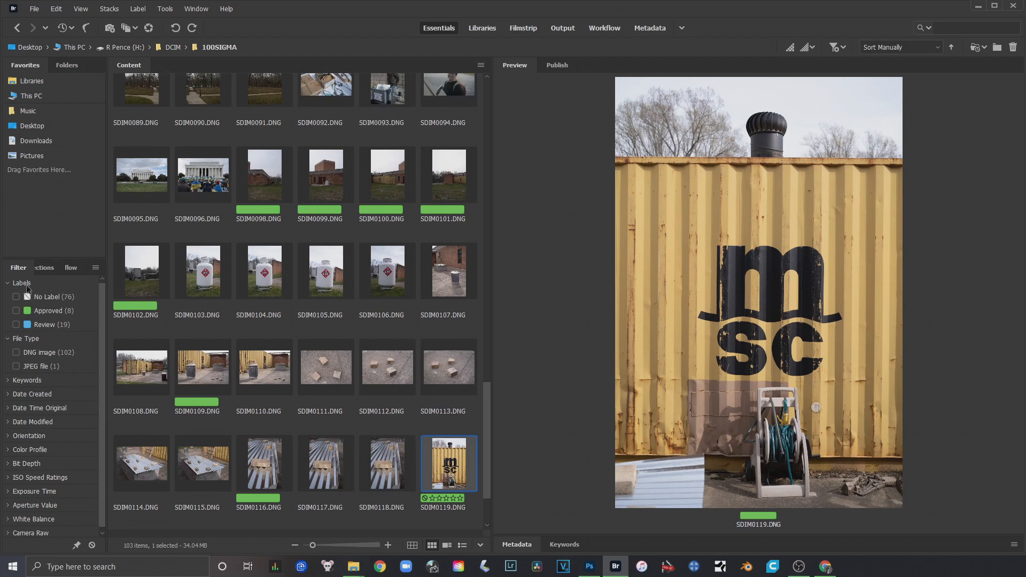
pyautogui.click(43, 267)
pyautogui.click(11, 268)
pyautogui.click(16, 311)
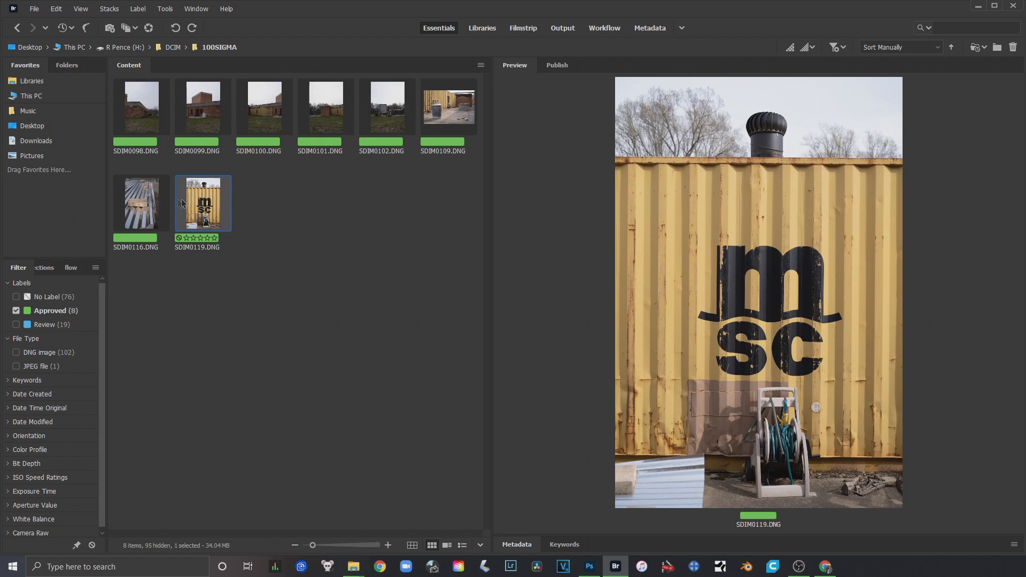
# Select all the Approved photos from SDIM0098.DNG to SDIM0119.DNG and copy them
pyautogui.click(137, 116)
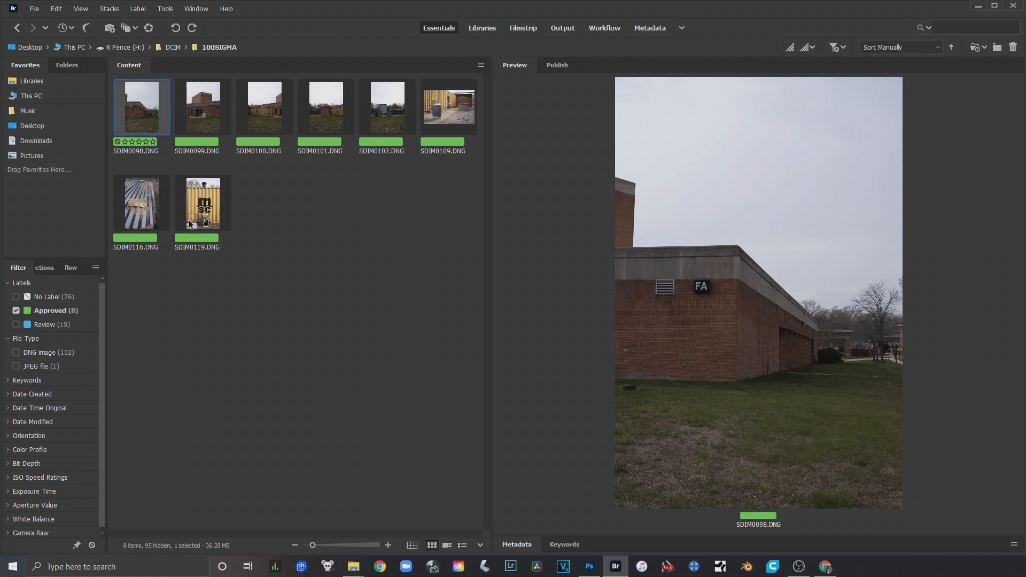
pyautogui.keyDown('shift'); pyautogui.click(192, 223); pyautogui.keyUp('shift')
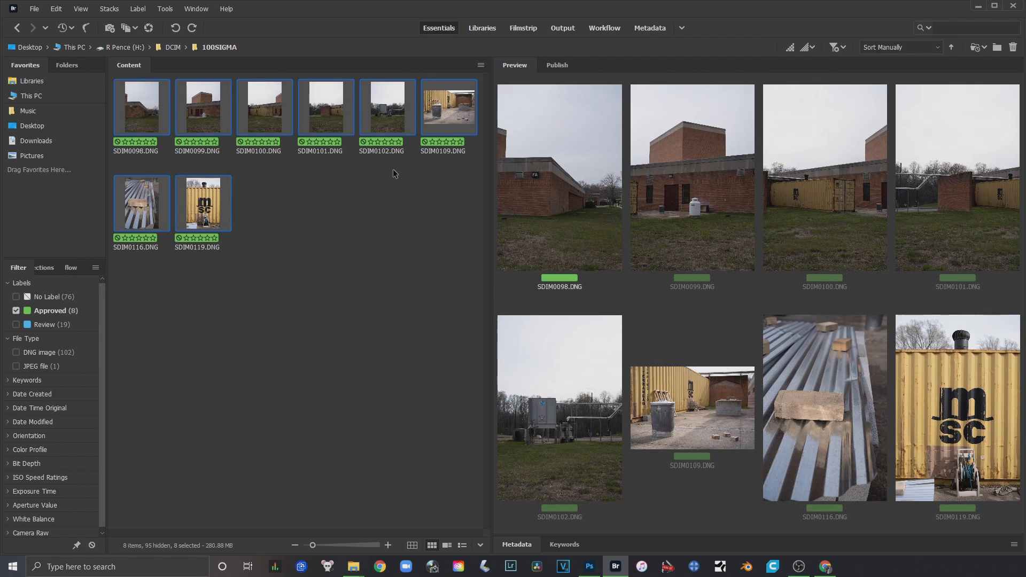
pyautogui.rightClick(212, 198)
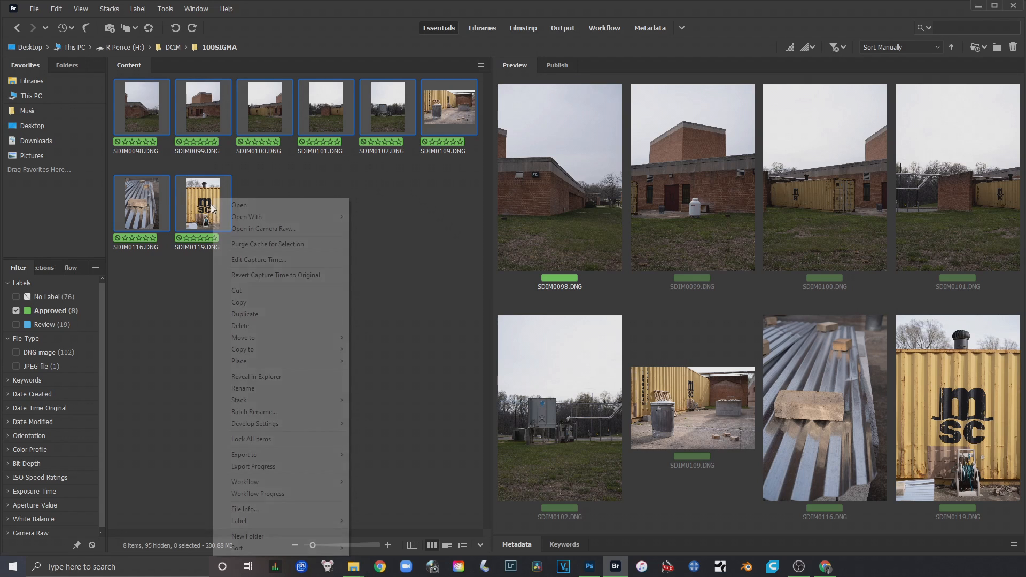
pyautogui.click(290, 305)
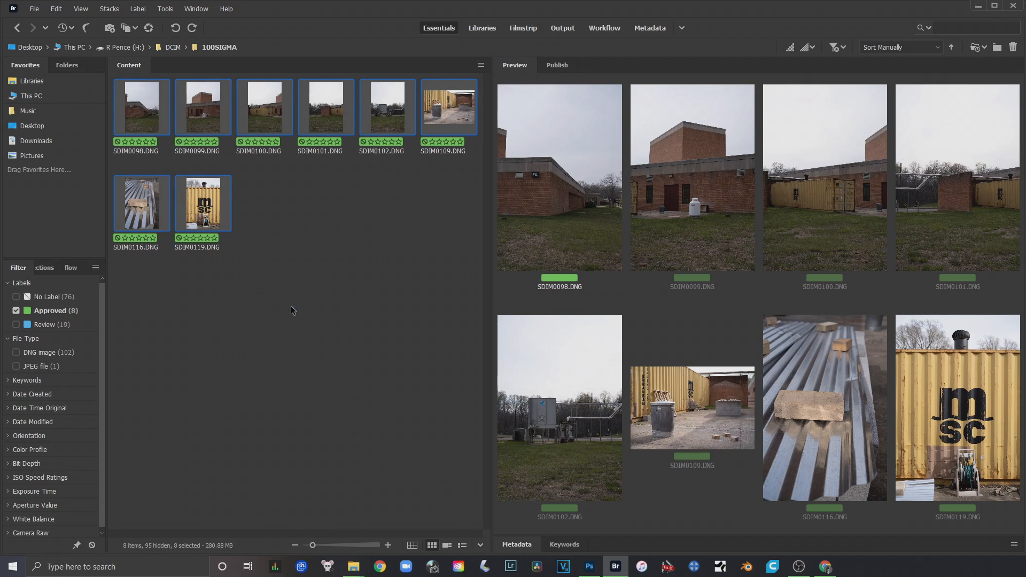
# Open the Landscape In class photos folder inside RP Digital Photos on the Desktop and paste the copied photos there
pyautogui.click(33, 49)
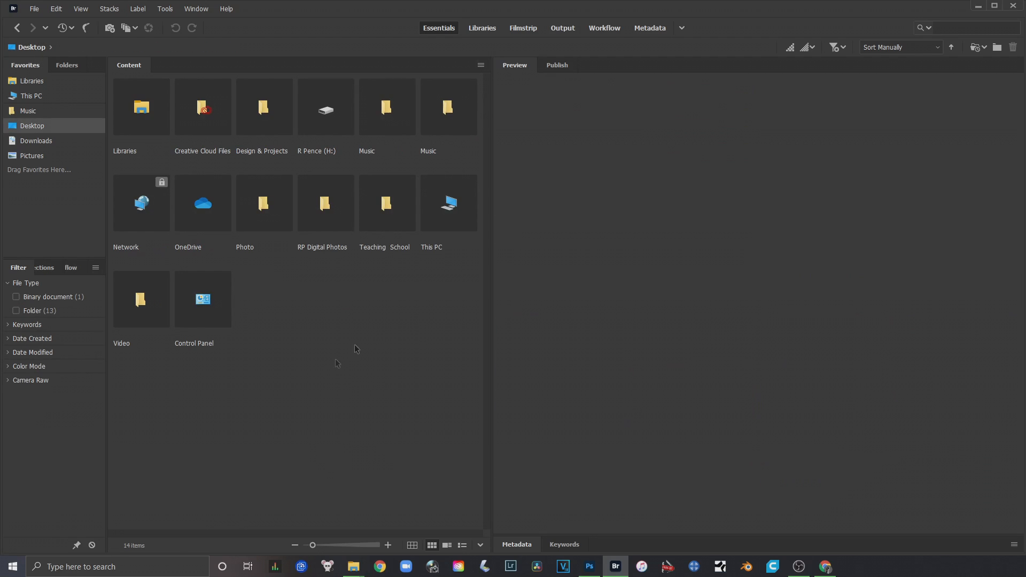
pyautogui.doubleClick(328, 206)
pyautogui.doubleClick(159, 127)
pyautogui.rightClick(288, 228)
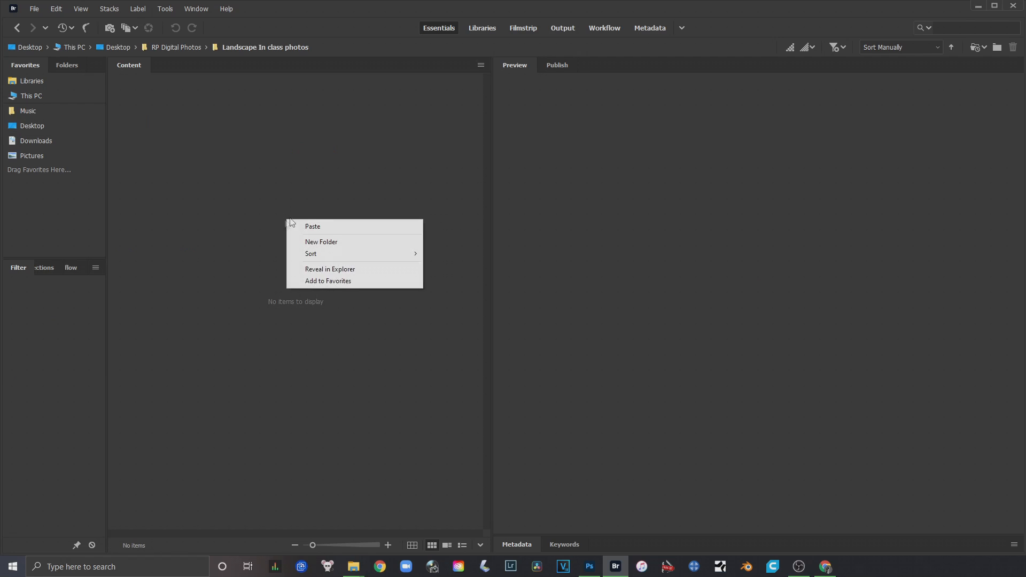
pyautogui.click(332, 227)
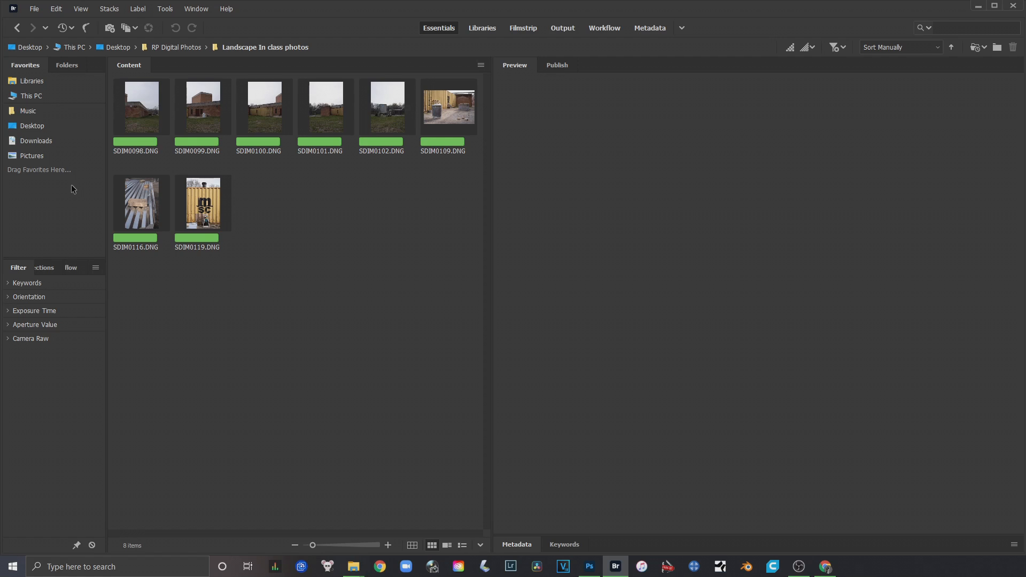
# Preview the pasted photos one at a time from SDIM0098.DNG to SDIM0119.DNG, and clear the selection
pyautogui.click(143, 106)
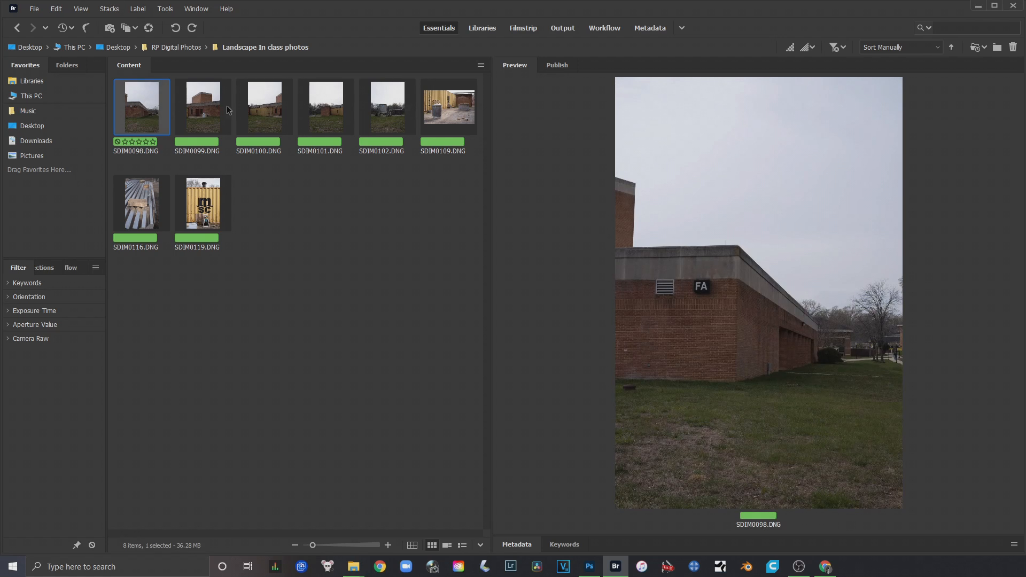
pyautogui.click(216, 111)
pyautogui.click(262, 112)
pyautogui.click(328, 117)
pyautogui.click(380, 118)
pyautogui.click(455, 105)
pyautogui.click(144, 207)
pyautogui.click(181, 206)
pyautogui.click(283, 237)
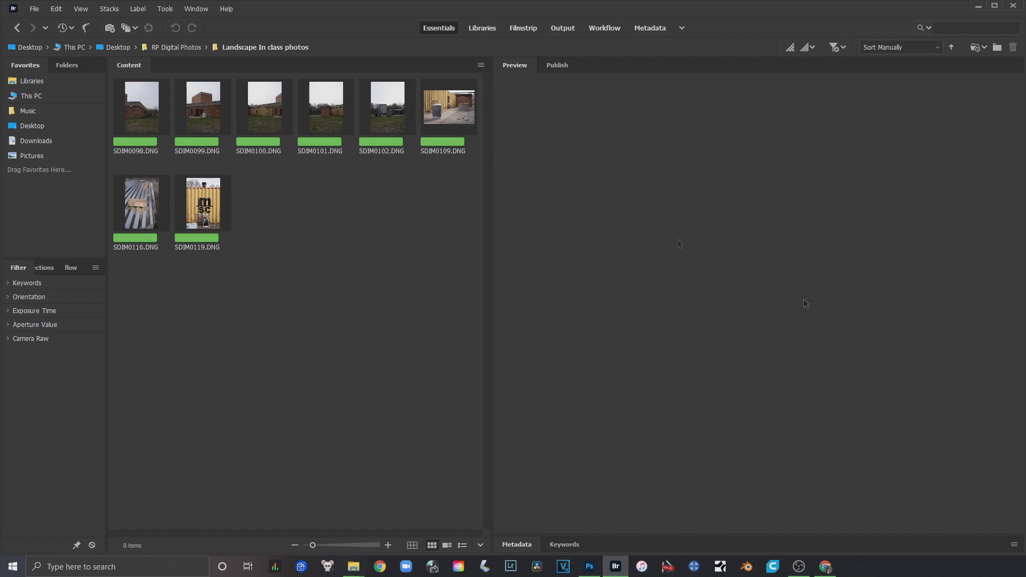
# Switch to Photoshop to view its home screen, and return to Bridge
pyautogui.click(590, 565)
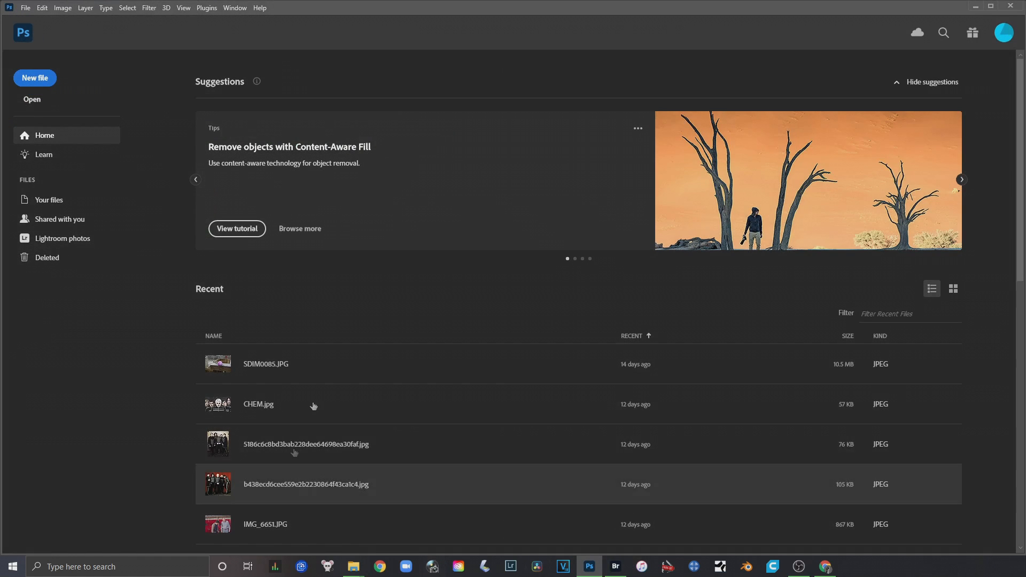
pyautogui.click(975, 6)
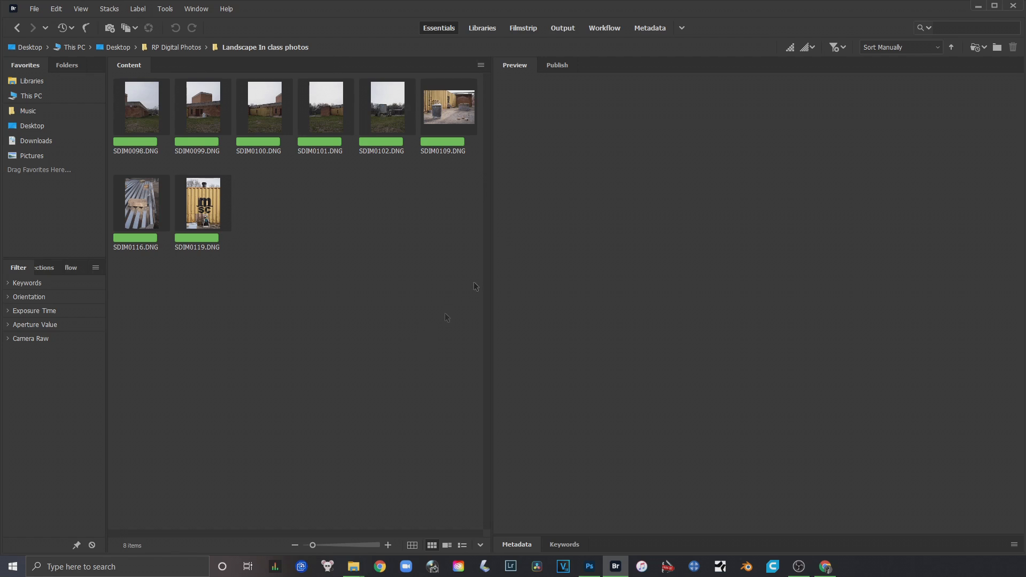
# Select the building photos SDIM0098.DNG through SDIM0102.DNG and open them together in Camera Raw
pyautogui.click(134, 116)
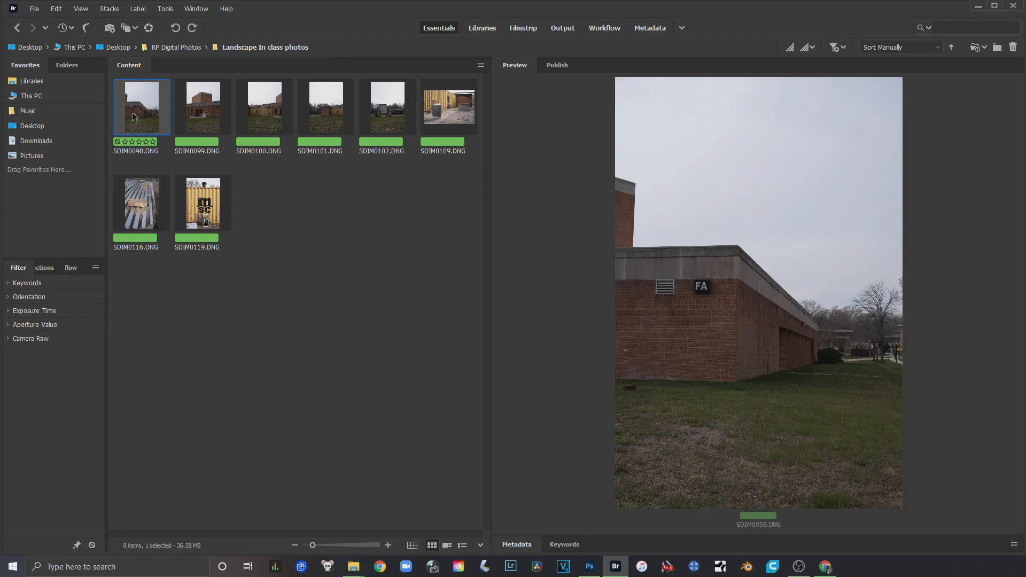
pyautogui.keyDown('shift'); pyautogui.click(377, 110); pyautogui.keyUp('shift')
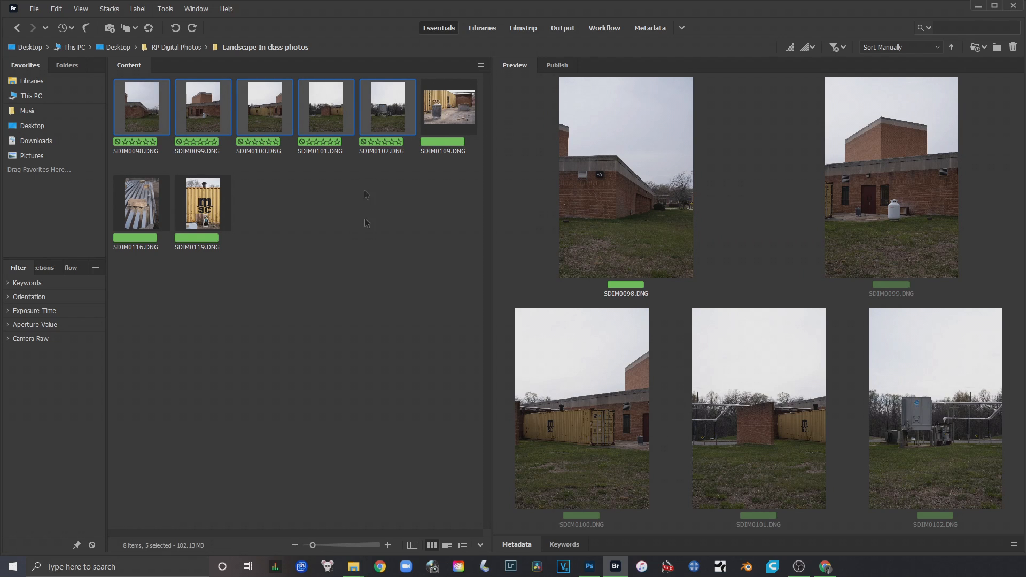
pyautogui.rightClick(379, 114)
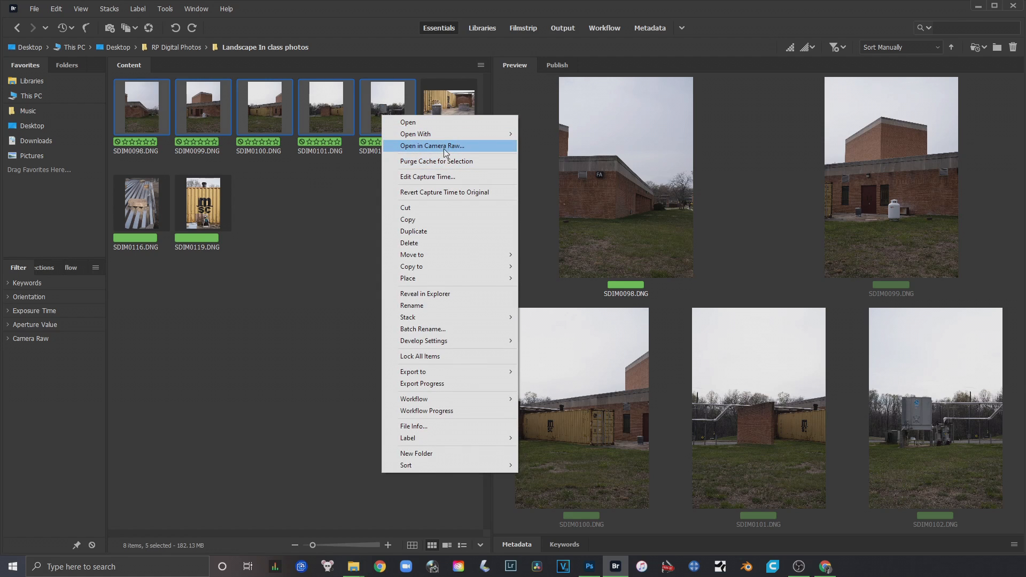
pyautogui.click(426, 147)
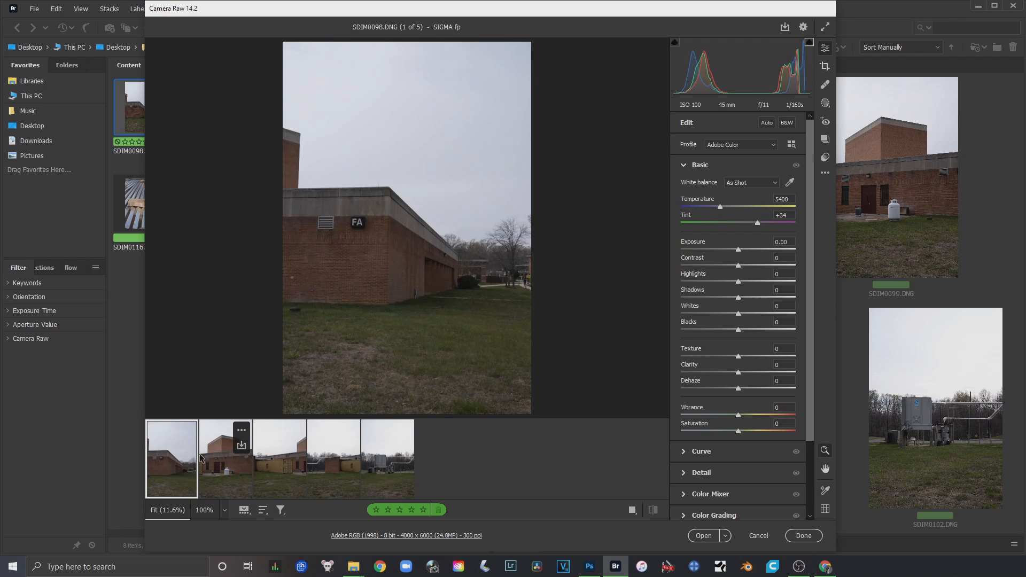
# Select all five photos in the filmstrip and widen the Camera Raw window on both sides
pyautogui.keyDown('shift'); pyautogui.click(402, 437); pyautogui.keyUp('shift')
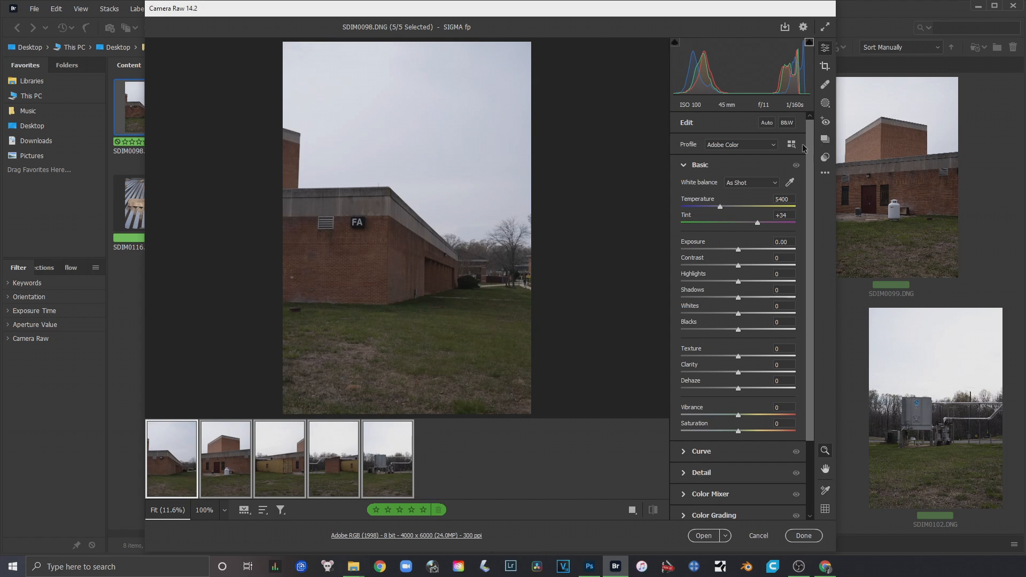
pyautogui.moveTo(812, 146); pyautogui.dragTo(829, 247)
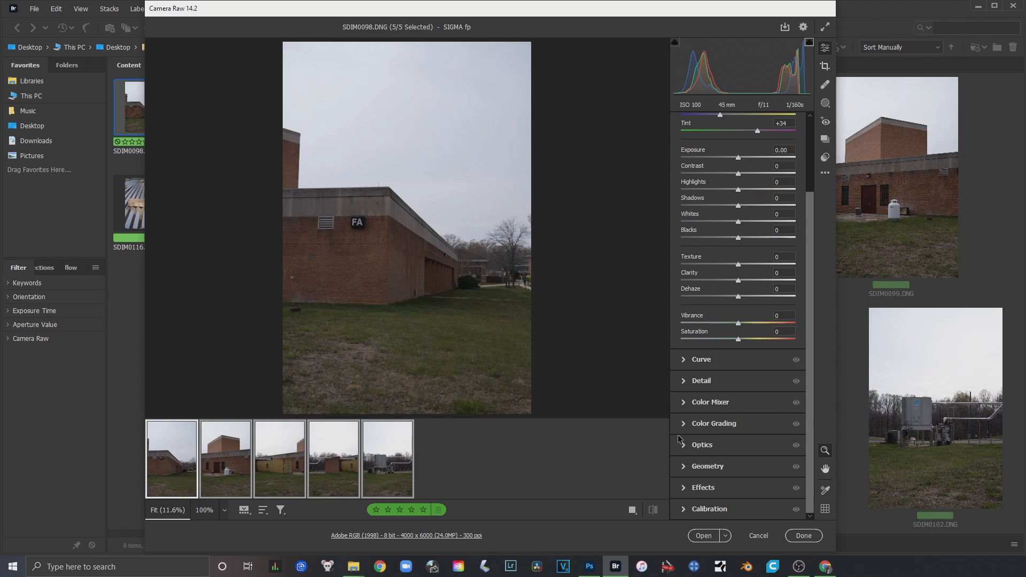
pyautogui.click(683, 452)
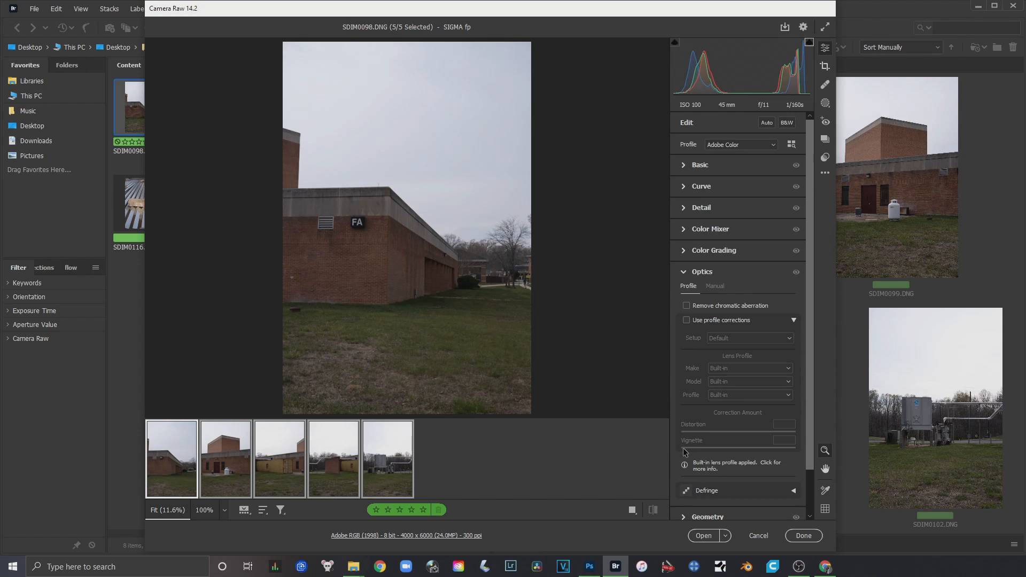
pyautogui.click(686, 272)
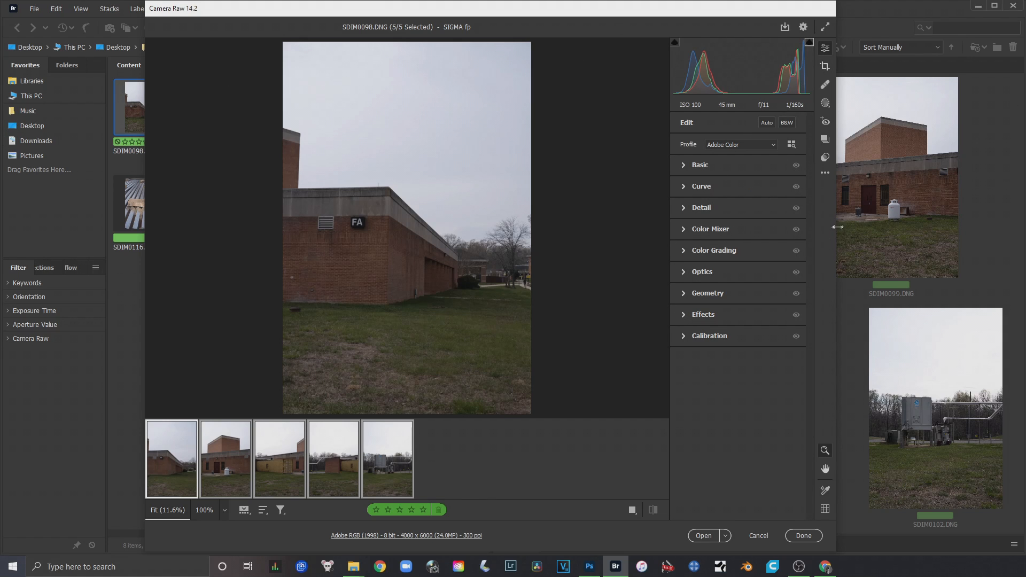
pyautogui.moveTo(836, 229); pyautogui.dragTo(976, 230)
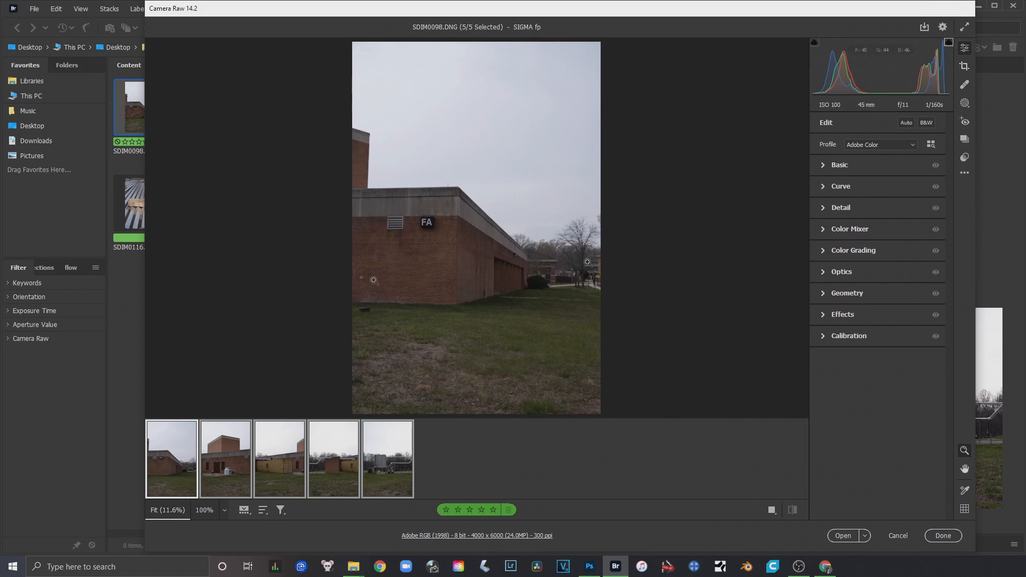
pyautogui.moveTo(145, 274); pyautogui.dragTo(60, 273)
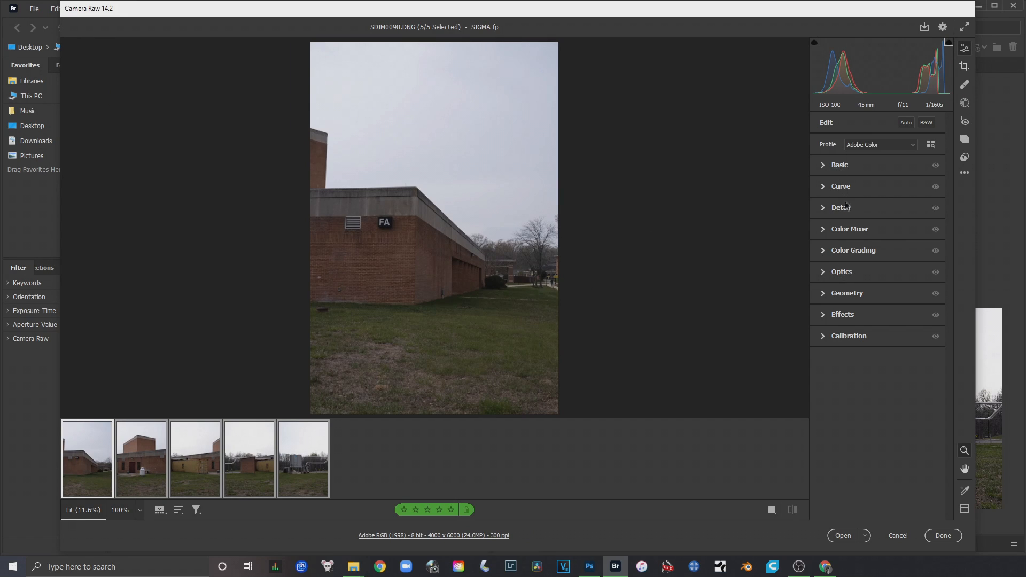
# Enable profile corrections in Optics for the selected photos, using the lens profile Adobe (SIGMA 45mm F2.8 DG DN C019, SIGMA L)
pyautogui.click(827, 275)
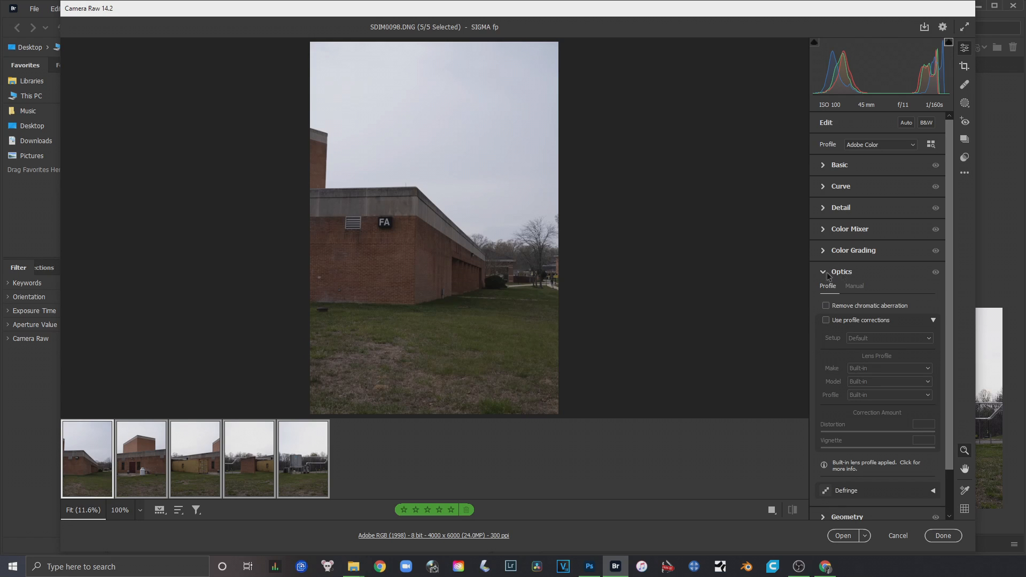
pyautogui.moveTo(950, 254); pyautogui.dragTo(954, 284)
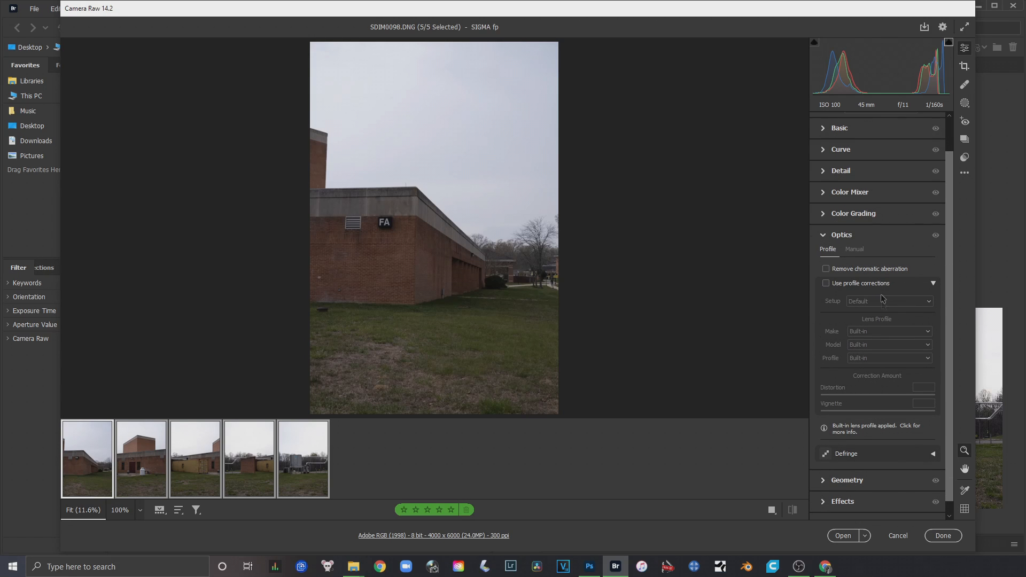
pyautogui.click(825, 283)
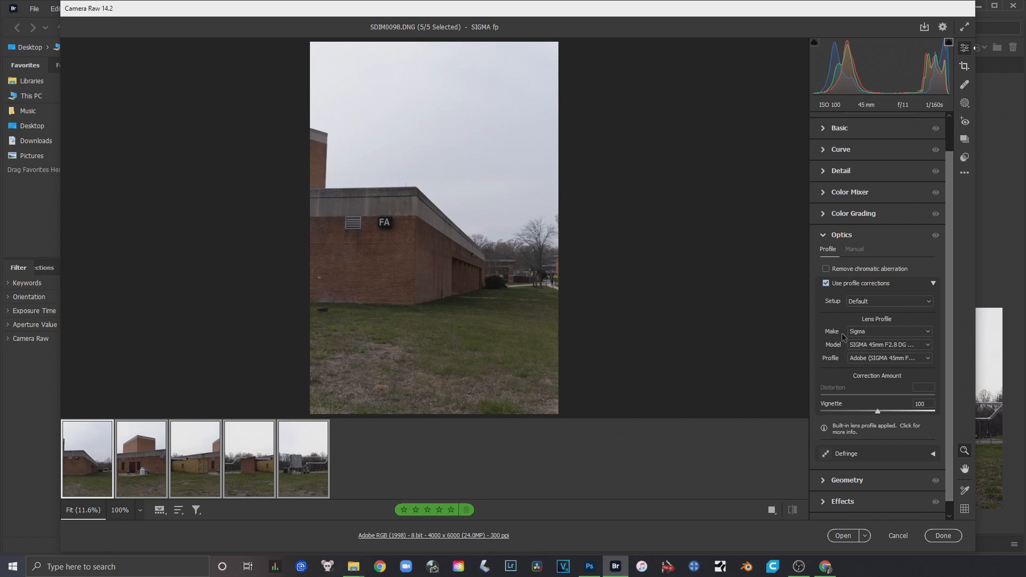
pyautogui.click(890, 359)
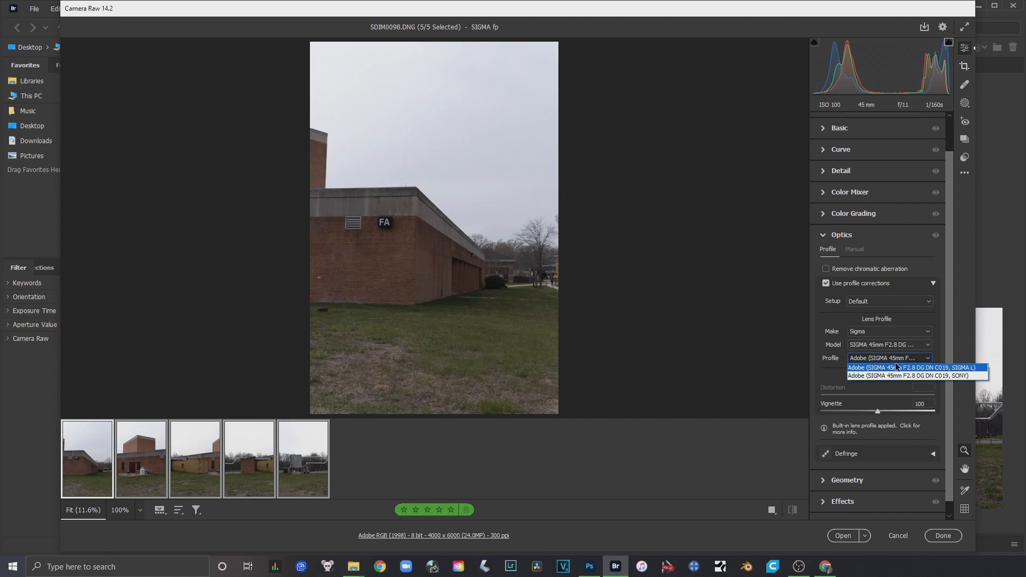
pyautogui.click(899, 369)
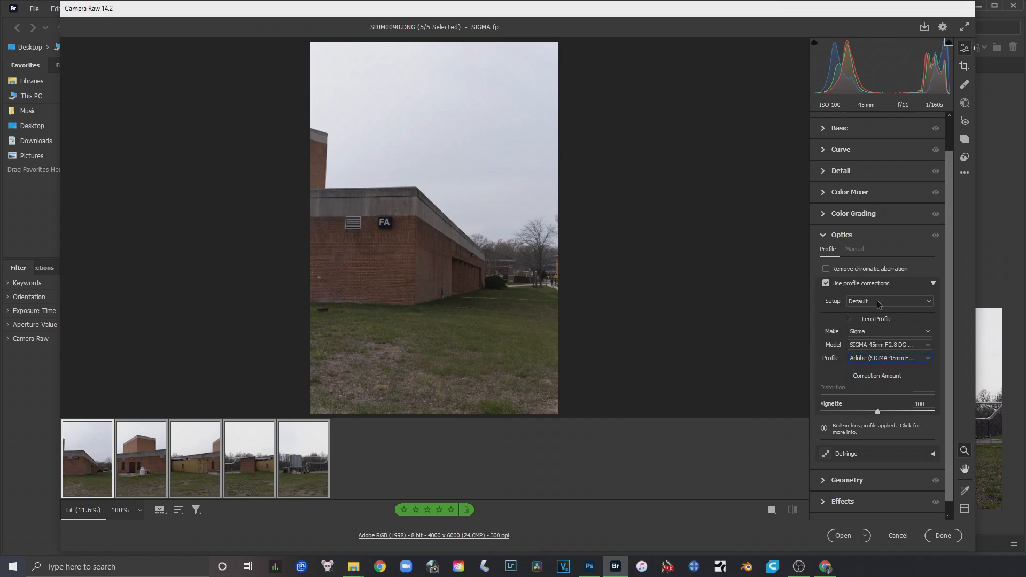
# Compare the photos with and without the lens profile corrections several times, leaving the corrections enabled
pyautogui.click(826, 284)
pyautogui.click(826, 283)
pyautogui.click(826, 284)
pyautogui.click(826, 283)
pyautogui.click(826, 284)
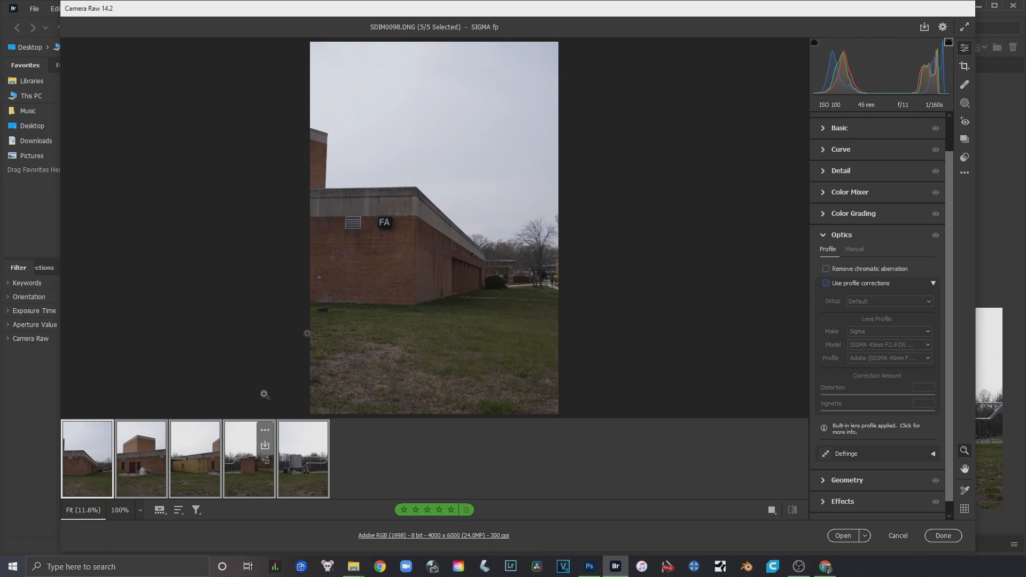
pyautogui.click(826, 284)
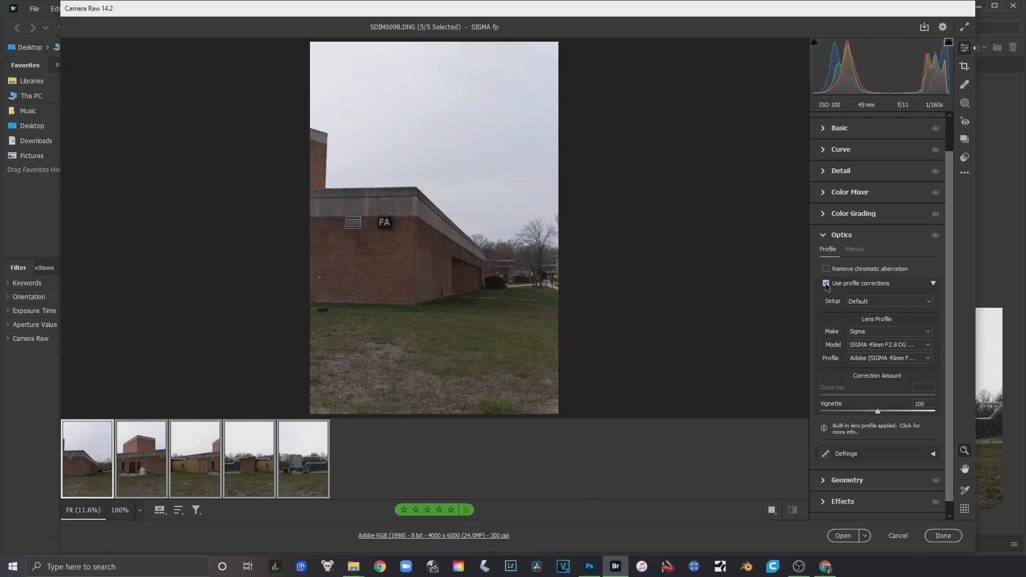
pyautogui.click(826, 283)
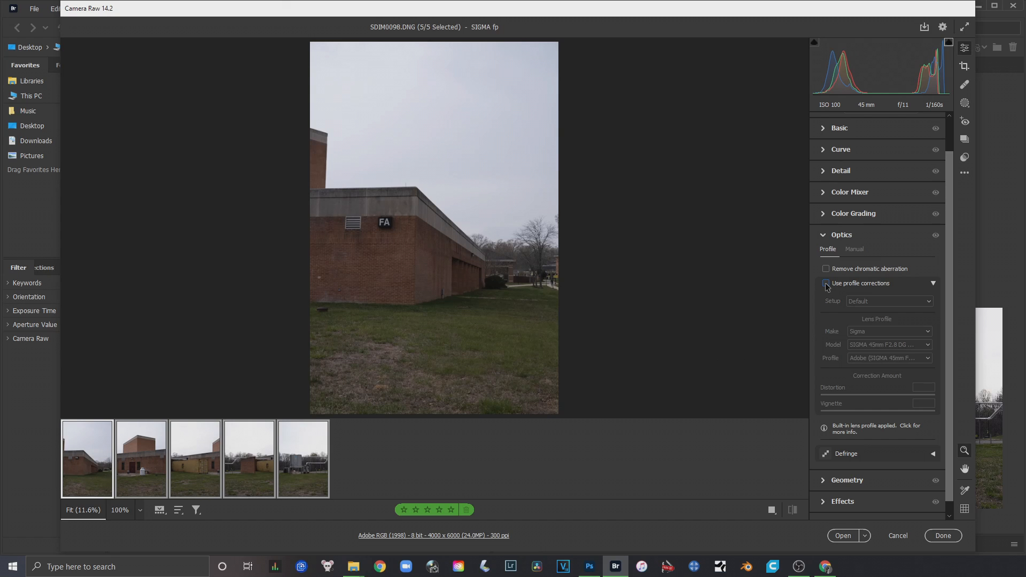
pyautogui.click(826, 283)
pyautogui.click(826, 283)
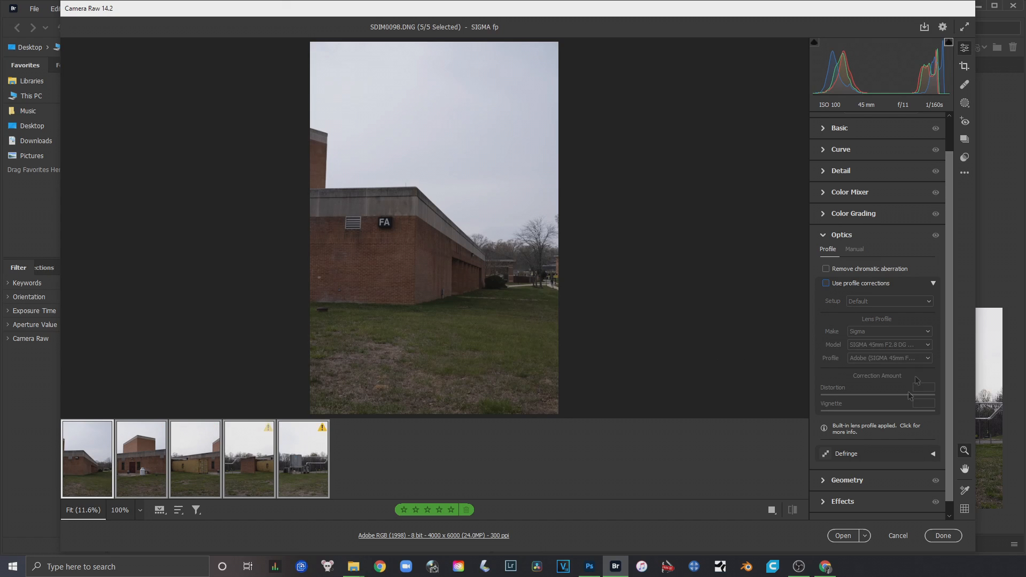
pyautogui.click(826, 283)
# Set the vignette correction amount to 57, compare it with the corrections switched off, and collapse the Optics settings
pyautogui.moveTo(876, 412); pyautogui.dragTo(840, 413)
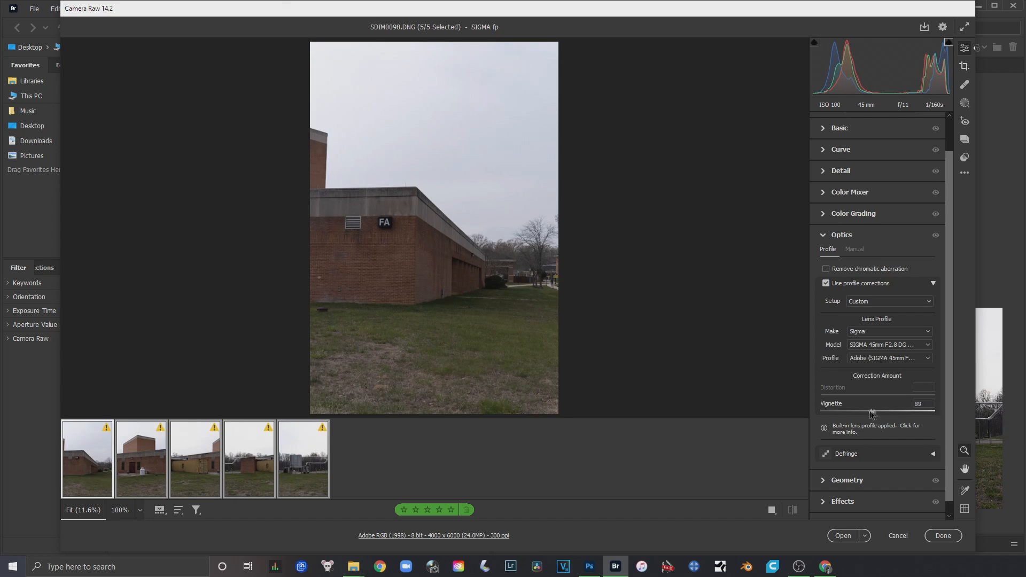
pyautogui.moveTo(840, 412); pyautogui.dragTo(852, 412)
pyautogui.click(826, 284)
pyautogui.click(826, 284)
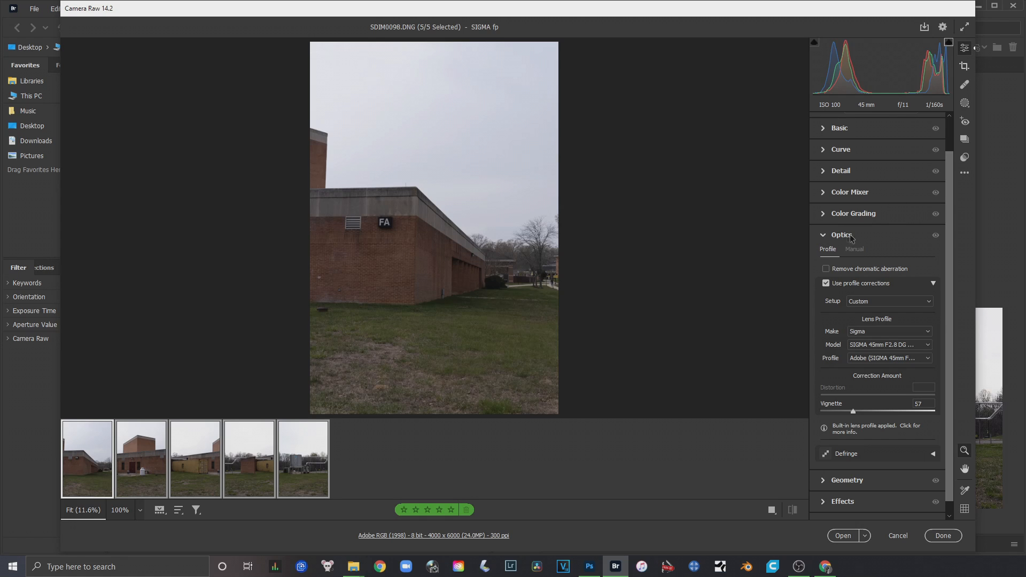
pyautogui.click(824, 237)
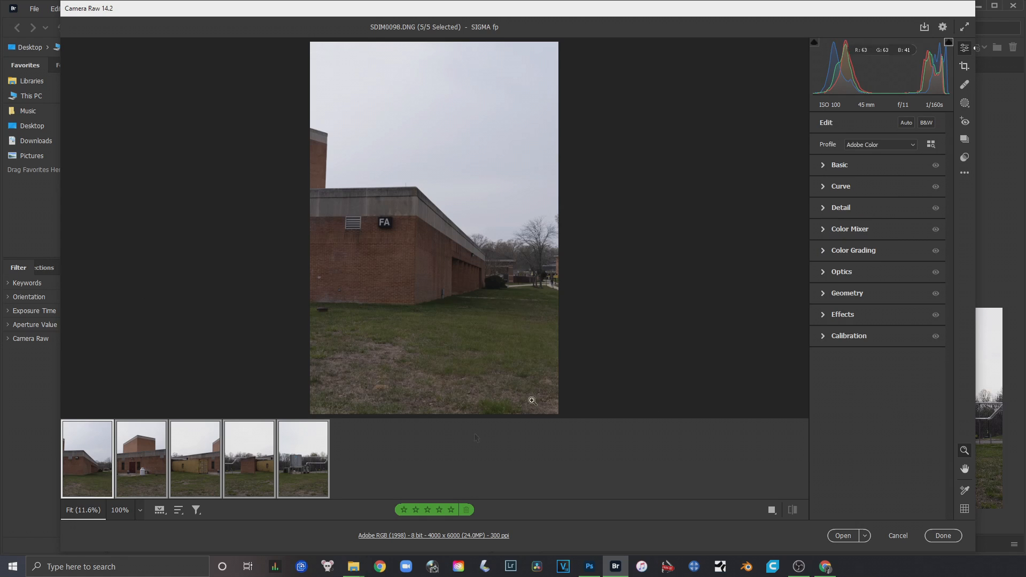
# Expand the Basic settings and review the building photos SDIM0098.DNG through SDIM0102.DNG individually
pyautogui.click(822, 165)
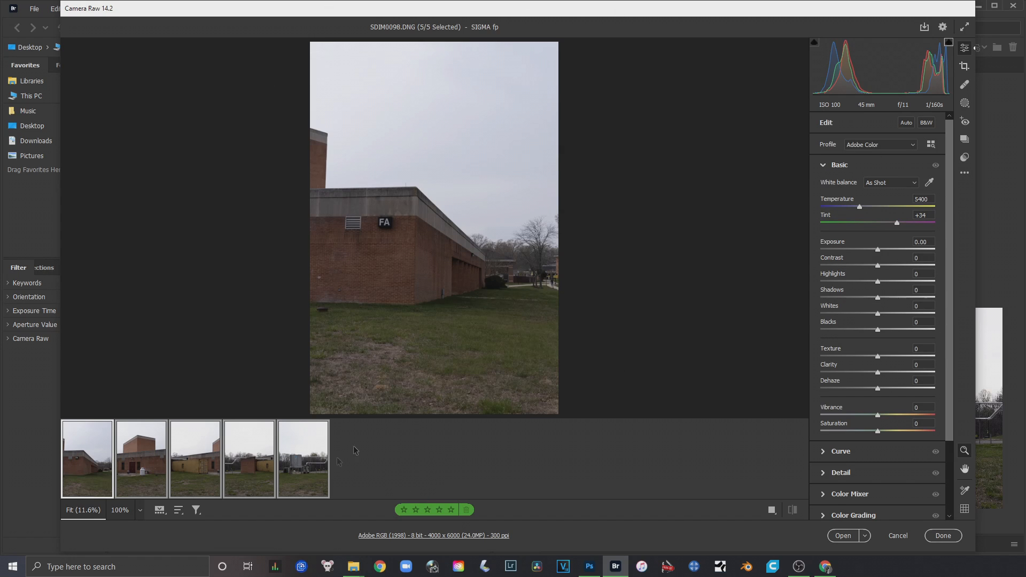
pyautogui.click(297, 472)
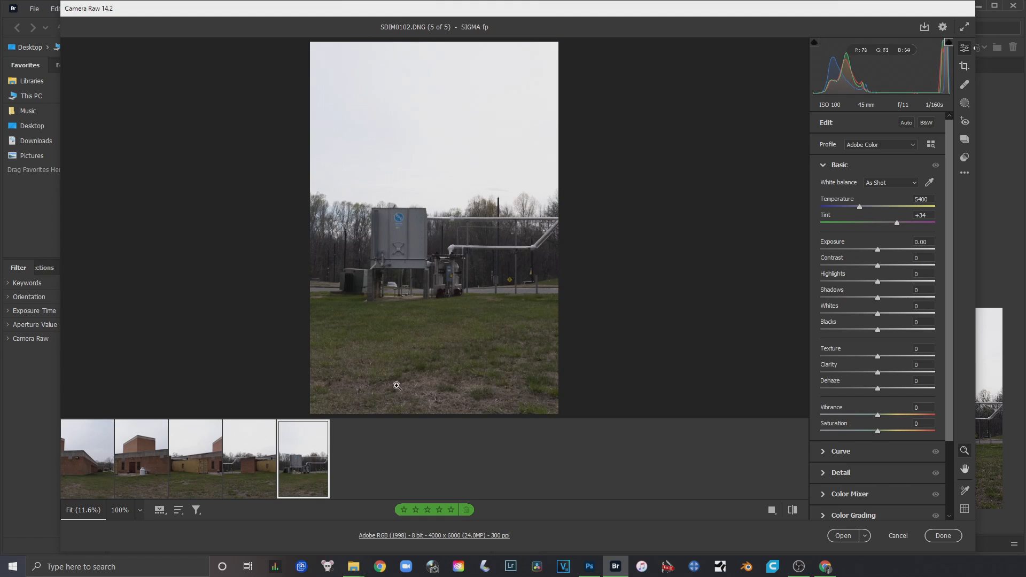
pyautogui.click(244, 468)
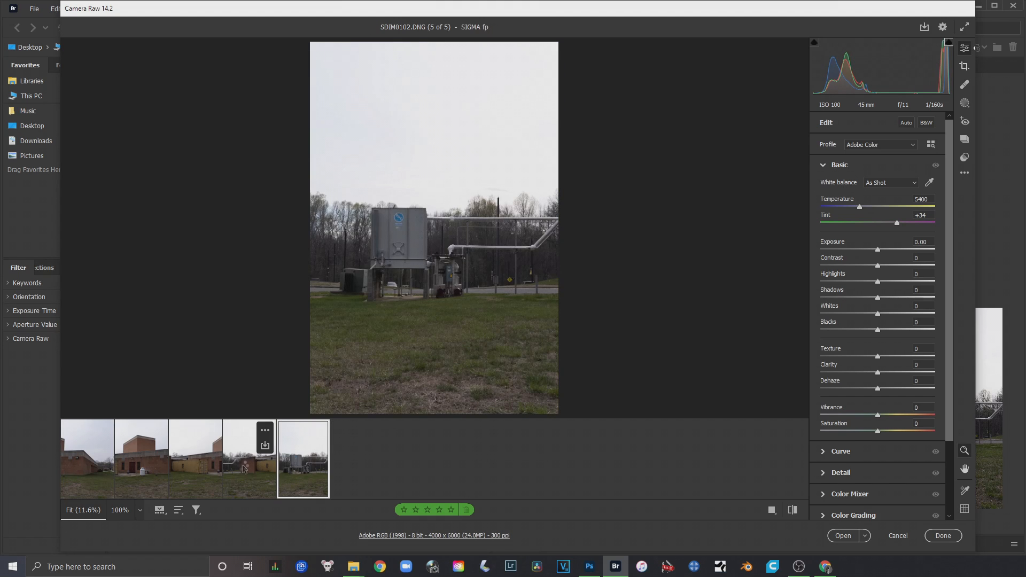
pyautogui.click(195, 469)
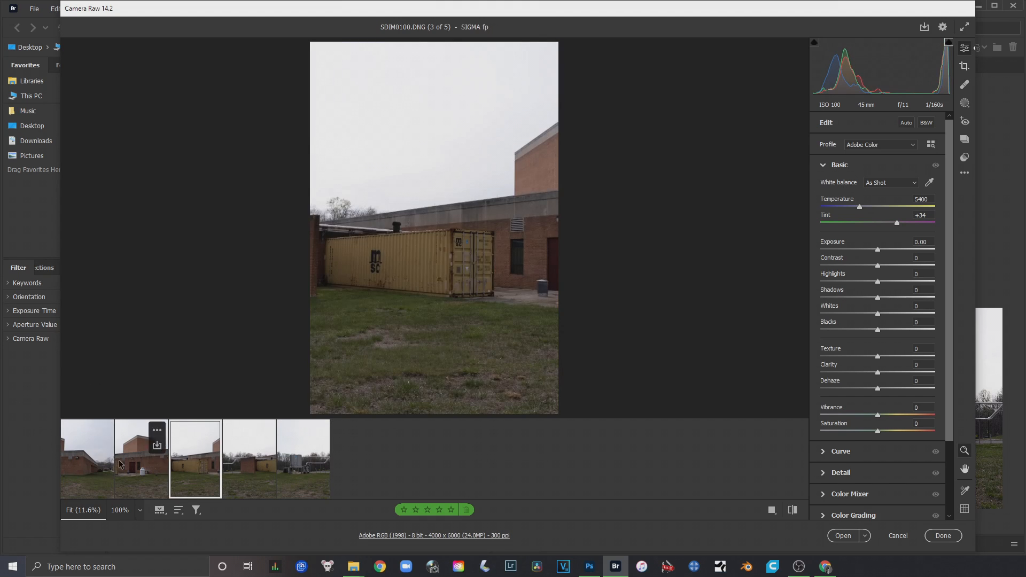
pyautogui.click(91, 465)
pyautogui.click(144, 470)
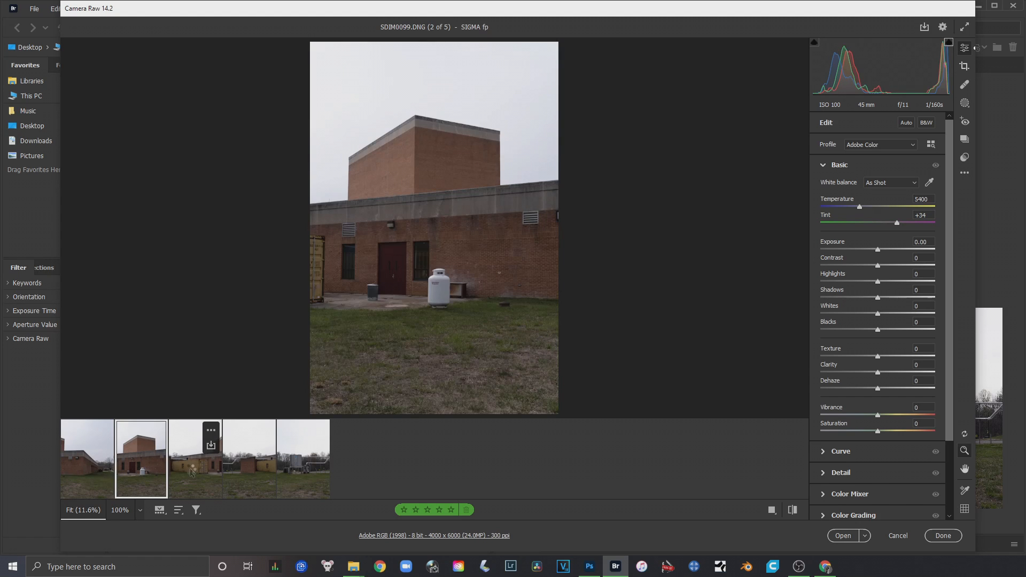
pyautogui.click(198, 473)
pyautogui.click(251, 473)
pyautogui.click(299, 473)
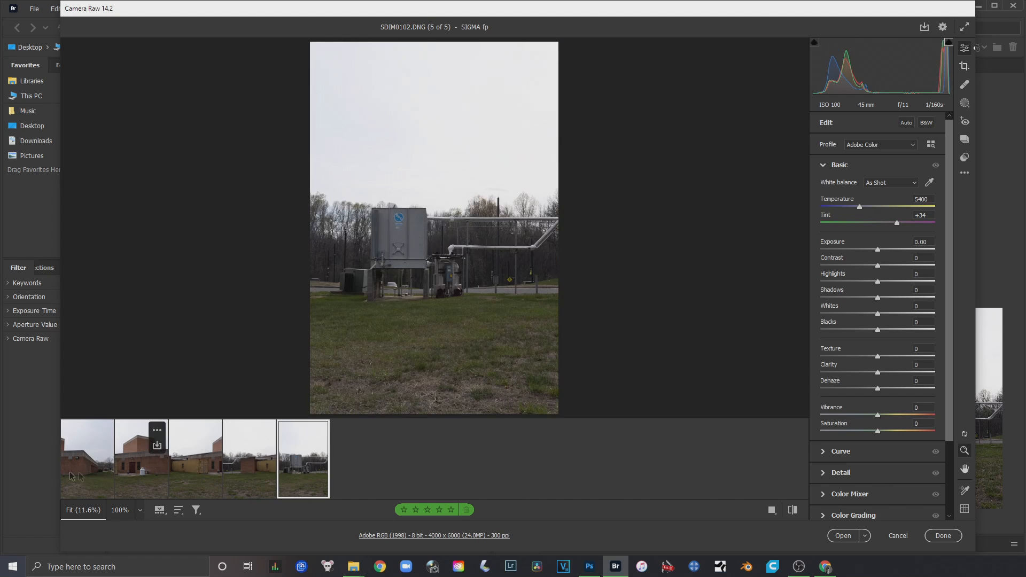
pyautogui.click(105, 473)
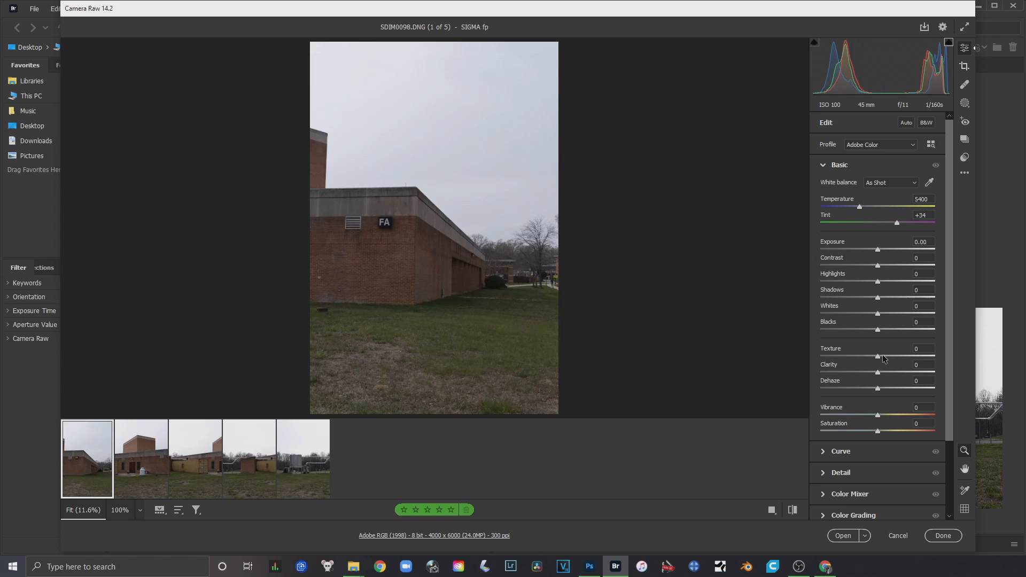
pyautogui.click(141, 478)
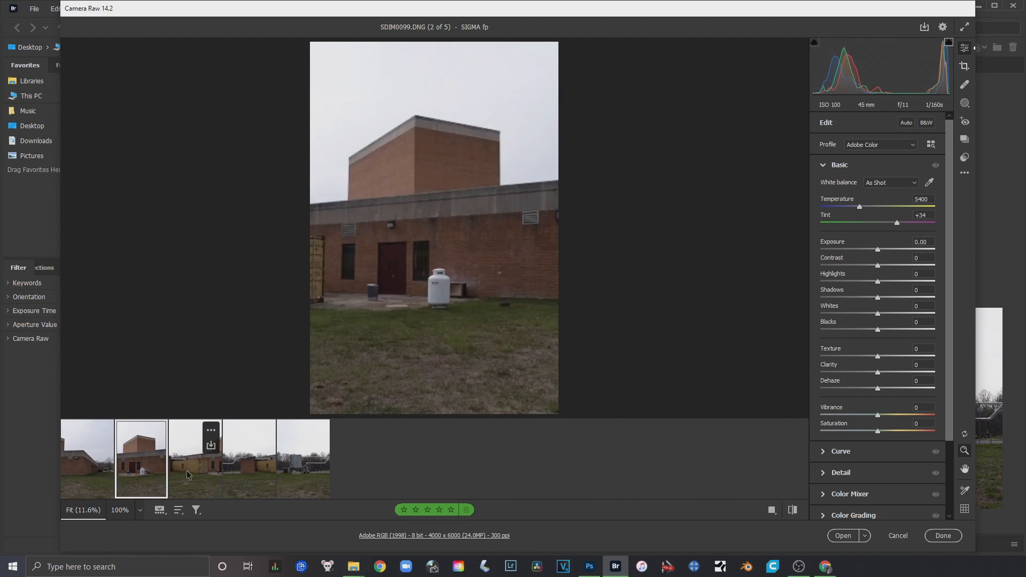
# Select all five photos together again, from SDIM0098.DNG through SDIM0102.DNG
pyautogui.click(95, 470)
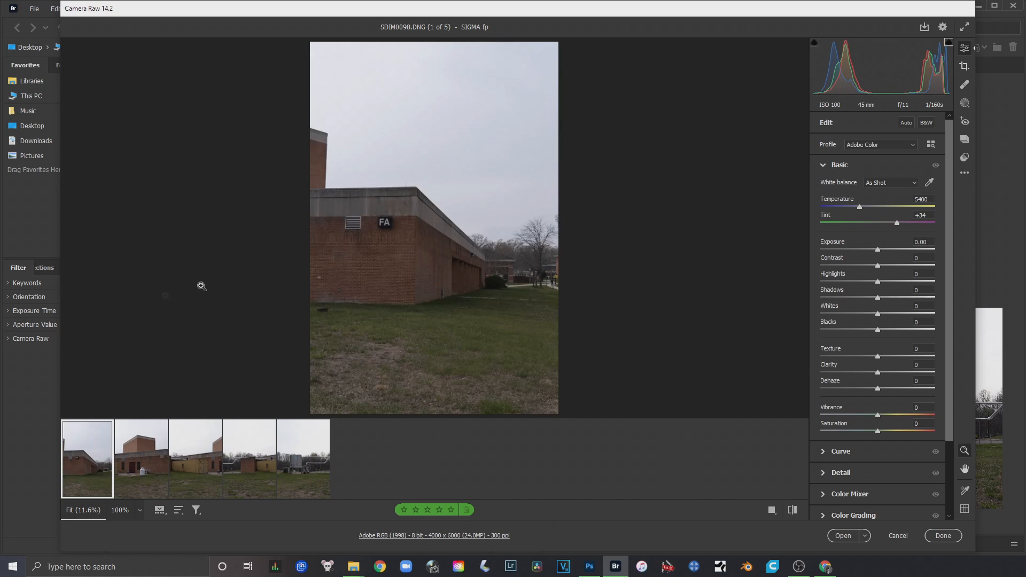
pyautogui.press('shift')
pyautogui.keyDown('shift'); pyautogui.click(307, 476); pyautogui.keyUp('shift')
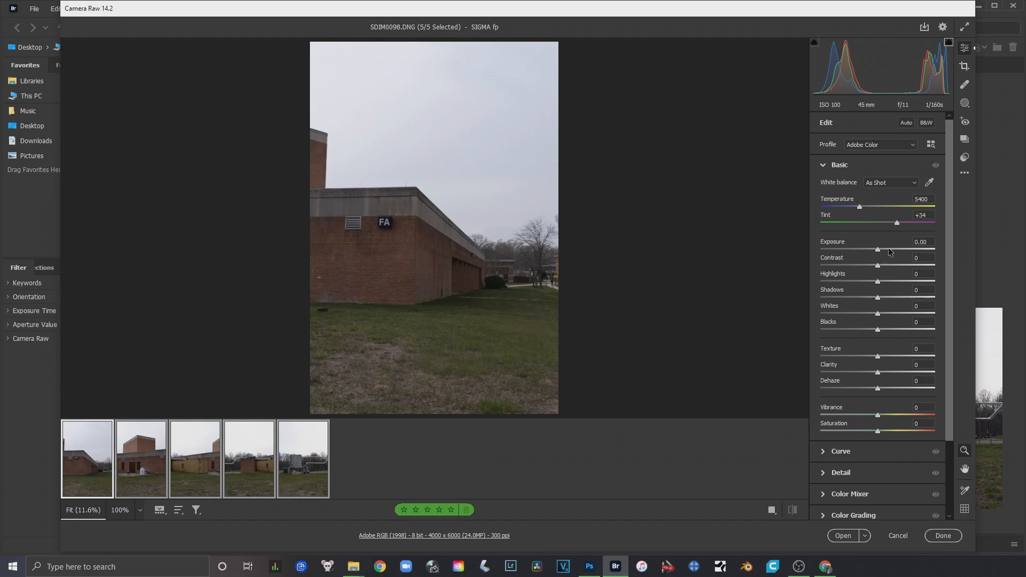
# Try Contrast at -46 and +33 on the selected photos, and reset it to 0
pyautogui.moveTo(881, 269); pyautogui.dragTo(852, 265)
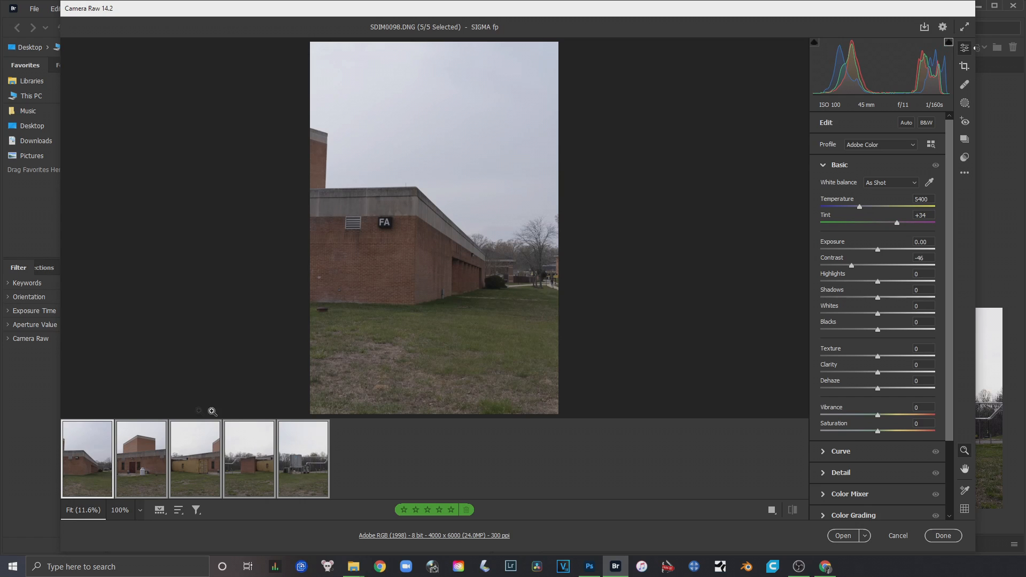
pyautogui.moveTo(851, 266); pyautogui.dragTo(896, 267)
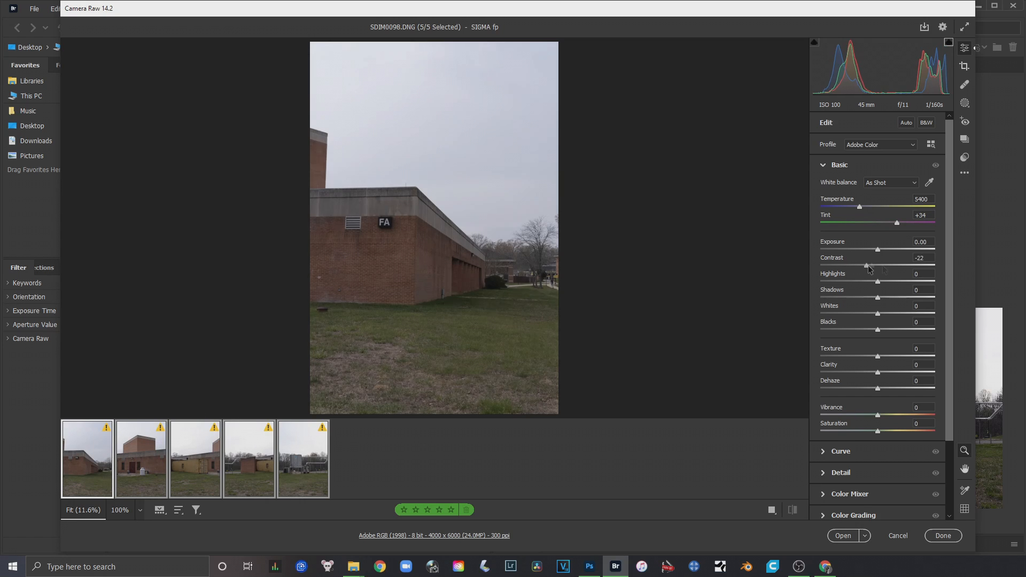
pyautogui.doubleClick(897, 266)
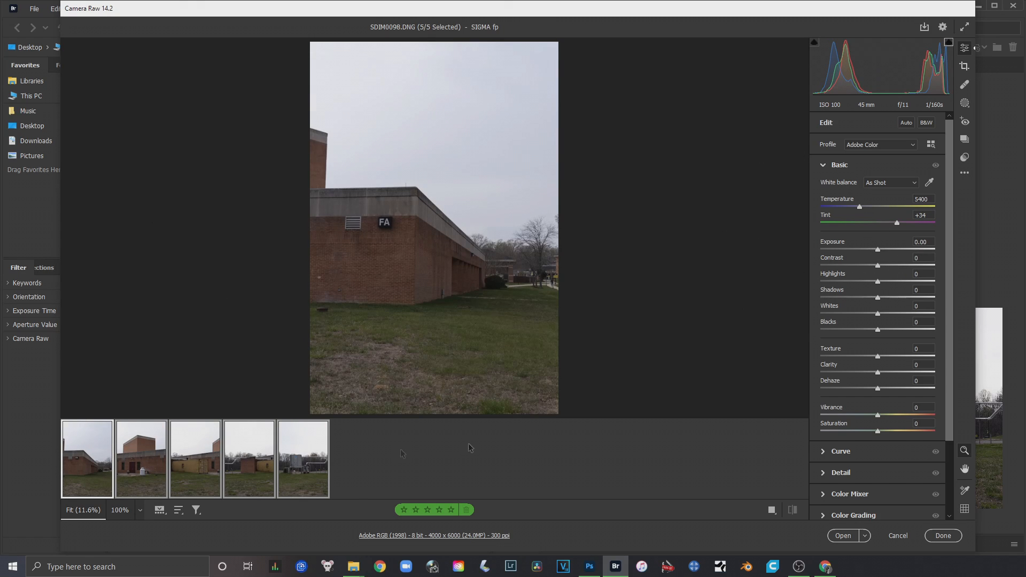
# Try Contrast at -51 with Highlights at +39, and Shadows at -61, resetting each of them to 0
pyautogui.moveTo(883, 279); pyautogui.dragTo(850, 266)
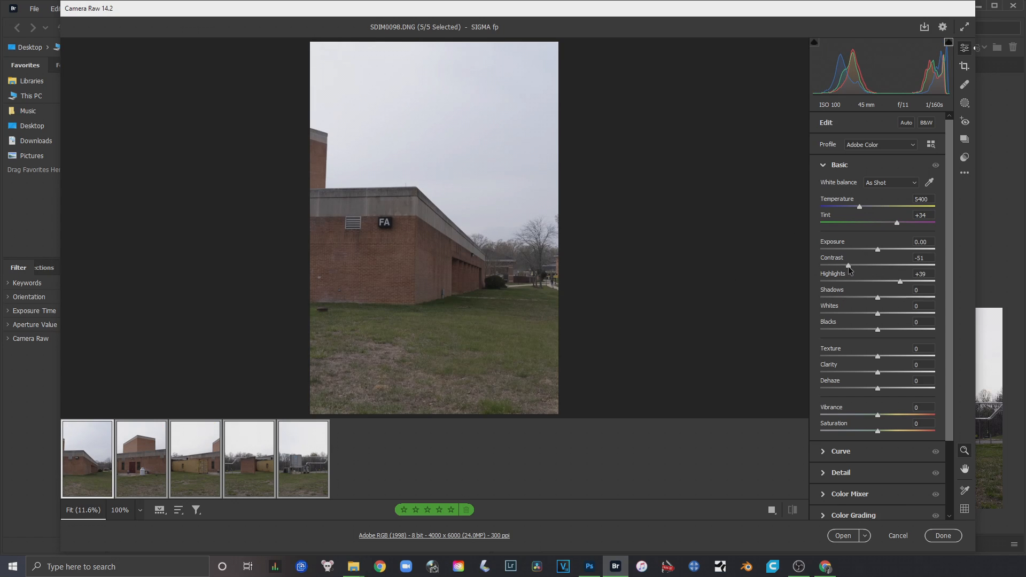
pyautogui.doubleClick(848, 265)
pyautogui.doubleClick(899, 282)
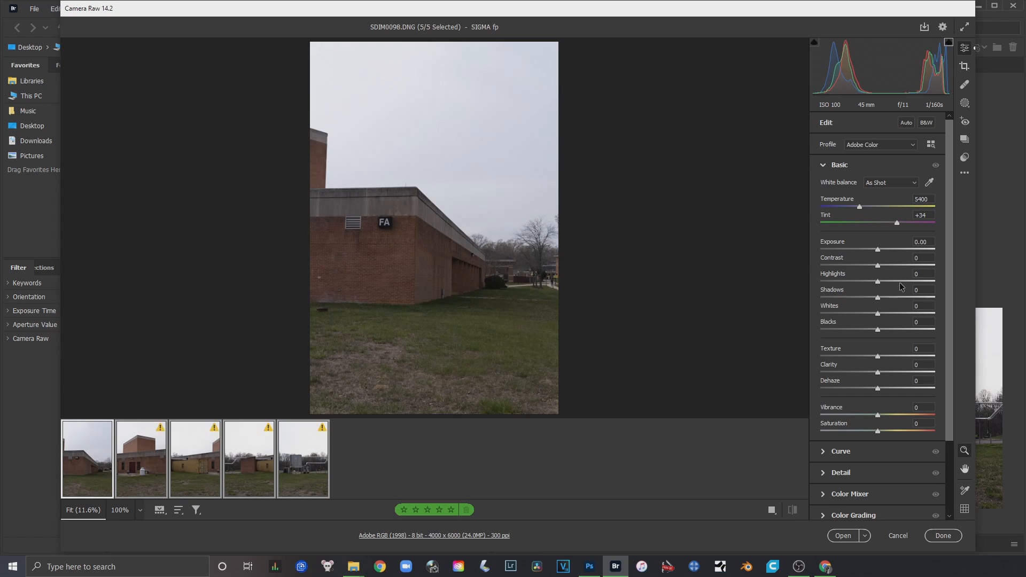
pyautogui.moveTo(878, 297); pyautogui.dragTo(843, 299)
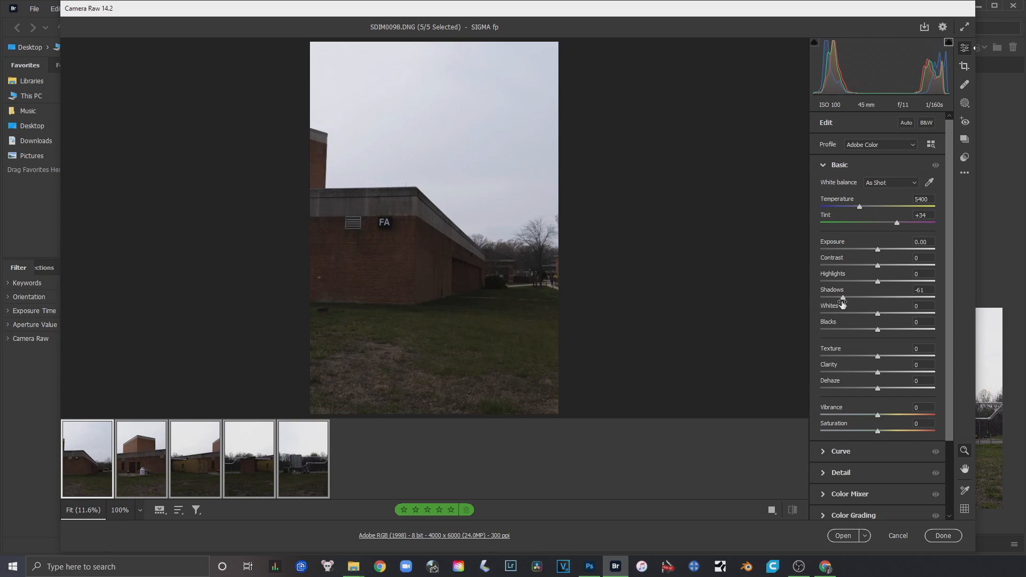
pyautogui.doubleClick(842, 299)
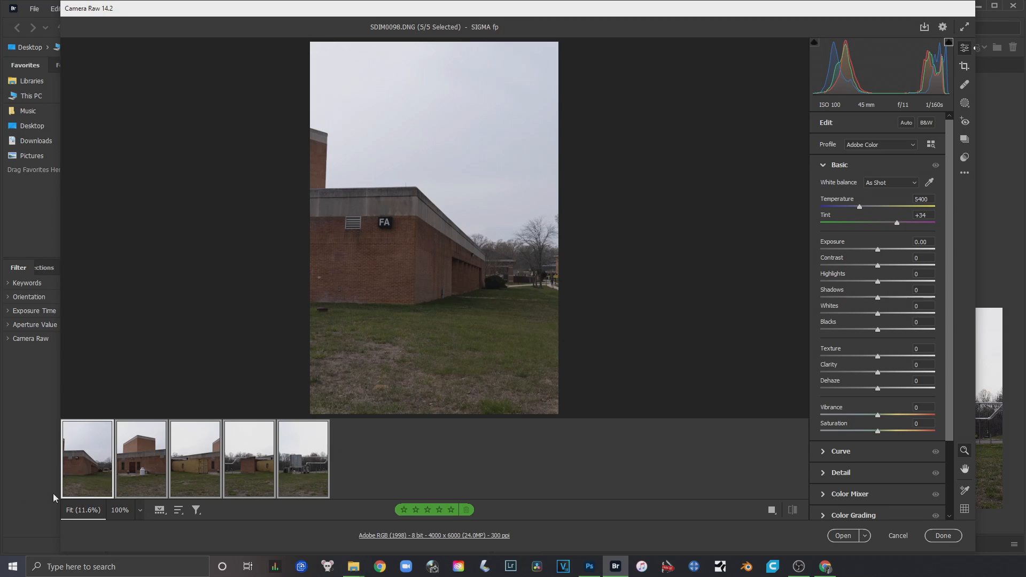
# Merge the five selected building photos to a panorama, comparing Spherical with Cylindrical, and choose Cylindrical projection with Boundary Warp 100
pyautogui.rightClick(292, 471)
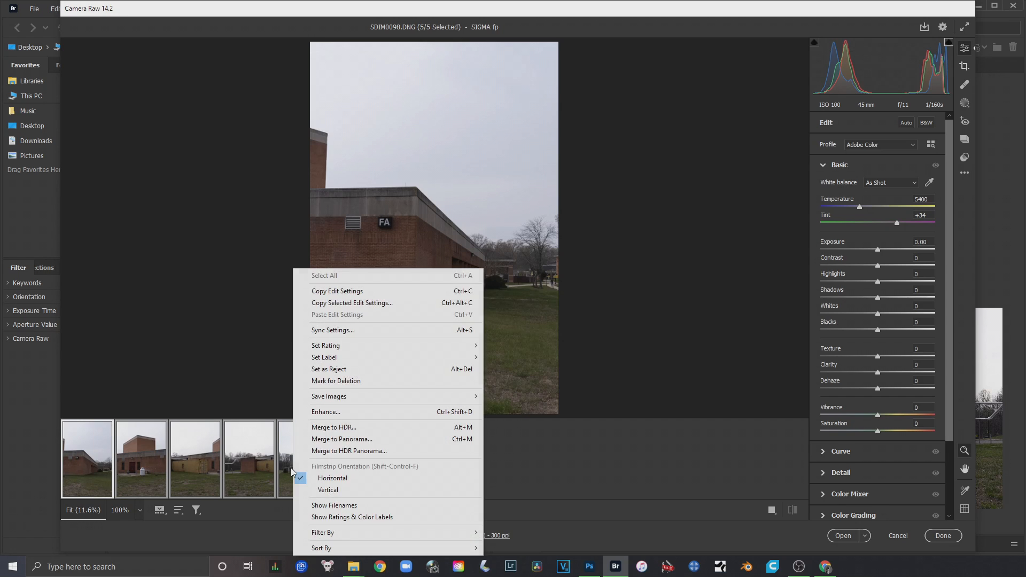
pyautogui.click(350, 444)
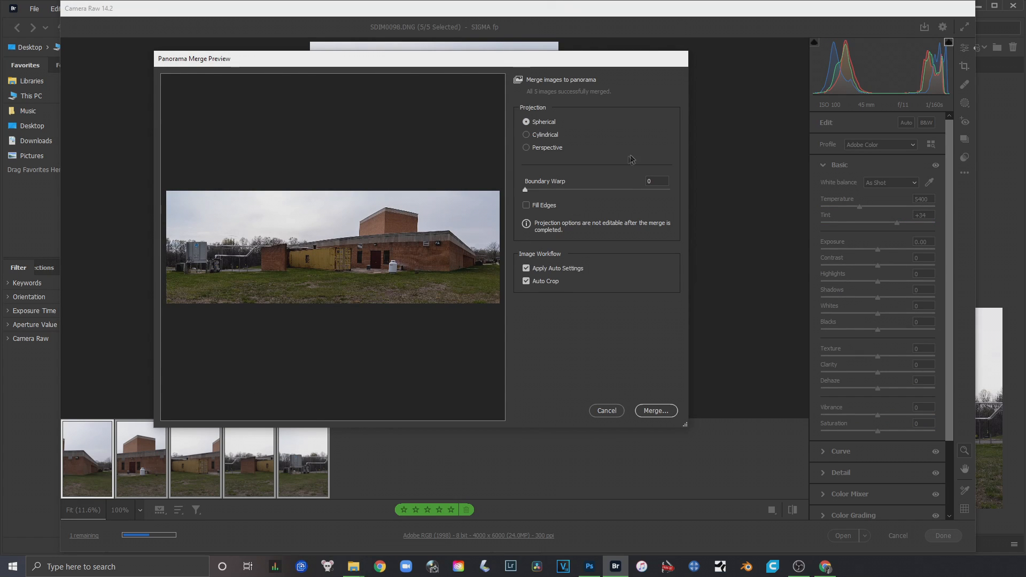
pyautogui.click(527, 135)
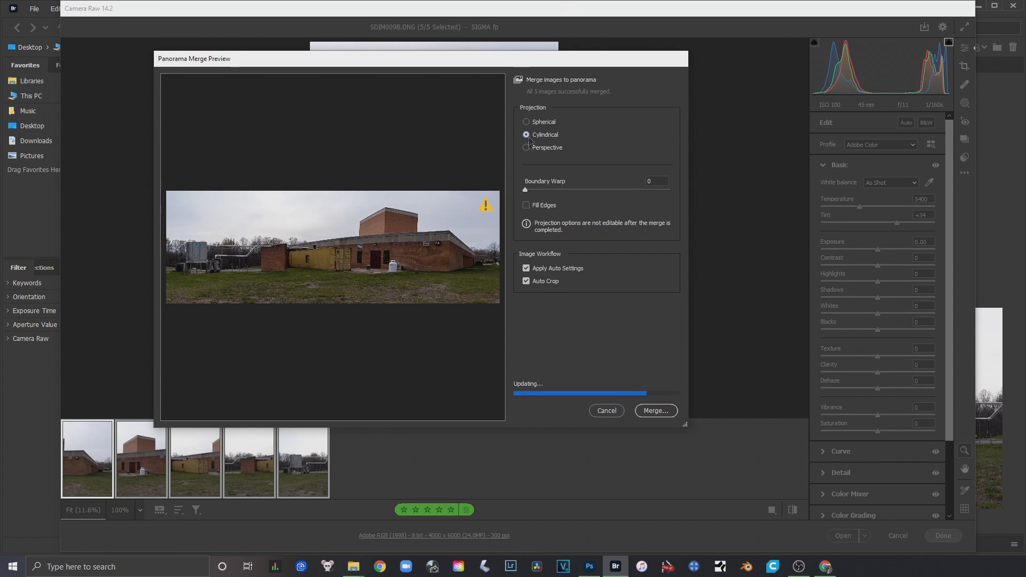
pyautogui.click(527, 123)
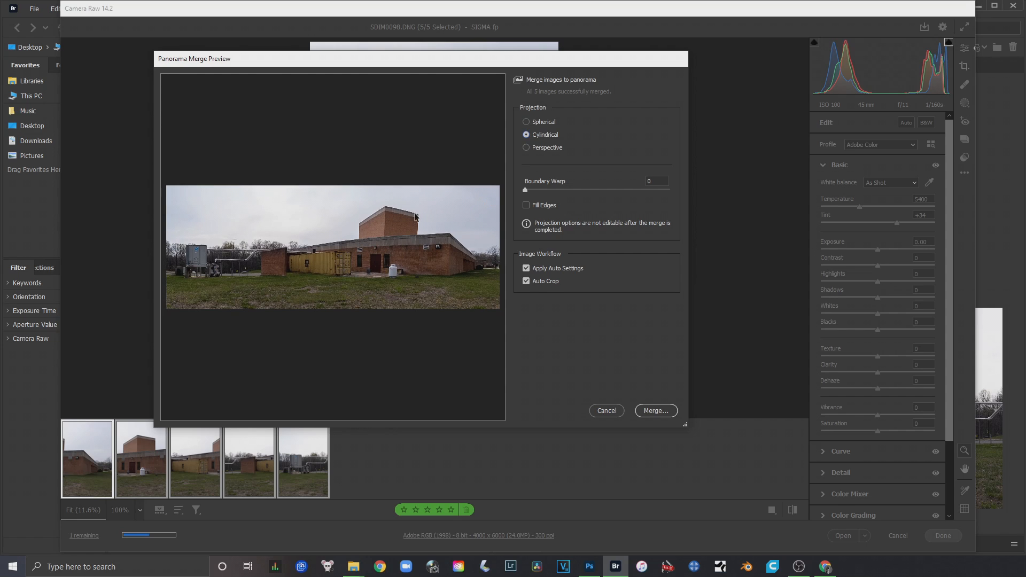
pyautogui.click(526, 123)
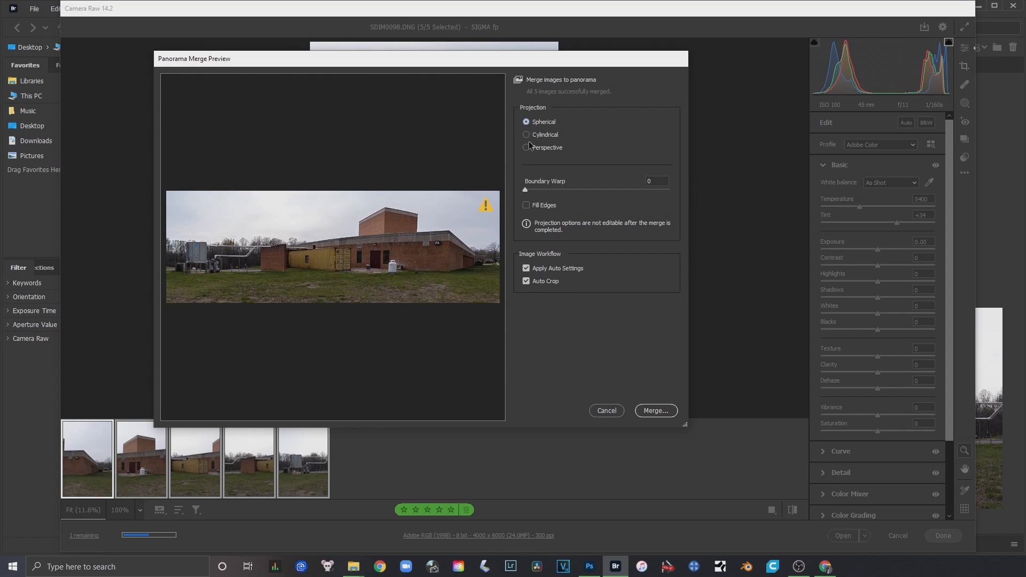
pyautogui.click(526, 136)
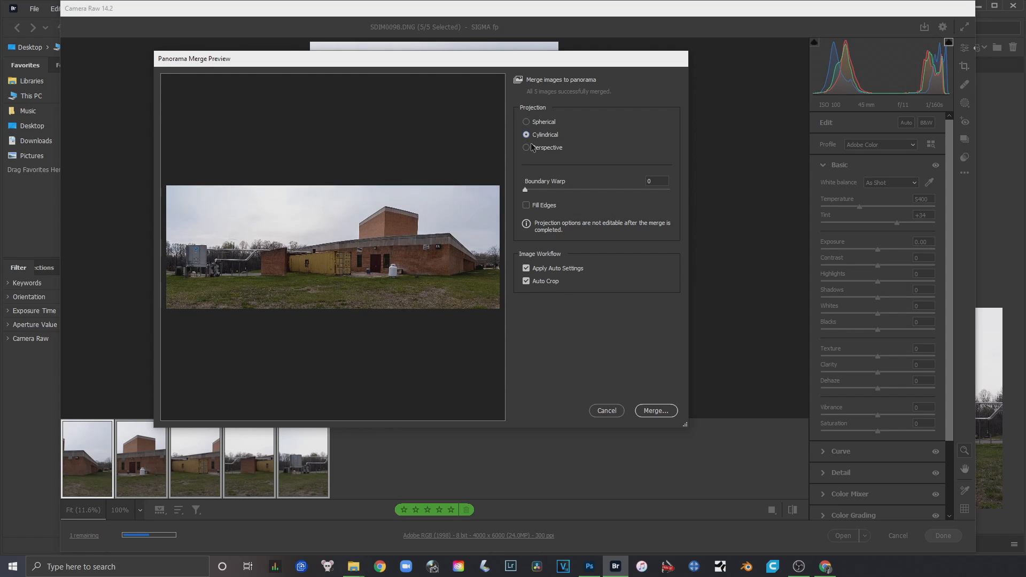
pyautogui.moveTo(525, 191); pyautogui.dragTo(688, 167)
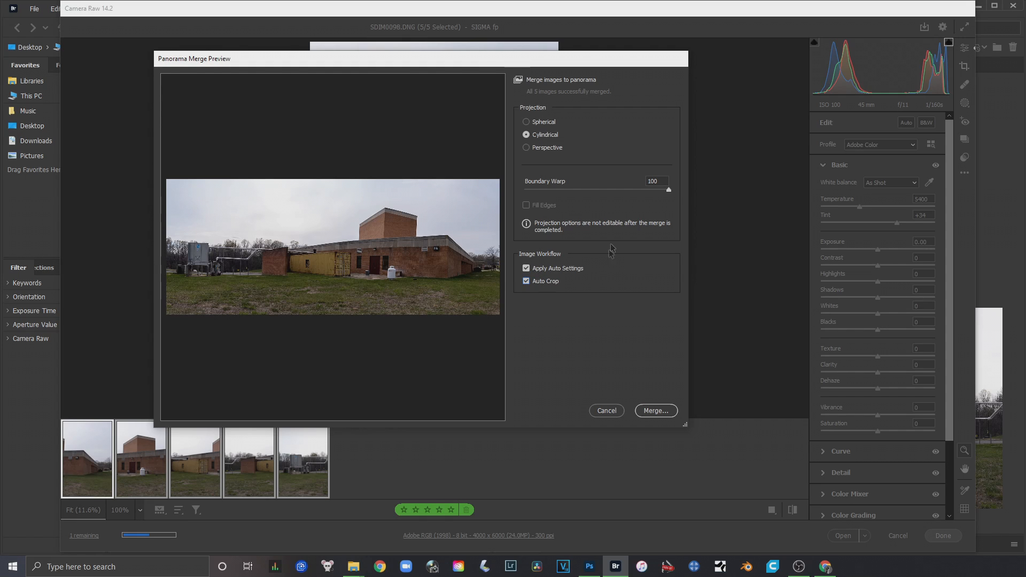
# Turn off Apply Auto Settings, save the merged panorama as SDIM0098-Pano in Digital Negative format, and leave Camera Raw
pyautogui.click(527, 269)
pyautogui.click(526, 269)
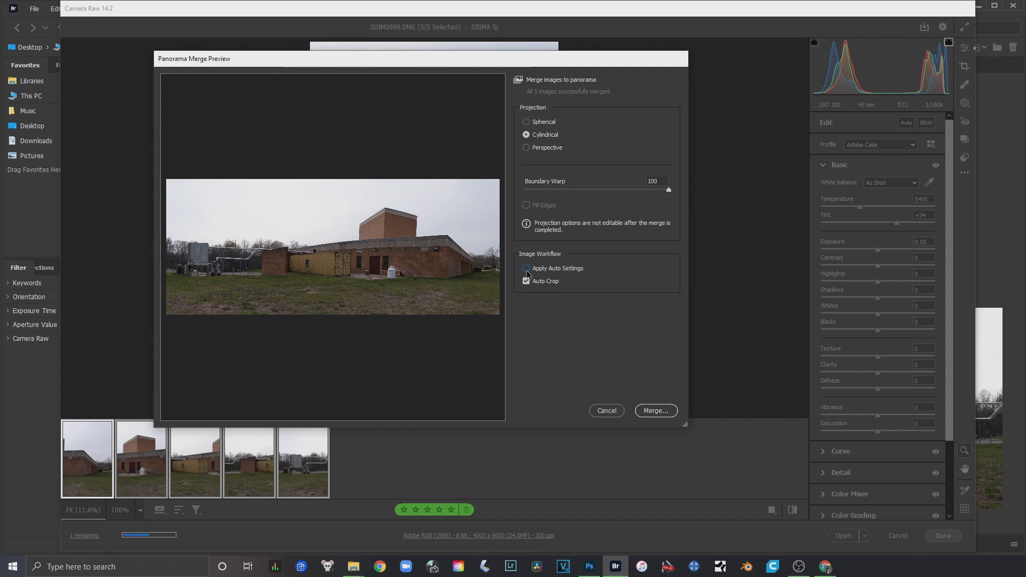
pyautogui.click(527, 271)
pyautogui.click(647, 409)
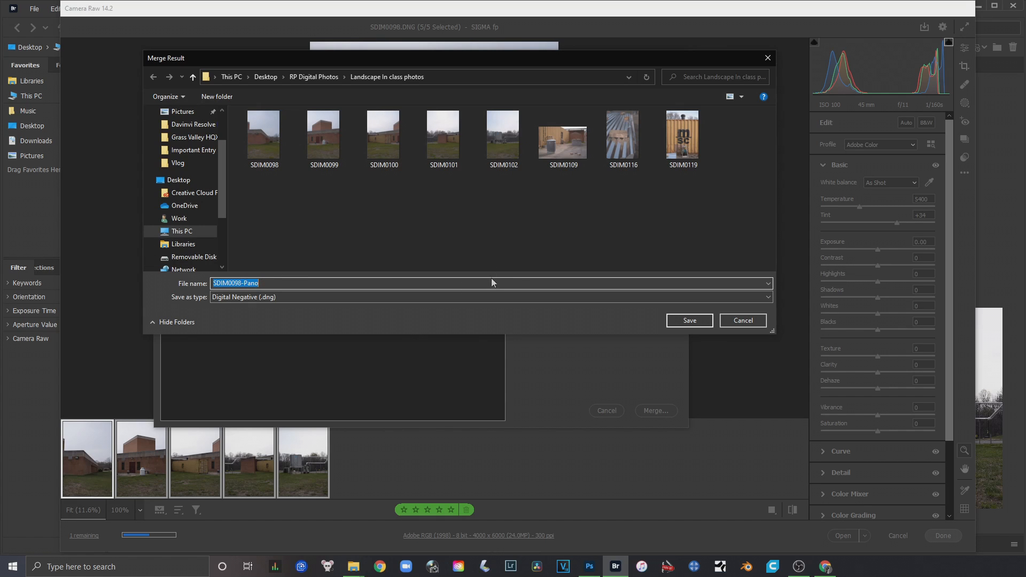
pyautogui.click(696, 322)
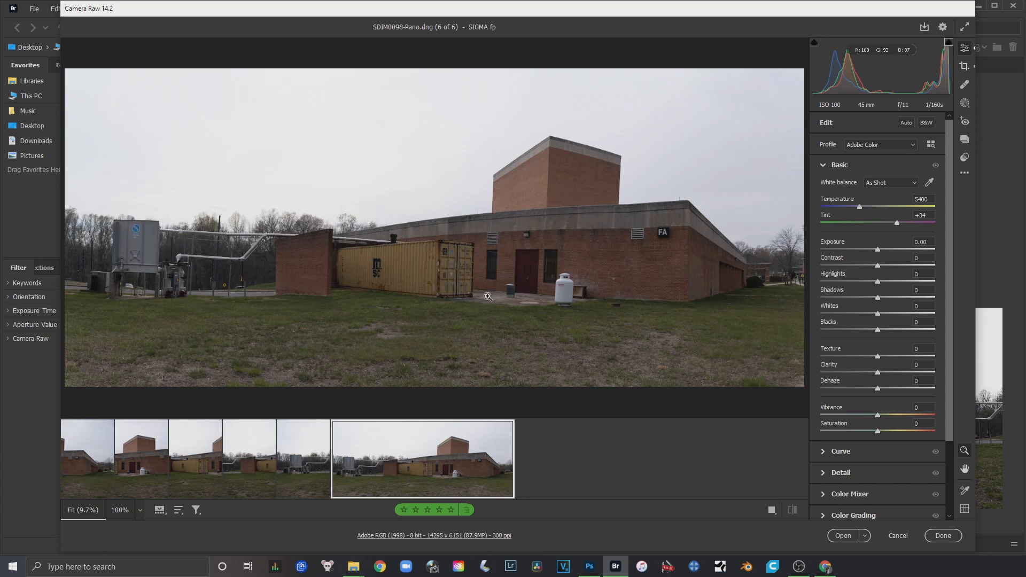
pyautogui.click(905, 541)
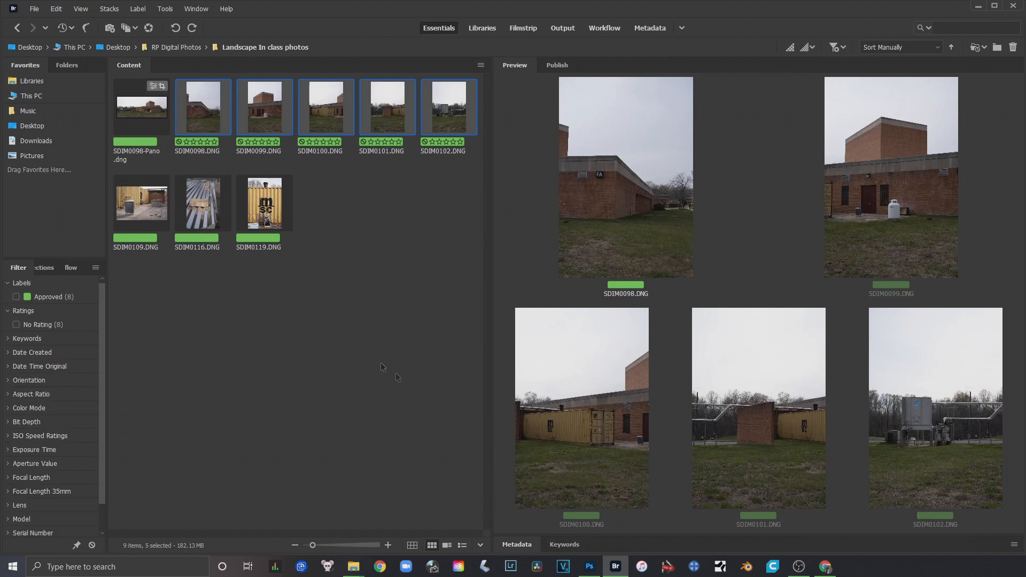
# Preview SDIM0098-Pano.dng, and open SDIM0109.DNG, SDIM0116.DNG and SDIM0119.DNG in Camera Raw with all three selected
pyautogui.click(143, 114)
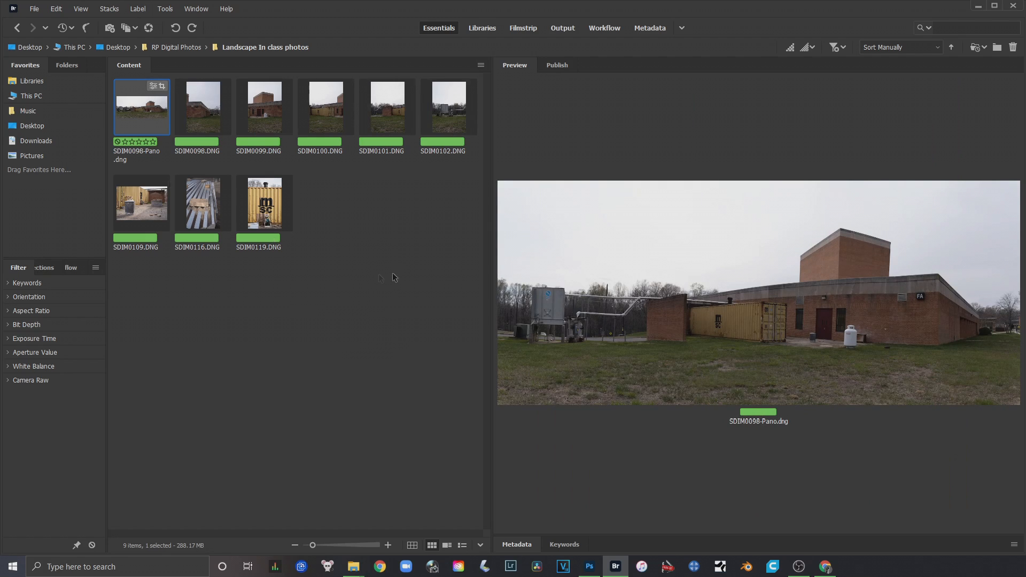
pyautogui.click(371, 206)
pyautogui.moveTo(315, 287); pyautogui.dragTo(161, 214)
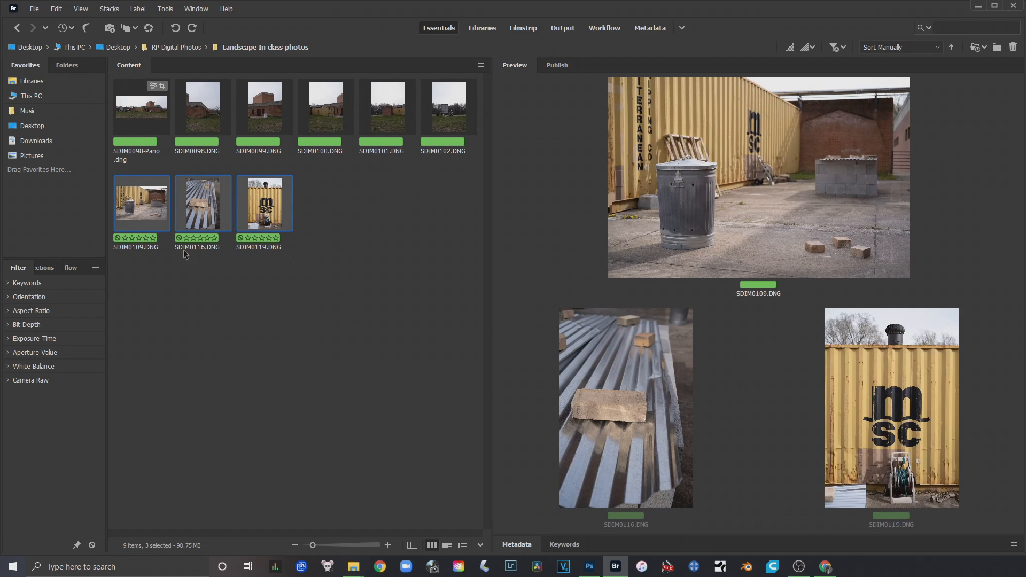
pyautogui.doubleClick(151, 208)
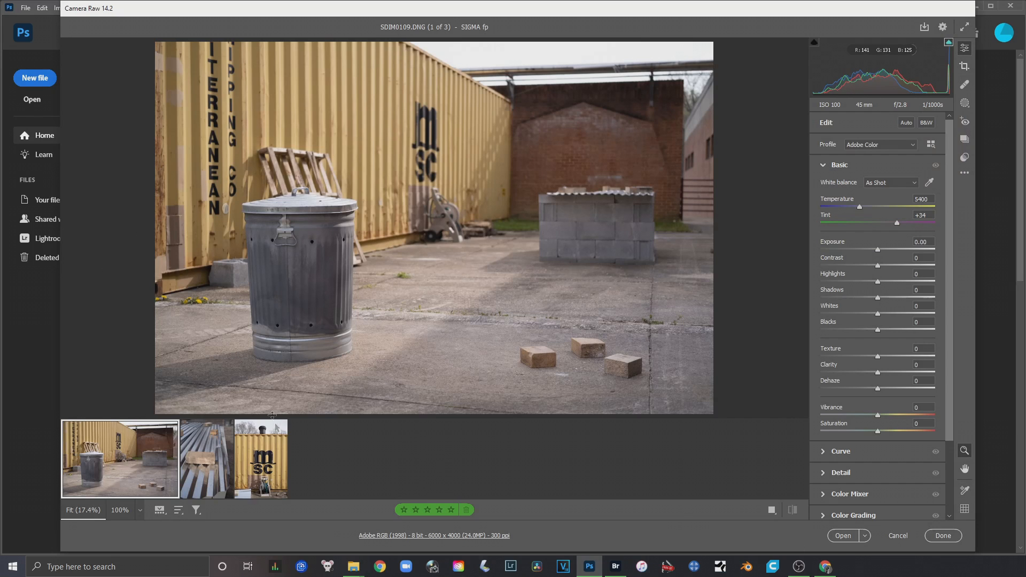
pyautogui.moveTo(267, 473)
pyautogui.press('shift')
pyautogui.keyDown('shift'); pyautogui.click(267, 473); pyautogui.keyUp('shift')
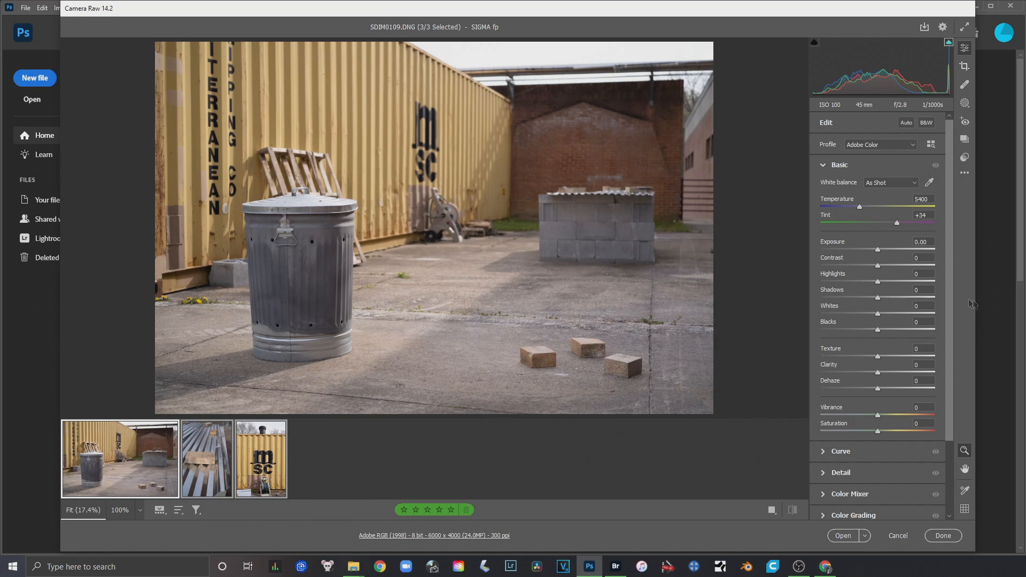
# Enable lens profile corrections on the three photos with Vignette correction at 46, and compare the images with and without them
pyautogui.scroll(-3, 908, 348)
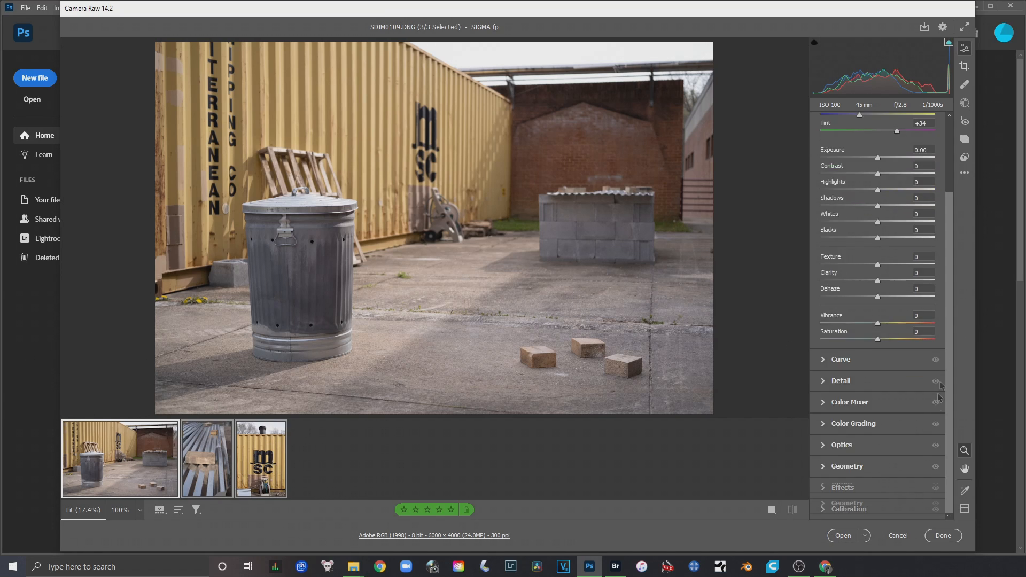
pyautogui.click(819, 447)
pyautogui.click(825, 270)
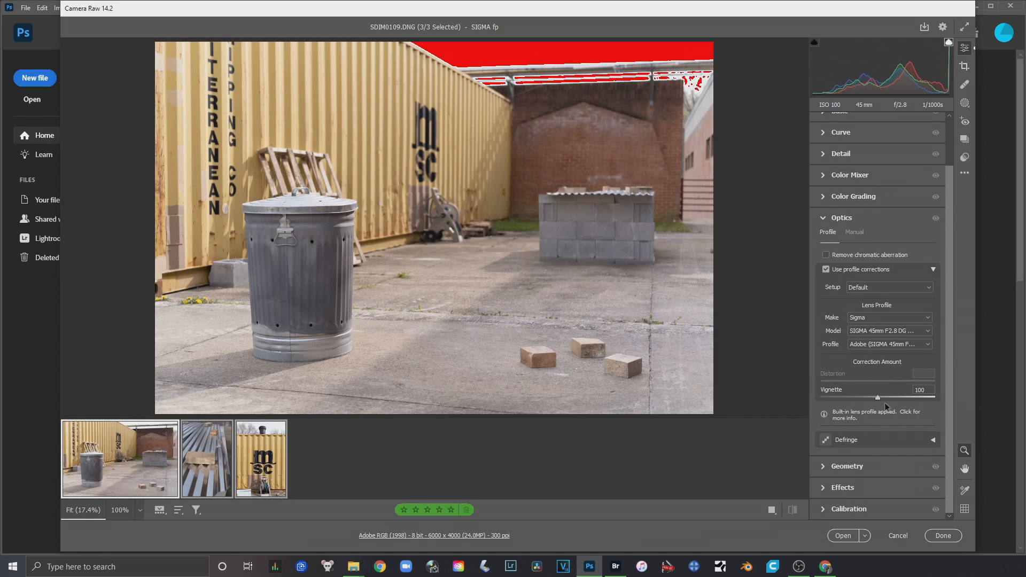
pyautogui.moveTo(876, 397); pyautogui.dragTo(849, 397)
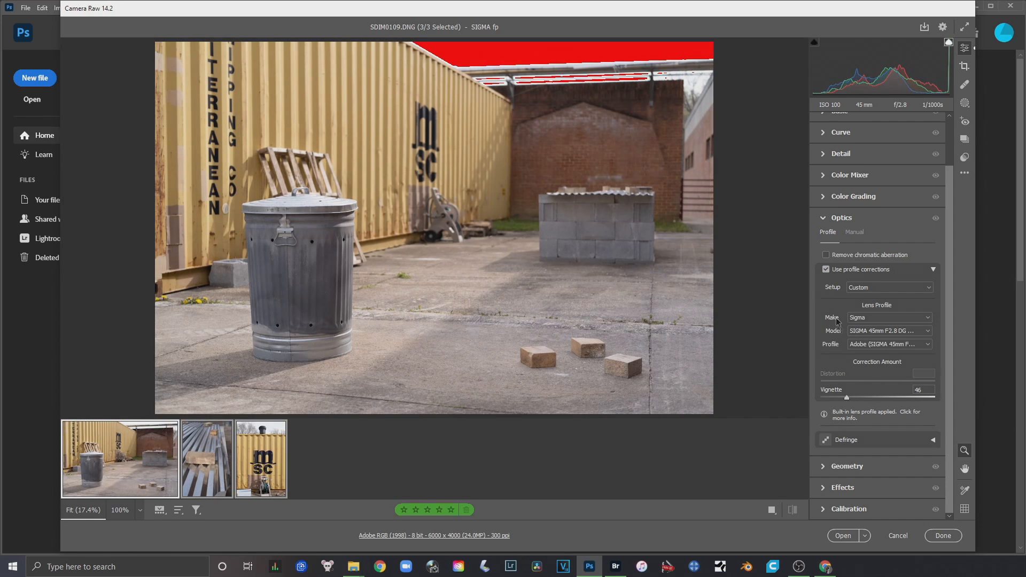
pyautogui.click(826, 270)
pyautogui.click(826, 269)
pyautogui.click(826, 269)
pyautogui.click(826, 269)
# Set the white balance Temperature of the three selected photos to 5000
pyautogui.scroll(2, 949, 313)
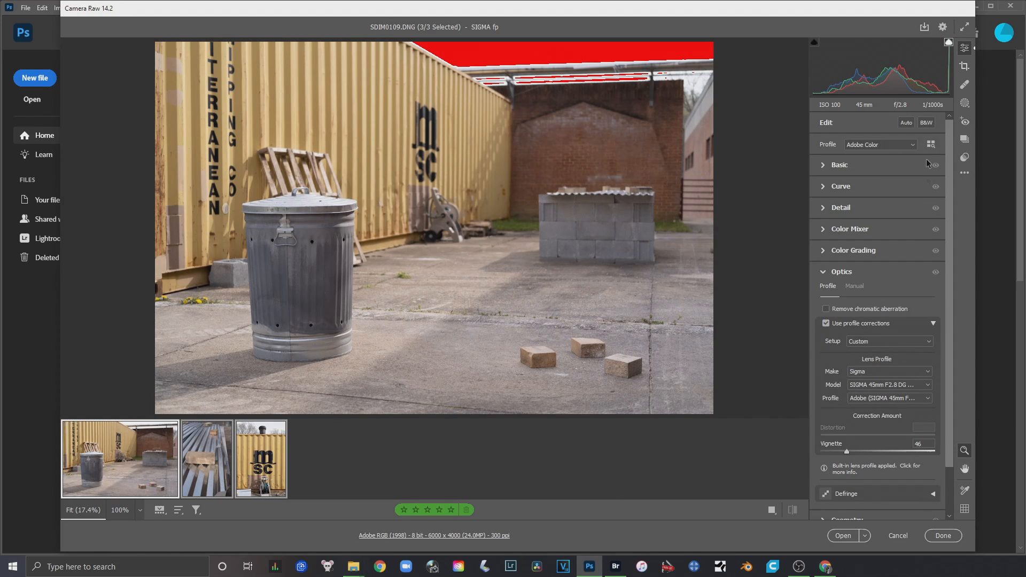
pyautogui.click(822, 165)
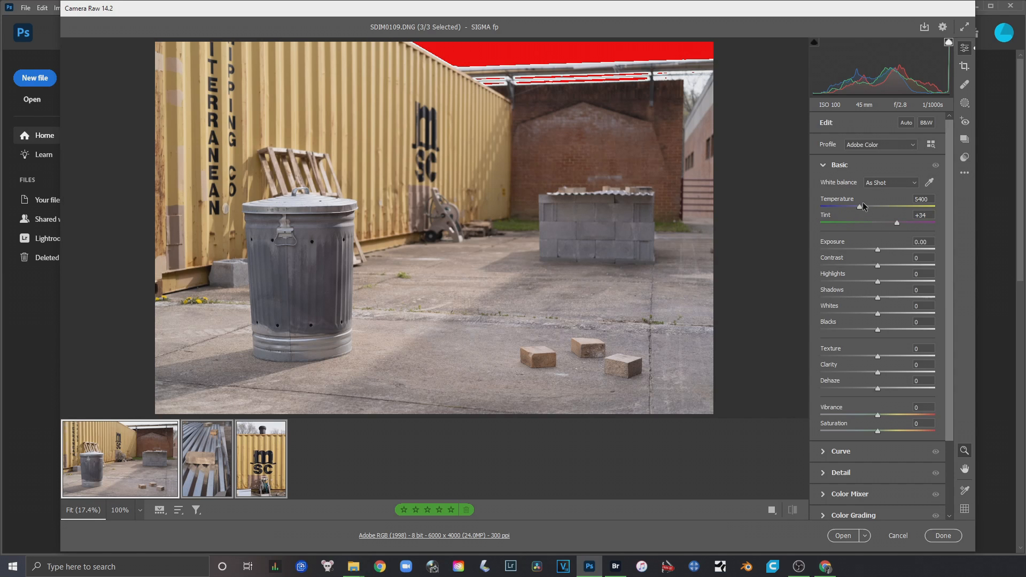
pyautogui.moveTo(861, 208)
pyautogui.mouseDown()
pyautogui.moveTo(746, 236)
pyautogui.moveTo(860, 225)
pyautogui.moveTo(853, 208)
pyautogui.mouseUp()
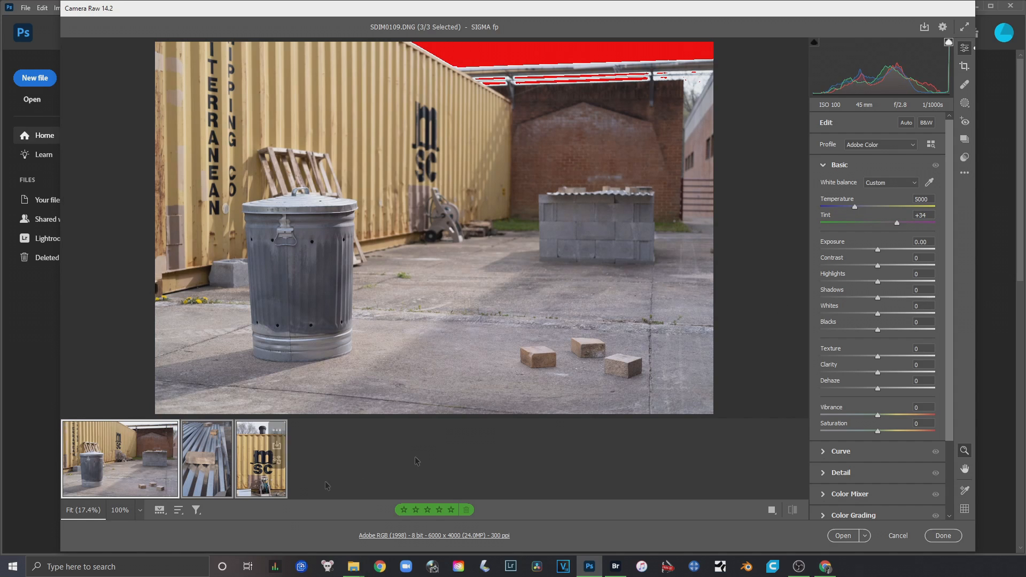
# Set Contrast to -84, Highlights to -100, Shadows to -5 and Whites to -43 on the selected photos, keeping Exposure at 0.00
pyautogui.scroll(-3, 884, 184)
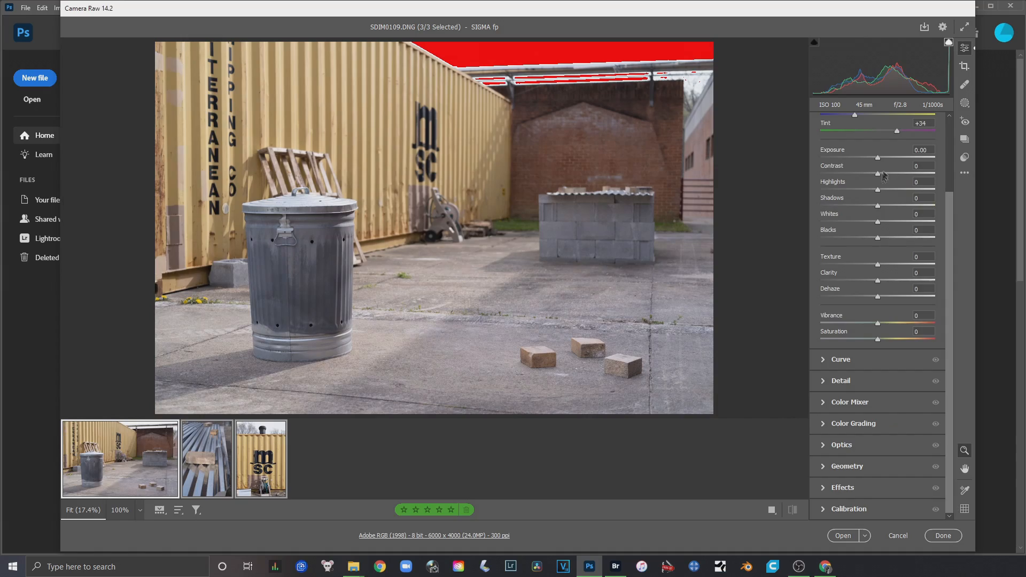
pyautogui.moveTo(877, 157)
pyautogui.mouseDown()
pyautogui.moveTo(926, 160)
pyautogui.moveTo(849, 170)
pyautogui.moveTo(876, 163)
pyautogui.mouseUp()
pyautogui.doubleClick(874, 161)
pyautogui.moveTo(878, 174); pyautogui.dragTo(830, 174)
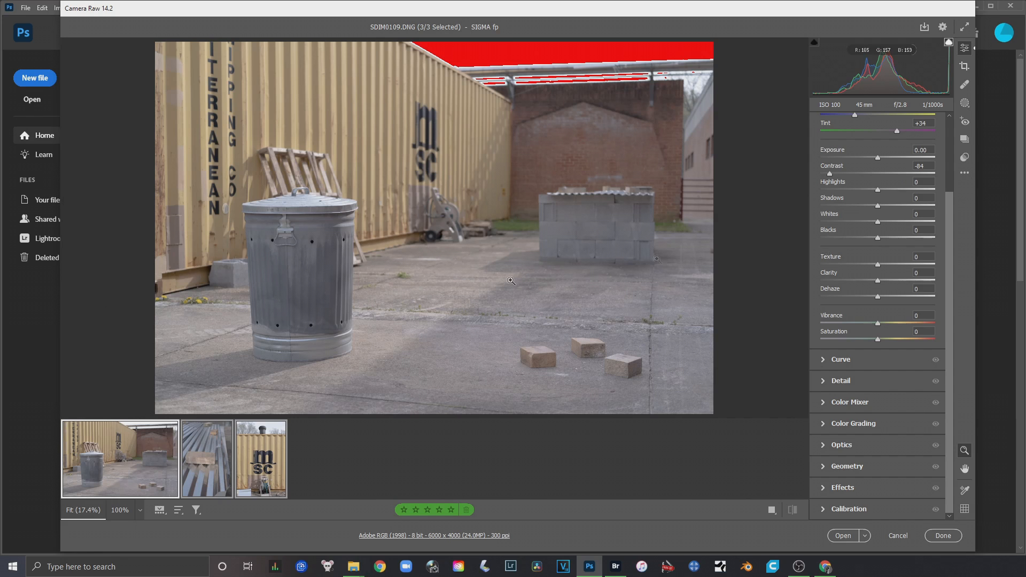
pyautogui.moveTo(877, 189); pyautogui.dragTo(824, 190)
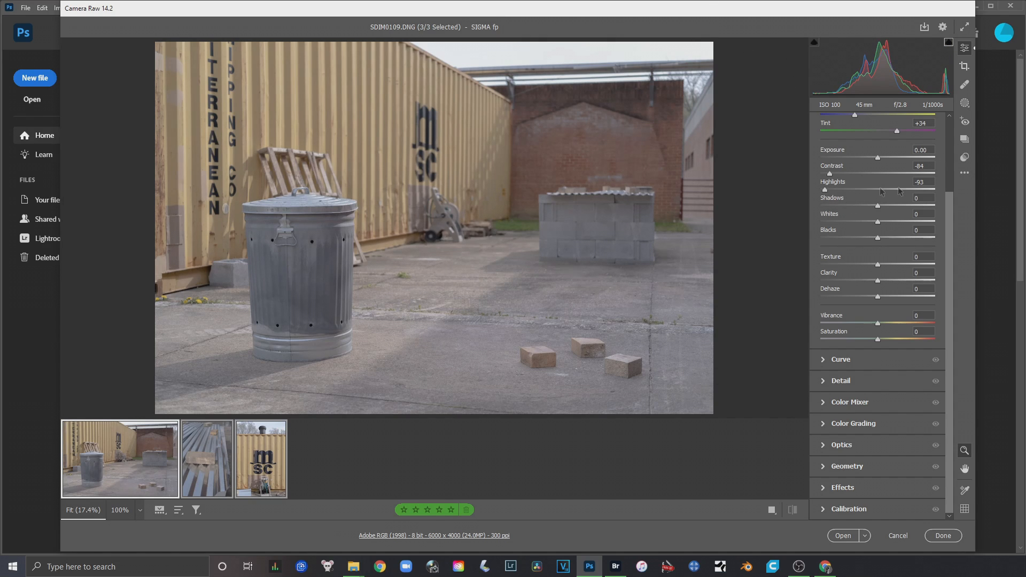
pyautogui.moveTo(826, 191); pyautogui.dragTo(769, 190)
pyautogui.moveTo(878, 210); pyautogui.dragTo(853, 223)
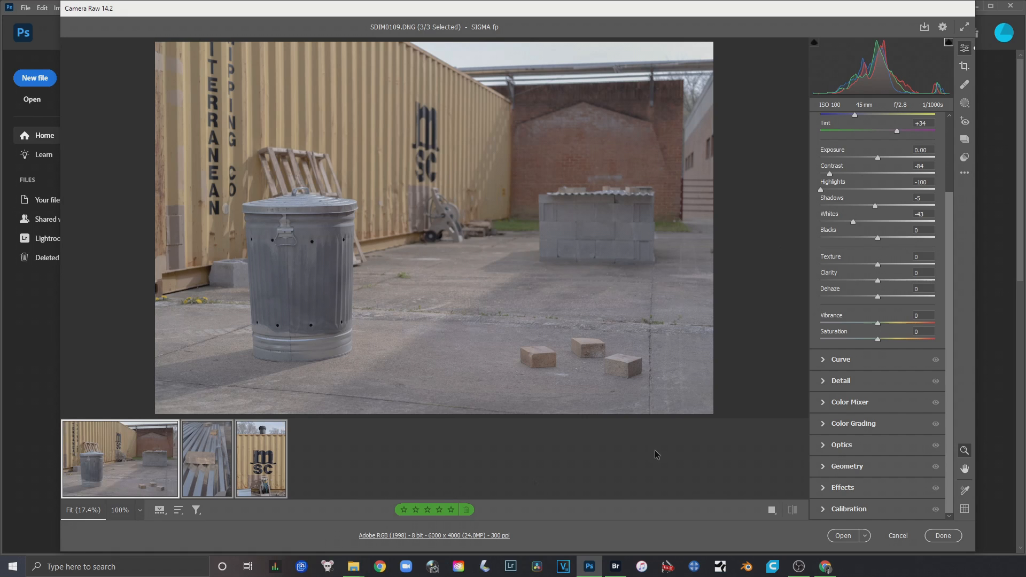
# Review the adjusted photos SDIM0109.DNG, SDIM0116.DNG and SDIM0119.DNG one at a time
pyautogui.click(206, 486)
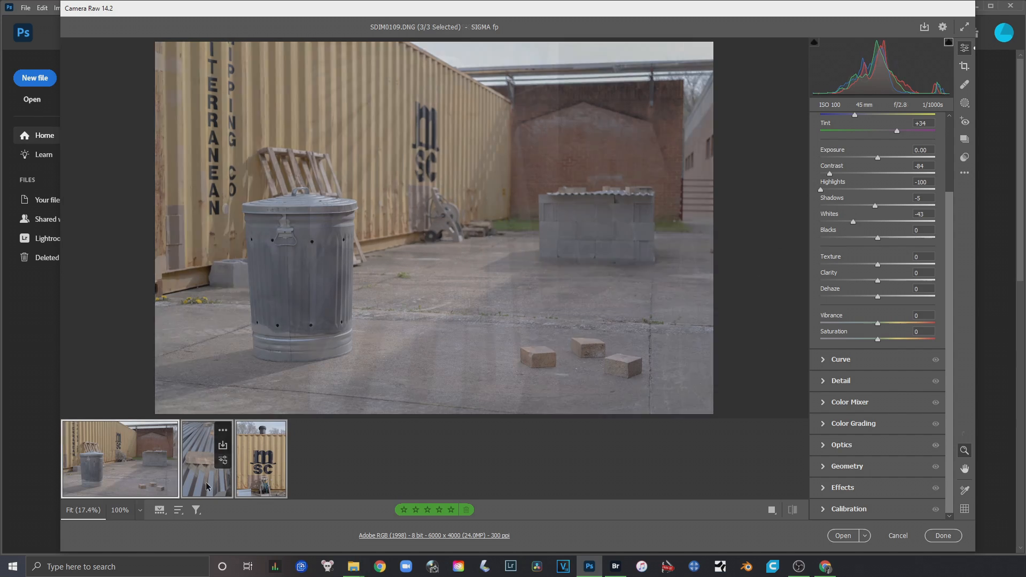
pyautogui.click(265, 481)
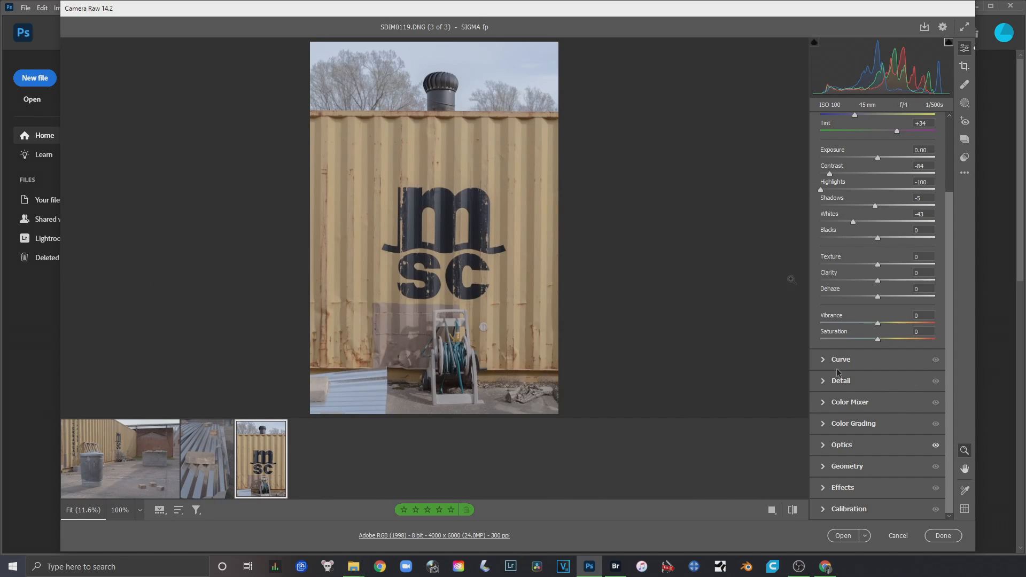
pyautogui.moveTo(130, 428)
pyautogui.press('shift')
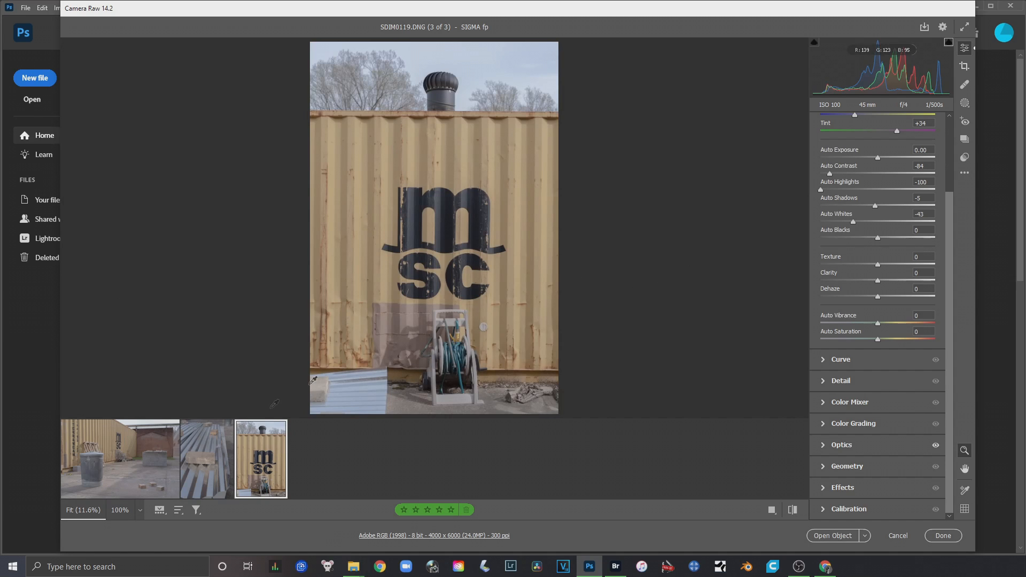
pyautogui.keyDown('shift'); pyautogui.click(131, 475); pyautogui.keyUp('shift')
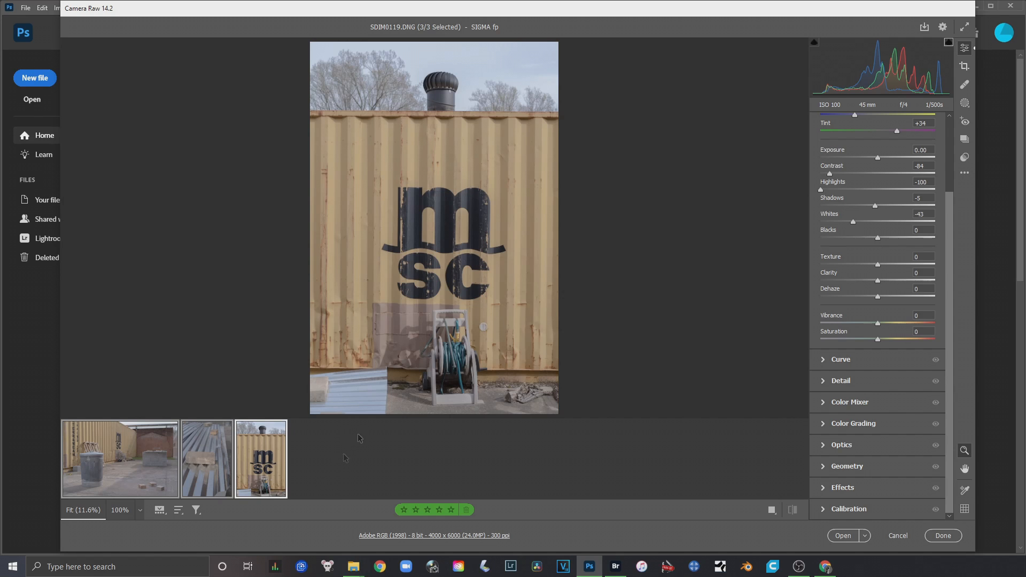
pyautogui.moveTo(115, 478)
pyautogui.press('shift')
pyautogui.click(115, 477)
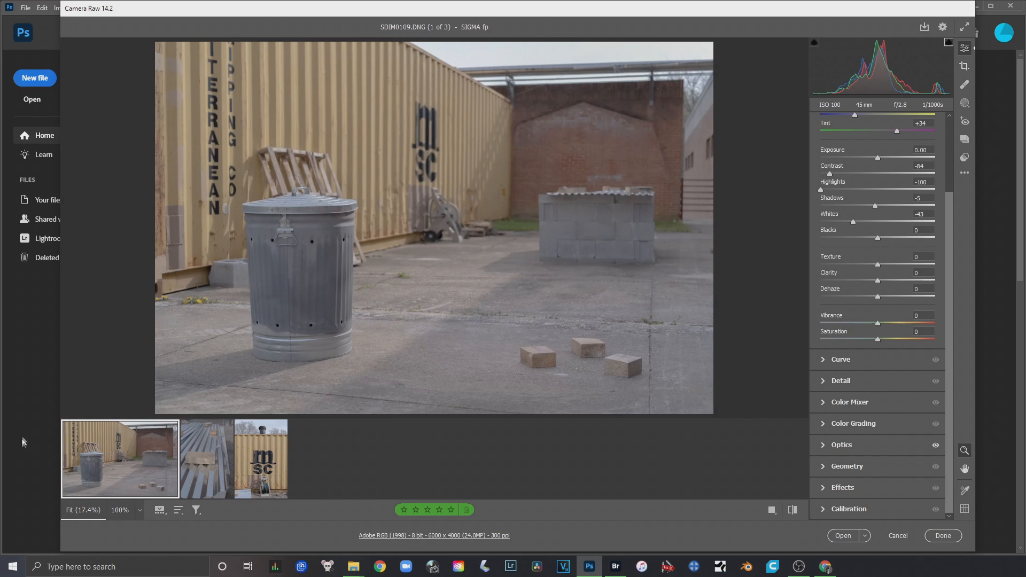
pyautogui.click(202, 484)
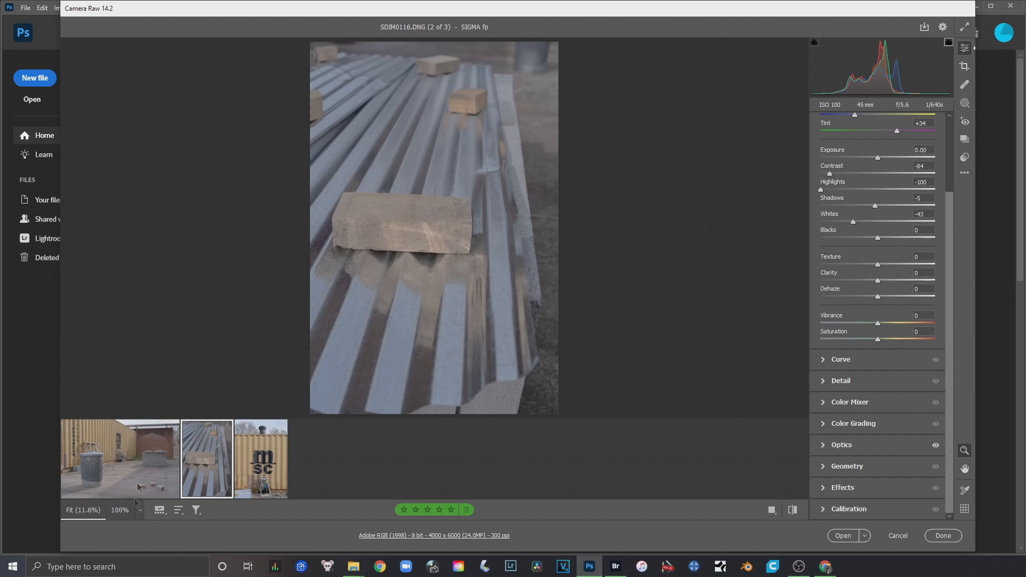
pyautogui.click(248, 484)
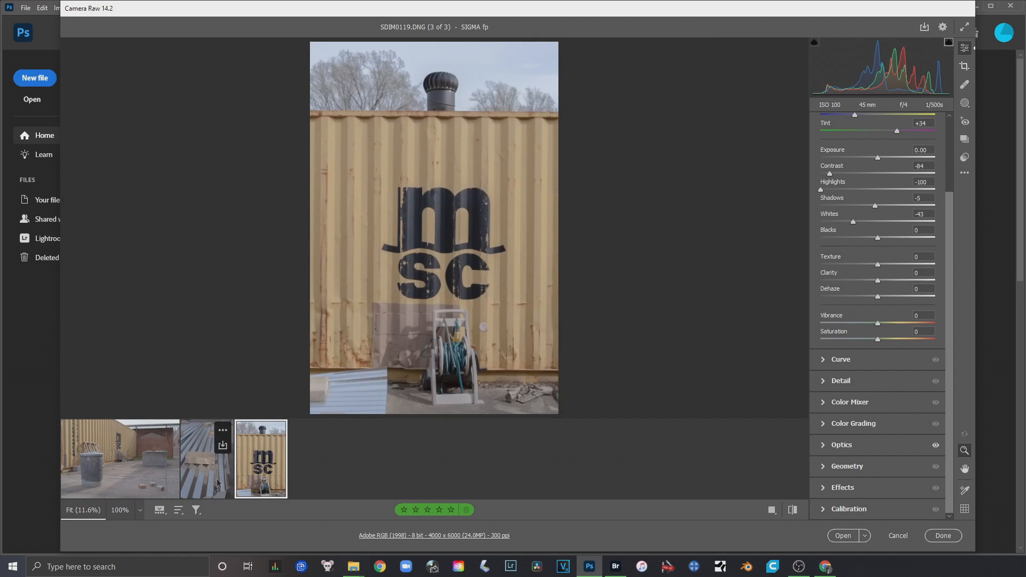
# Select all three photos from SDIM0109.DNG through SDIM0119.DNG again and open them in Photoshop
pyautogui.press('shift')
pyautogui.keyDown('shift'); pyautogui.click(114, 482); pyautogui.keyUp('shift')
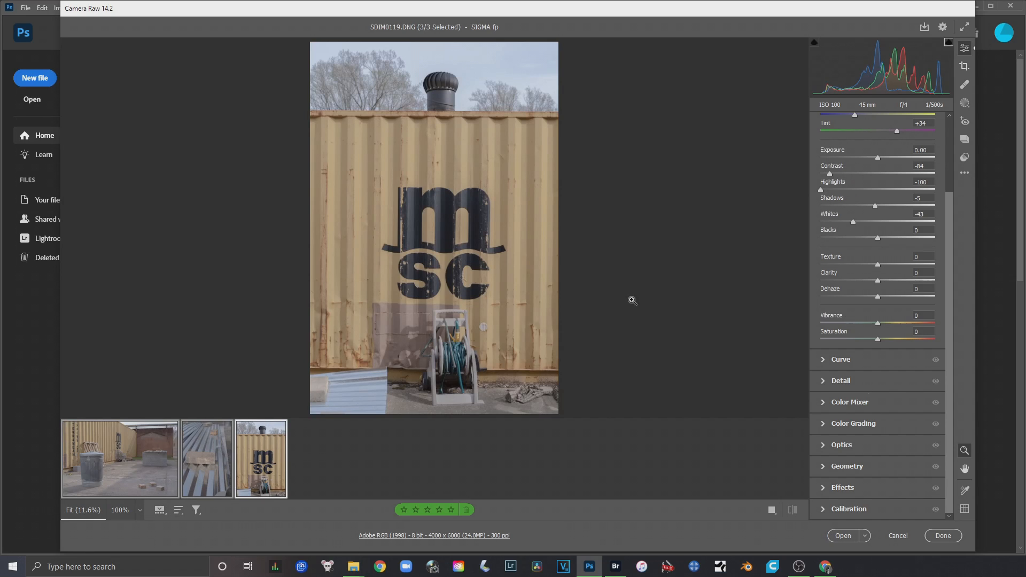
pyautogui.click(845, 535)
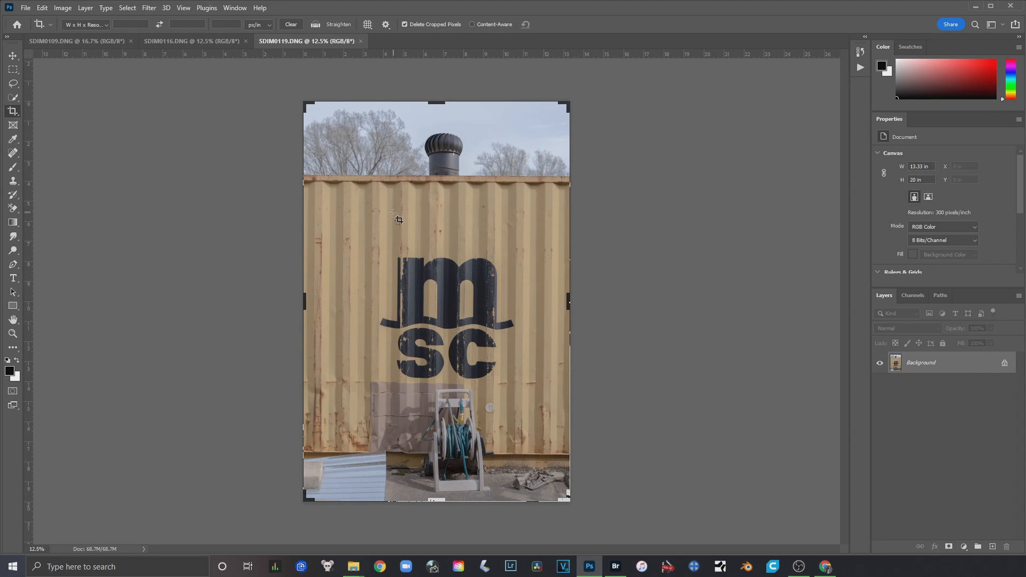
# Review the opened photos SDIM0109.DNG, SDIM0116.DNG and SDIM0119.DNG, ending on SDIM0119.DNG
pyautogui.click(69, 42)
pyautogui.click(184, 41)
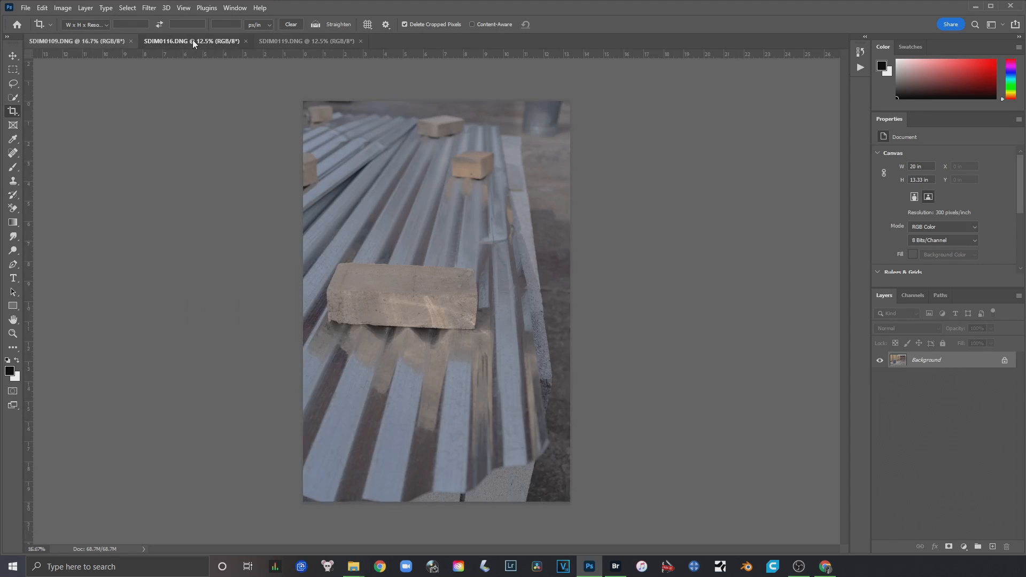
pyautogui.click(300, 41)
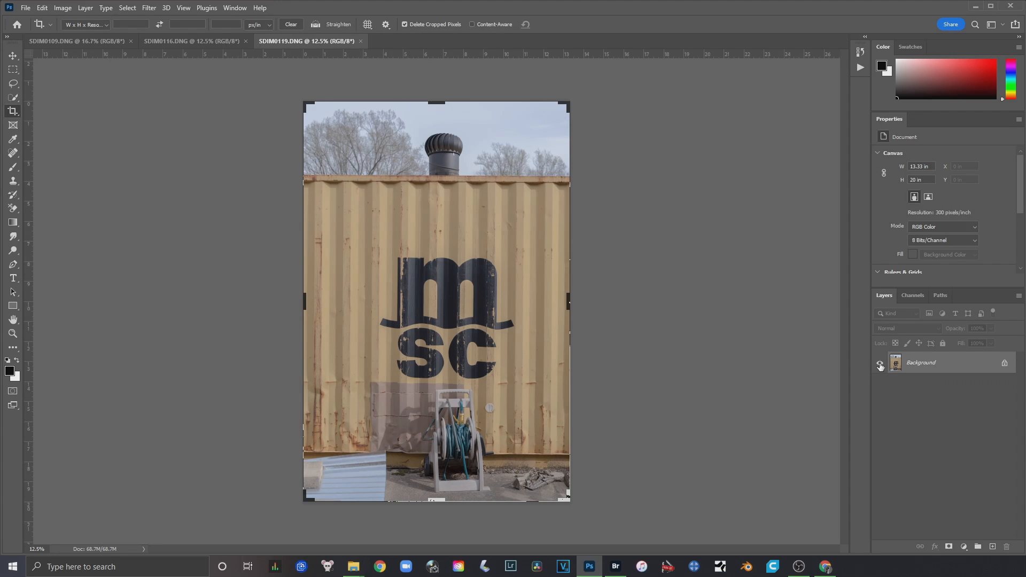
pyautogui.click(191, 41)
pyautogui.click(290, 38)
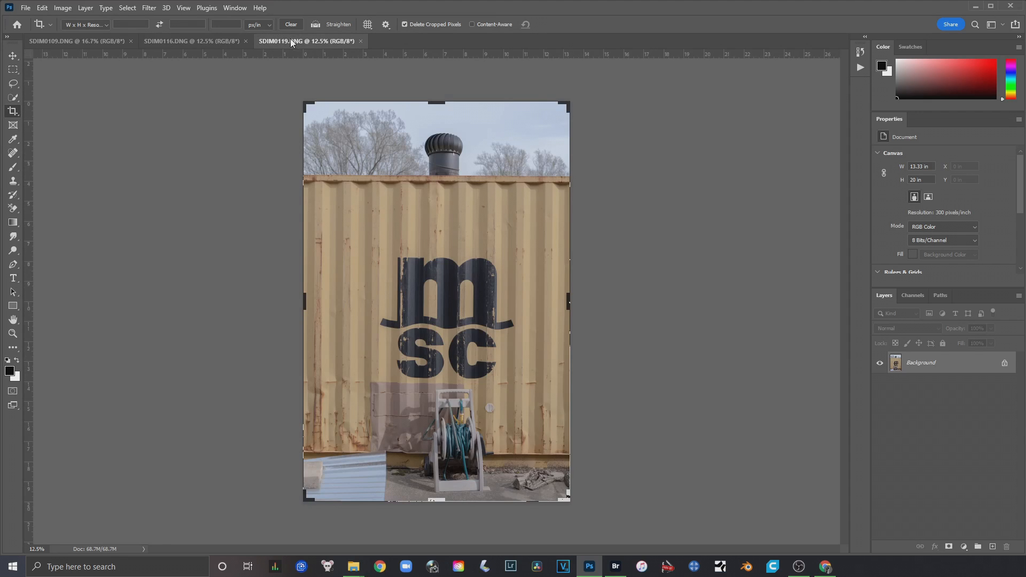
# Convert the locked background of SDIM0119.DNG into an editable layer named Layer 0 and switch its visibility off and on
pyautogui.doubleClick(969, 366)
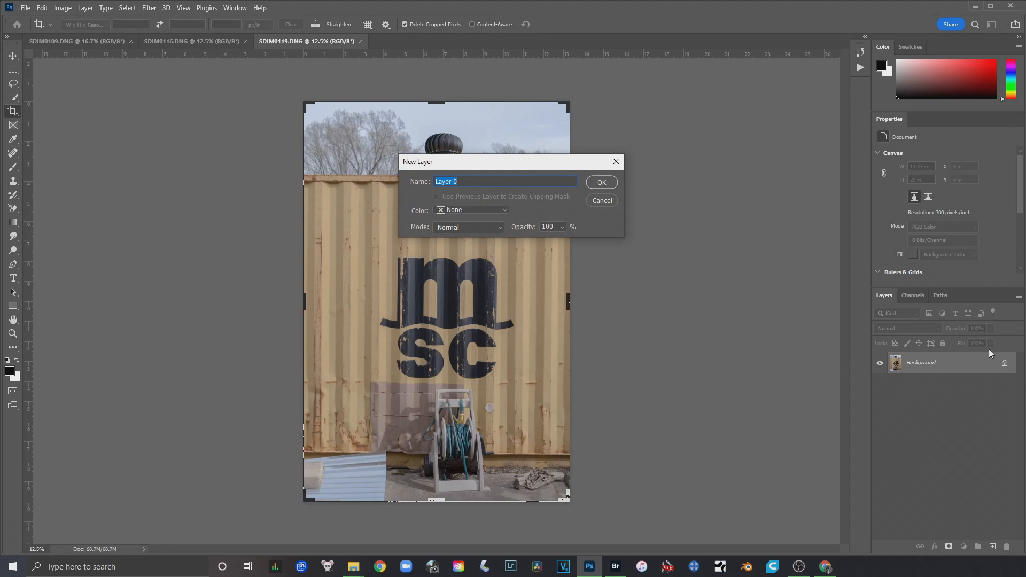
pyautogui.click(613, 183)
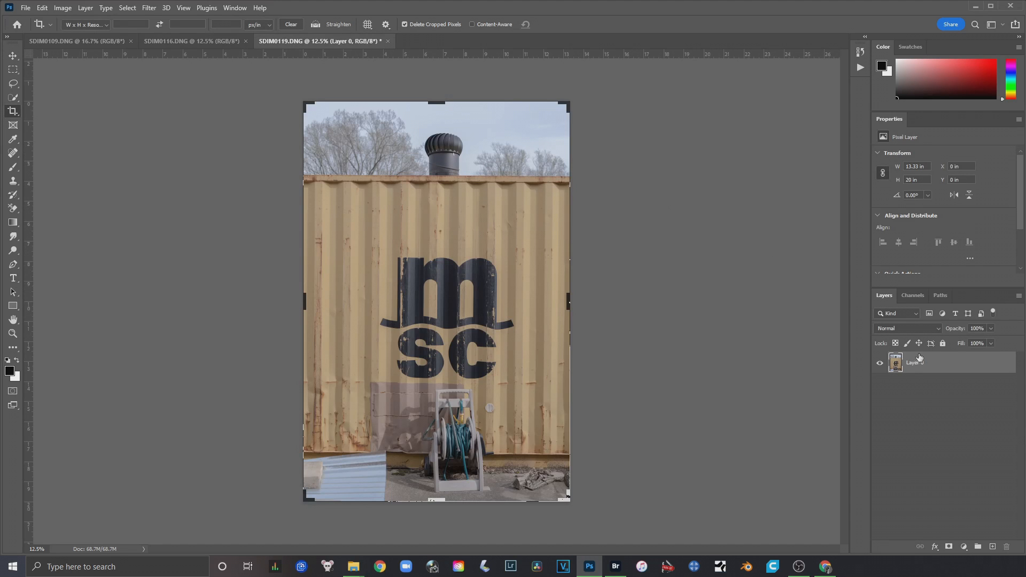
pyautogui.click(881, 365)
pyautogui.click(881, 366)
pyautogui.click(881, 367)
pyautogui.click(881, 367)
# Glance at the other two photos, return to SDIM0119.DNG and add a Levels adjustment layer above Layer 0
pyautogui.click(175, 41)
pyautogui.click(55, 41)
pyautogui.click(288, 41)
pyautogui.click(87, 8)
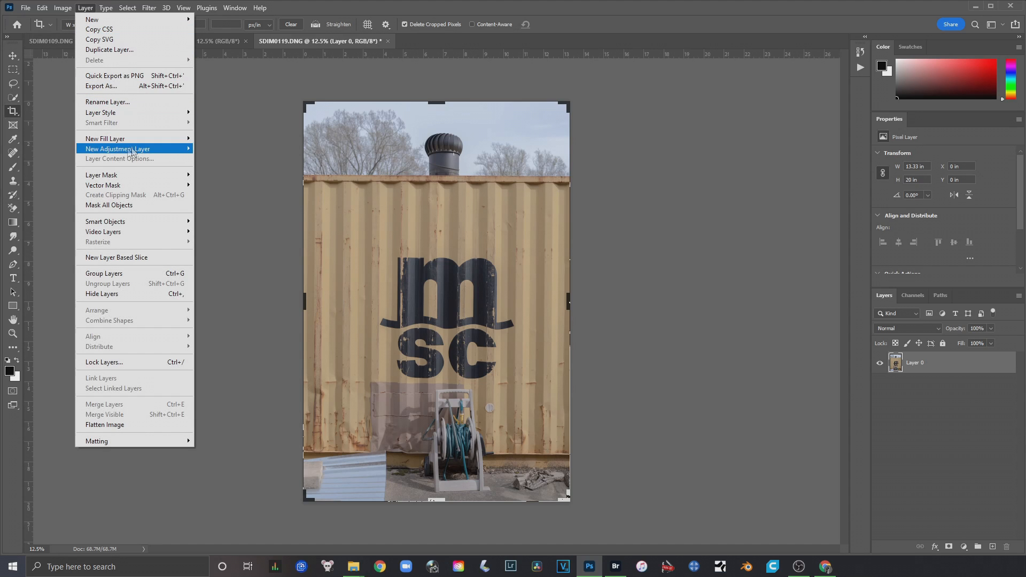
pyautogui.moveTo(153, 148)
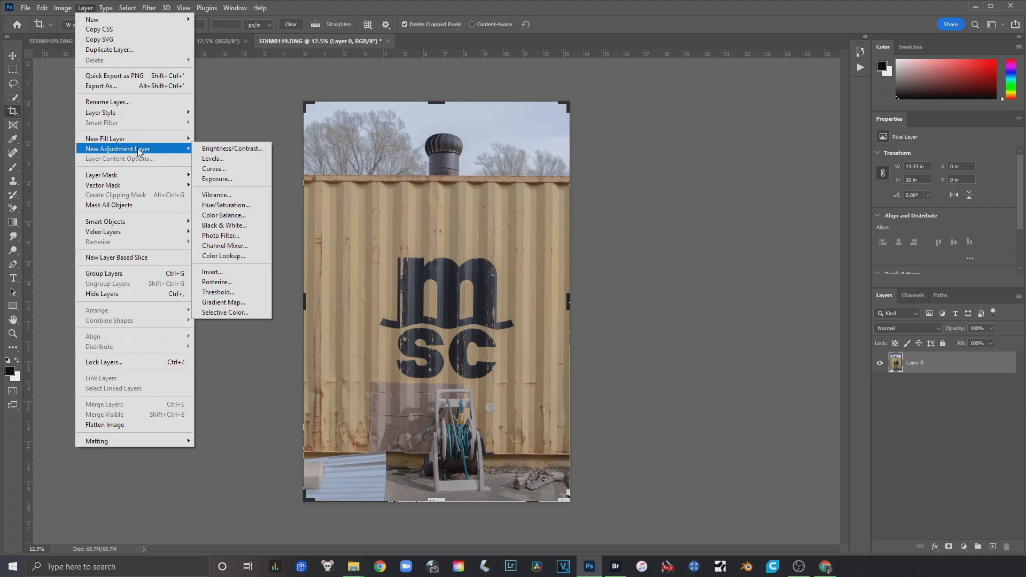
pyautogui.click(211, 159)
pyautogui.click(592, 184)
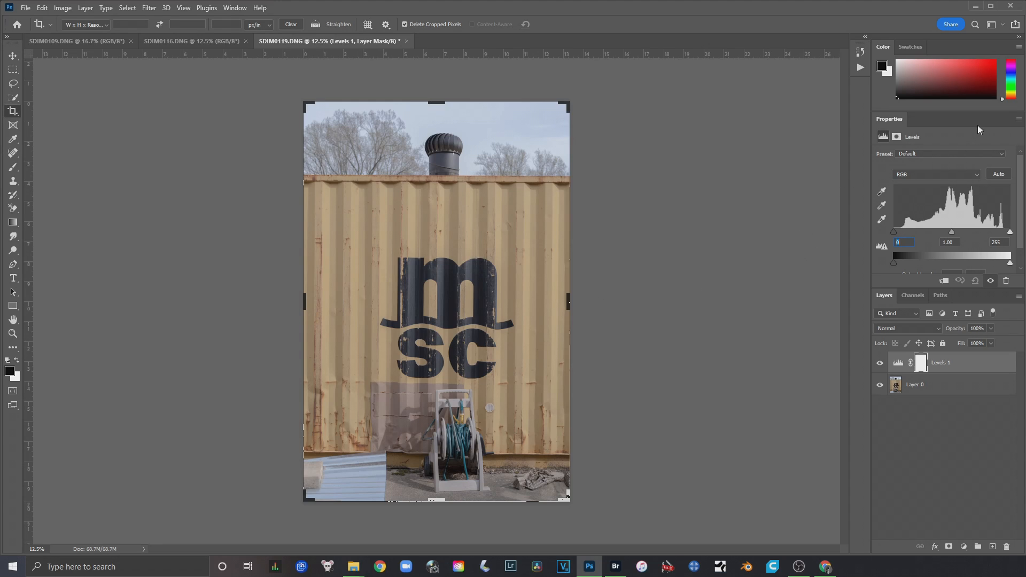
# Detach the Levels properties into a floating window beside the photo and shorten its height
pyautogui.moveTo(928, 121); pyautogui.dragTo(918, 289)
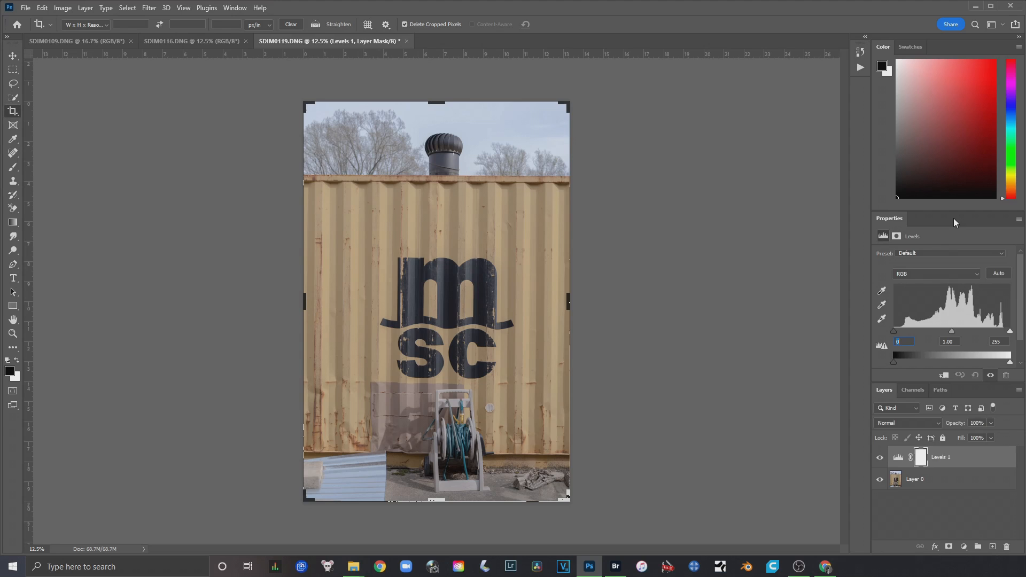
pyautogui.moveTo(958, 221); pyautogui.dragTo(711, 166)
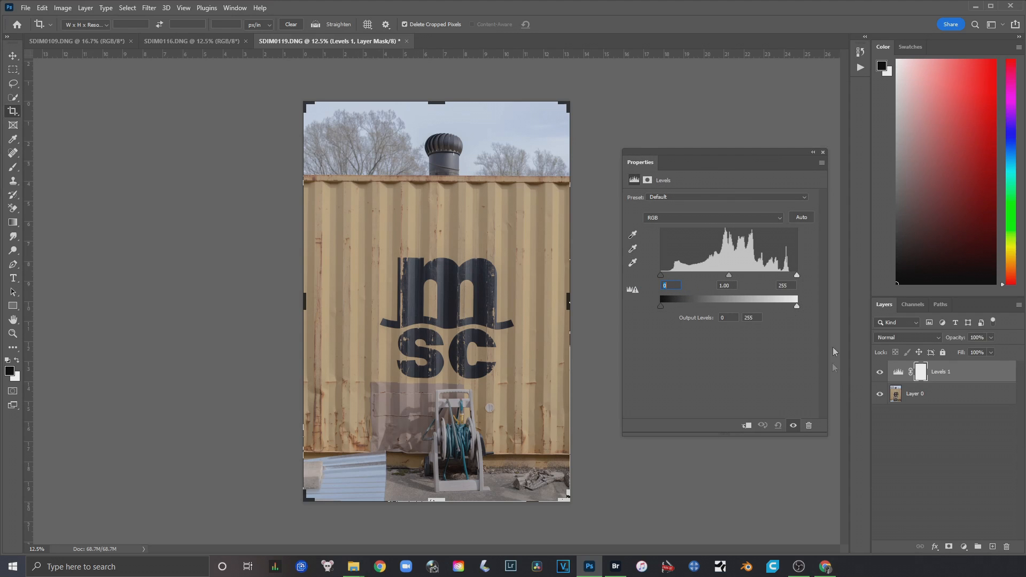
pyautogui.moveTo(725, 437); pyautogui.dragTo(705, 345)
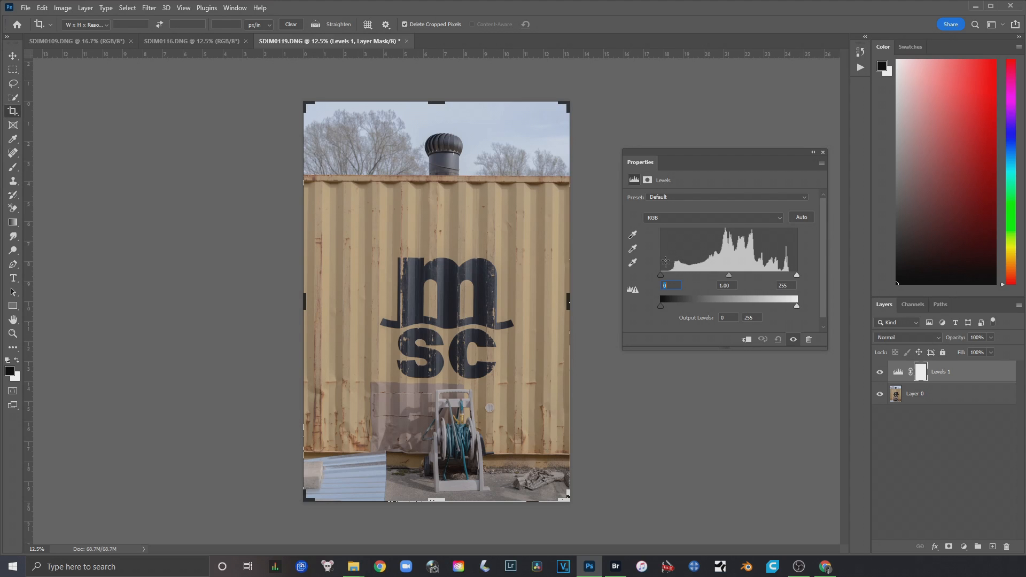
# Try the Levels black input at 35 and at 180, and return it to 0
pyautogui.moveTo(660, 275); pyautogui.dragTo(678, 275)
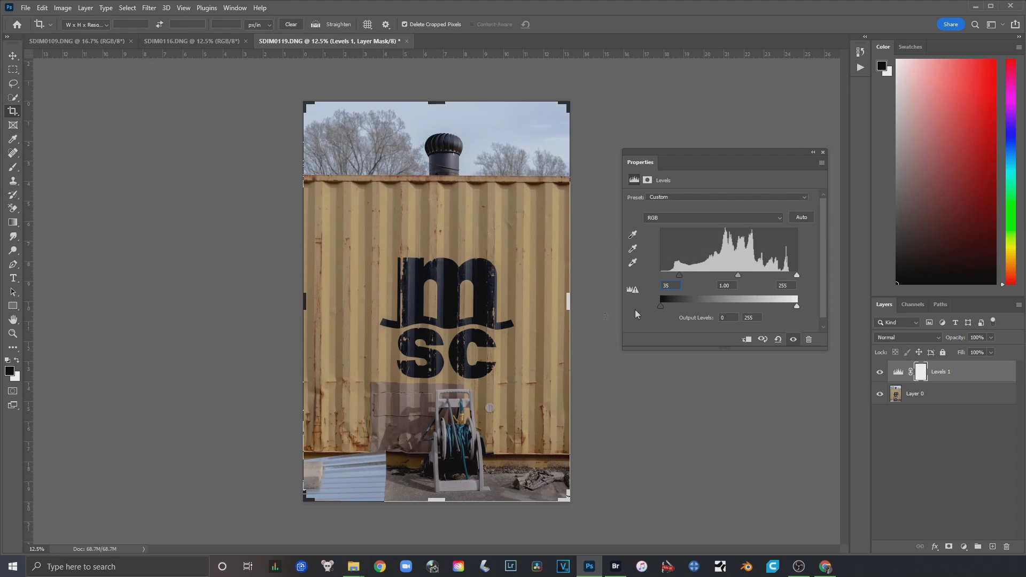
pyautogui.moveTo(679, 273); pyautogui.dragTo(642, 280)
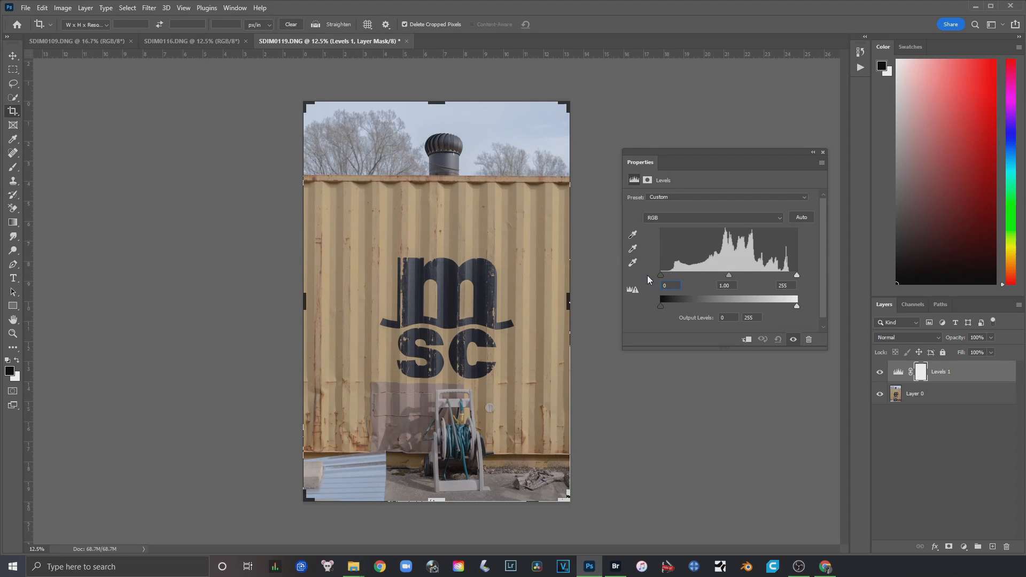
pyautogui.moveTo(661, 275); pyautogui.dragTo(757, 275)
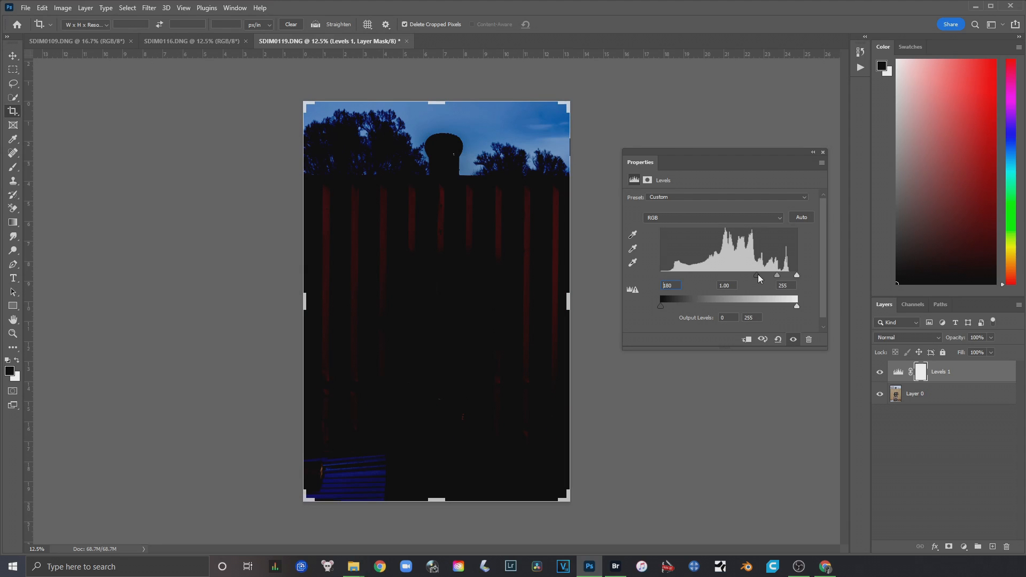
pyautogui.write('0')
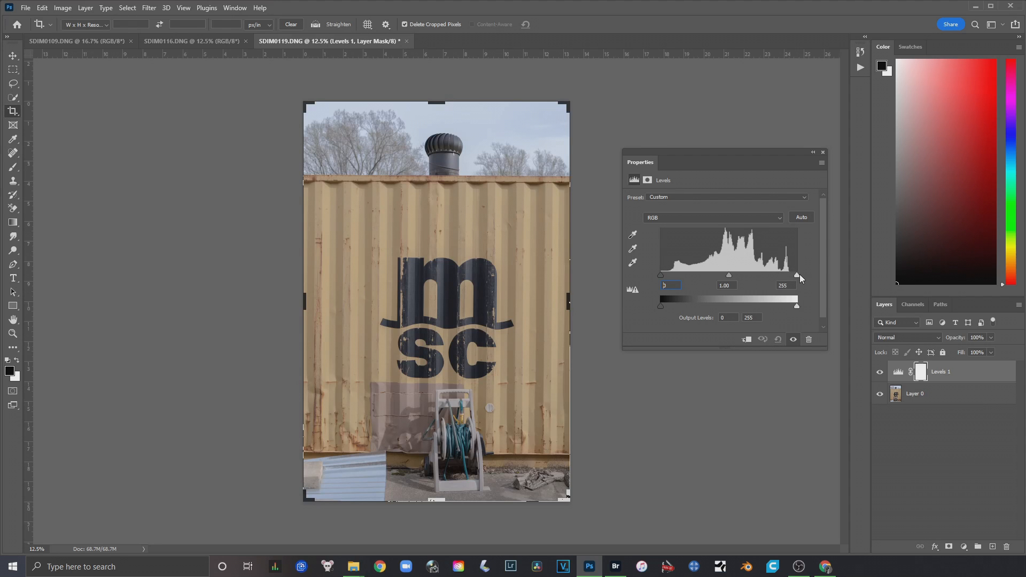
# Try the Levels white input at 136 and at 246, and return it to 255 with the black input at 0
pyautogui.moveTo(796, 275); pyautogui.dragTo(733, 267)
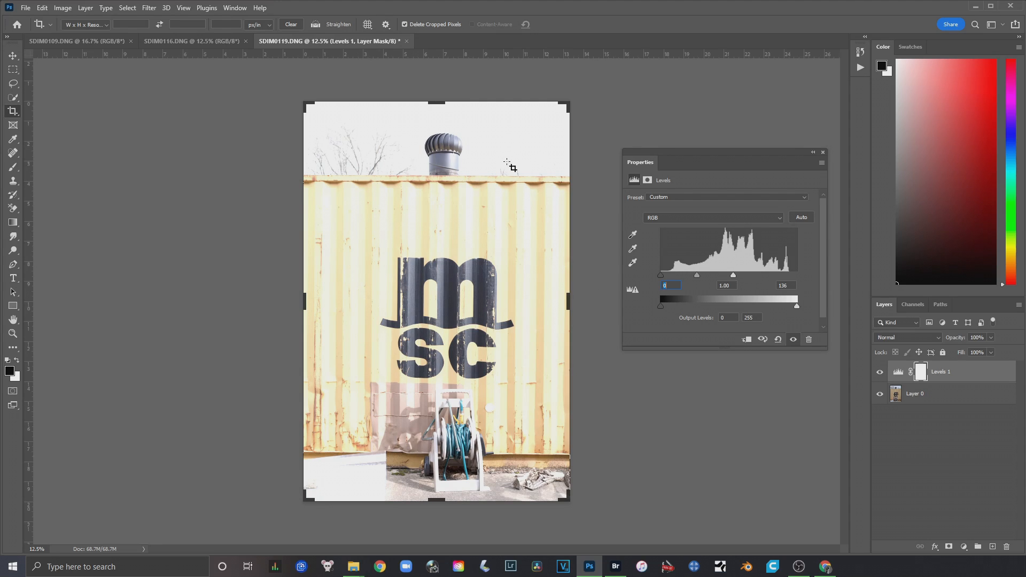
pyautogui.moveTo(732, 276); pyautogui.dragTo(803, 276)
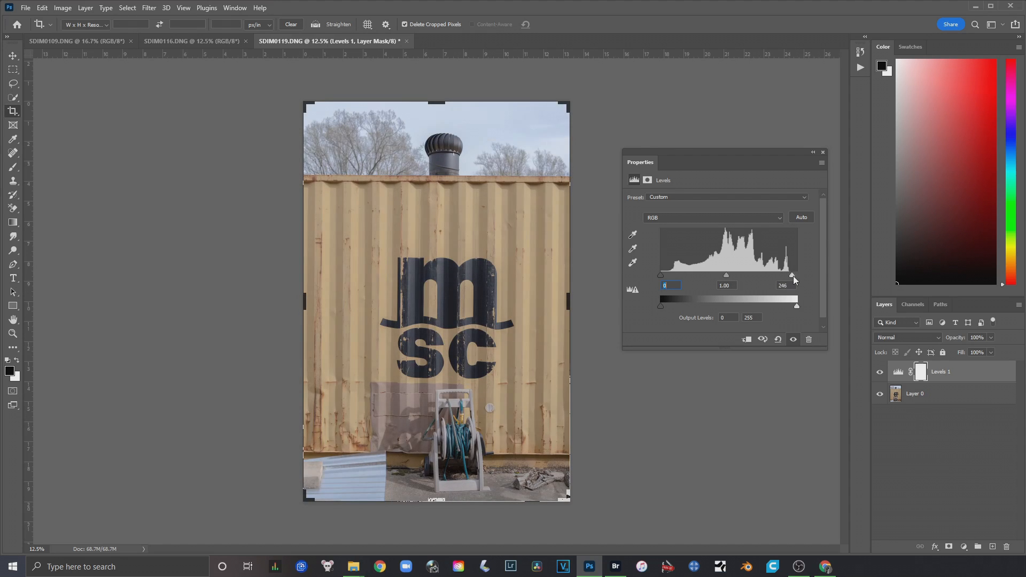
pyautogui.moveTo(660, 274); pyautogui.dragTo(639, 280)
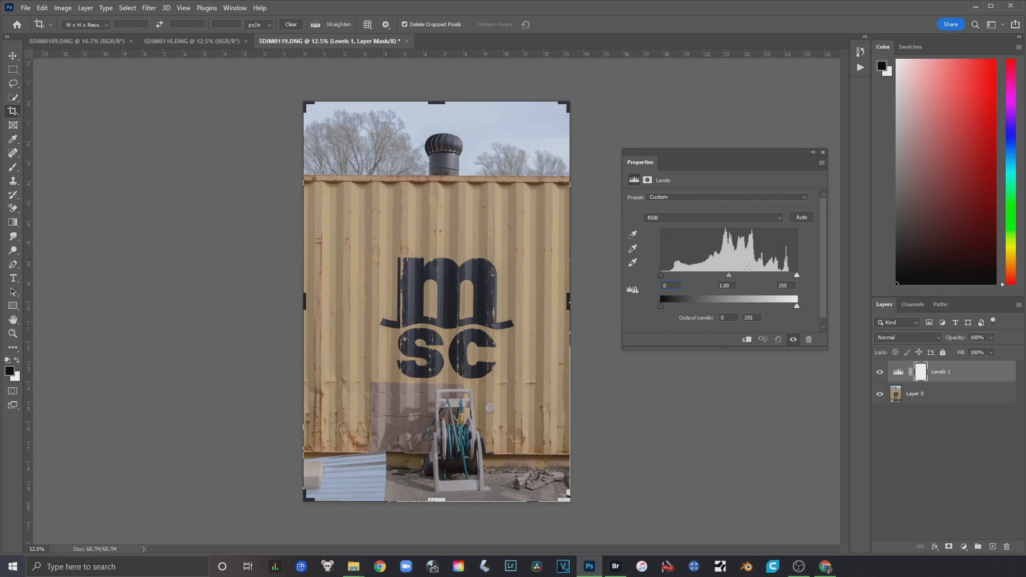
pyautogui.moveTo(661, 275)
pyautogui.mouseDown()
pyautogui.moveTo(674, 277)
pyautogui.moveTo(646, 274)
pyautogui.mouseUp()
# Test a Levels midtone of 0.08, and settle on a midtone of 0.78 with the white input at 242
pyautogui.moveTo(728, 274)
pyautogui.mouseDown()
pyautogui.moveTo(748, 275)
pyautogui.moveTo(717, 284)
pyautogui.moveTo(753, 278)
pyautogui.moveTo(729, 277)
pyautogui.mouseUp()
pyautogui.moveTo(729, 274); pyautogui.dragTo(789, 275)
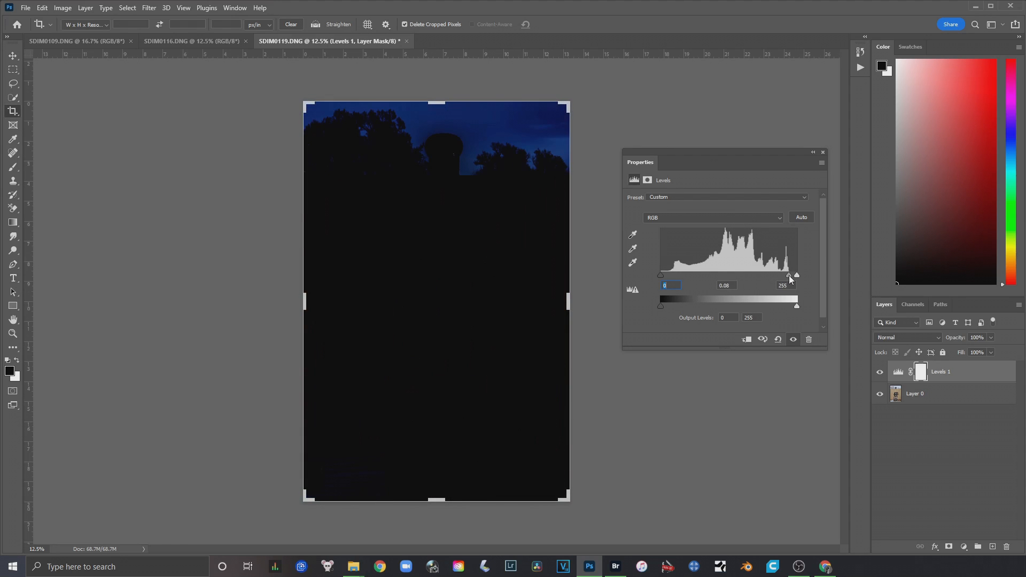
pyautogui.moveTo(798, 275)
pyautogui.mouseDown()
pyautogui.moveTo(754, 275)
pyautogui.moveTo(791, 278)
pyautogui.moveTo(782, 279)
pyautogui.mouseUp()
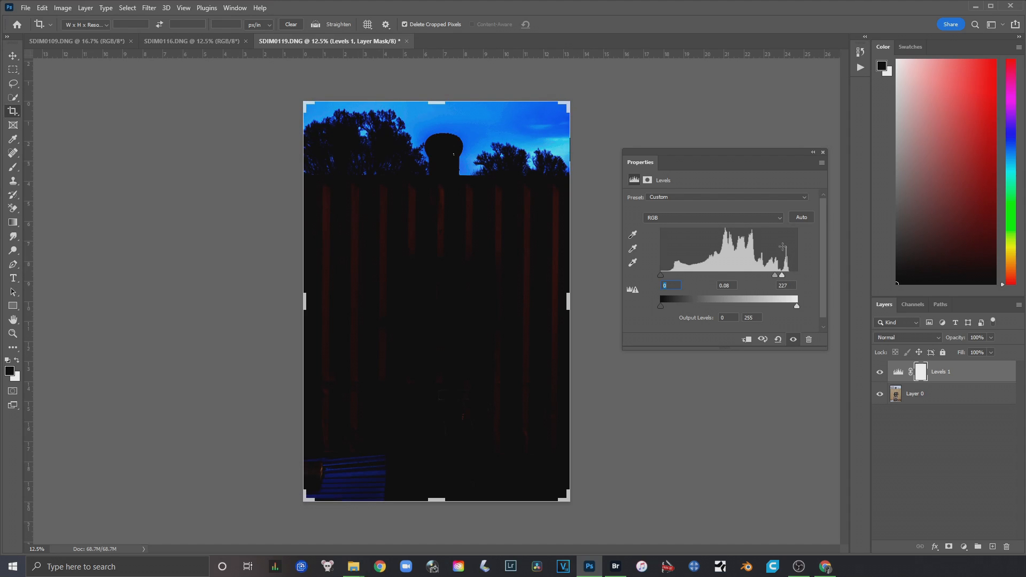
pyautogui.moveTo(775, 275); pyautogui.dragTo(731, 277)
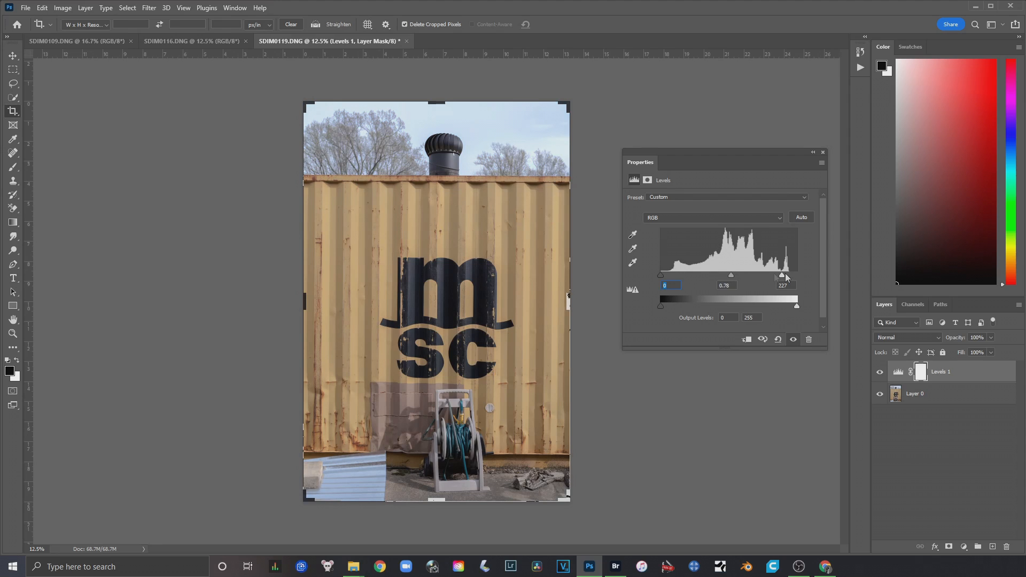
pyautogui.moveTo(782, 275); pyautogui.dragTo(786, 276)
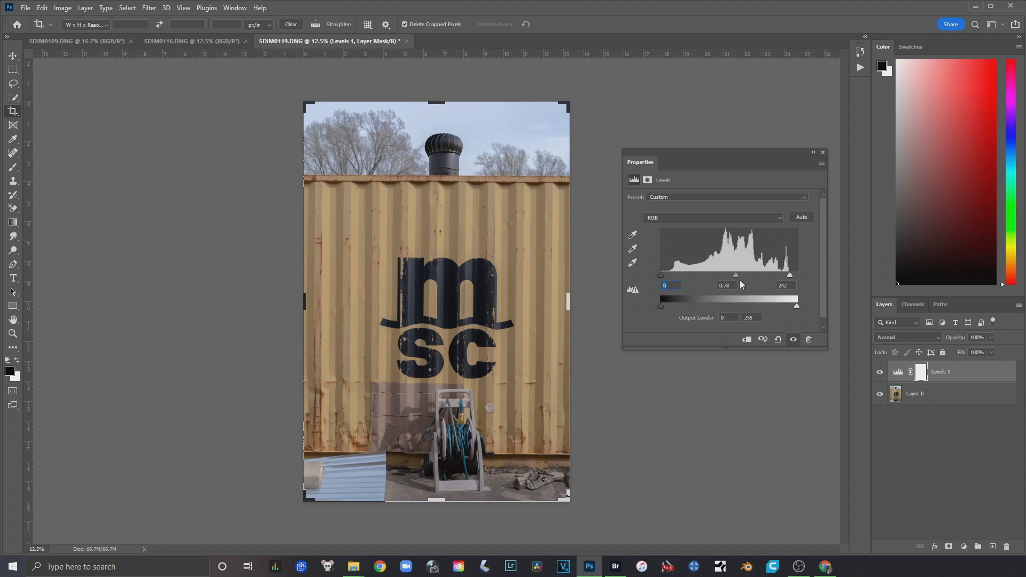
# Try a Levels midtone of 3.74 with the black input at 19, and bring the midtone back to 1.00
pyautogui.moveTo(737, 274); pyautogui.dragTo(672, 283)
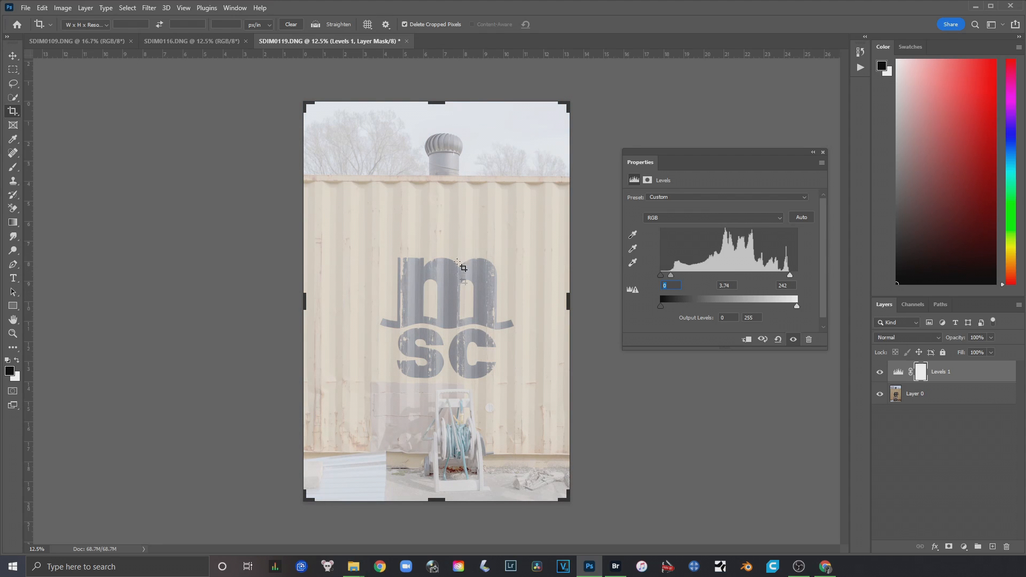
pyautogui.moveTo(661, 276)
pyautogui.mouseDown()
pyautogui.moveTo(686, 274)
pyautogui.moveTo(652, 284)
pyautogui.moveTo(692, 275)
pyautogui.moveTo(661, 281)
pyautogui.moveTo(686, 275)
pyautogui.moveTo(669, 278)
pyautogui.mouseUp()
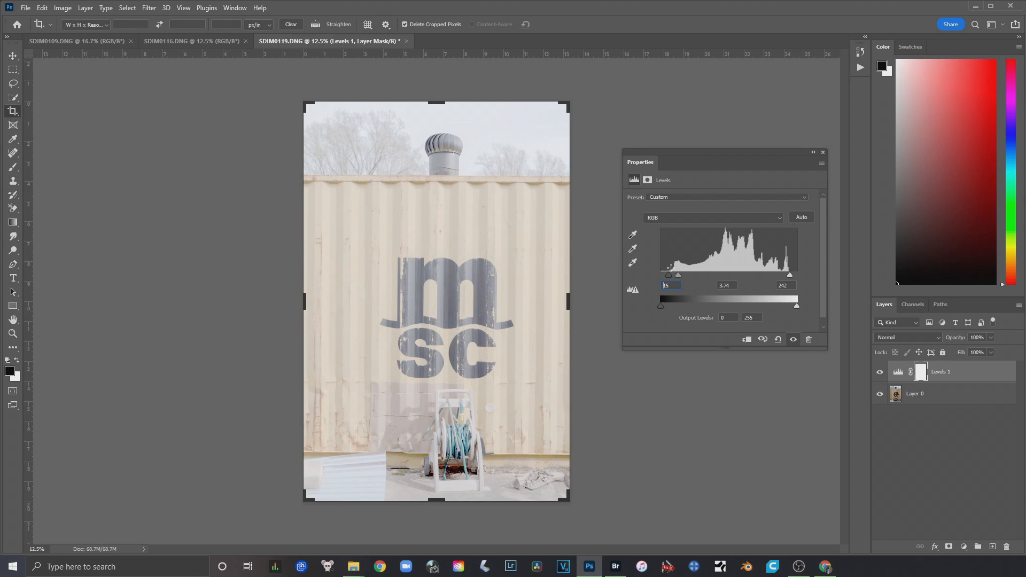
pyautogui.moveTo(670, 279); pyautogui.dragTo(672, 279)
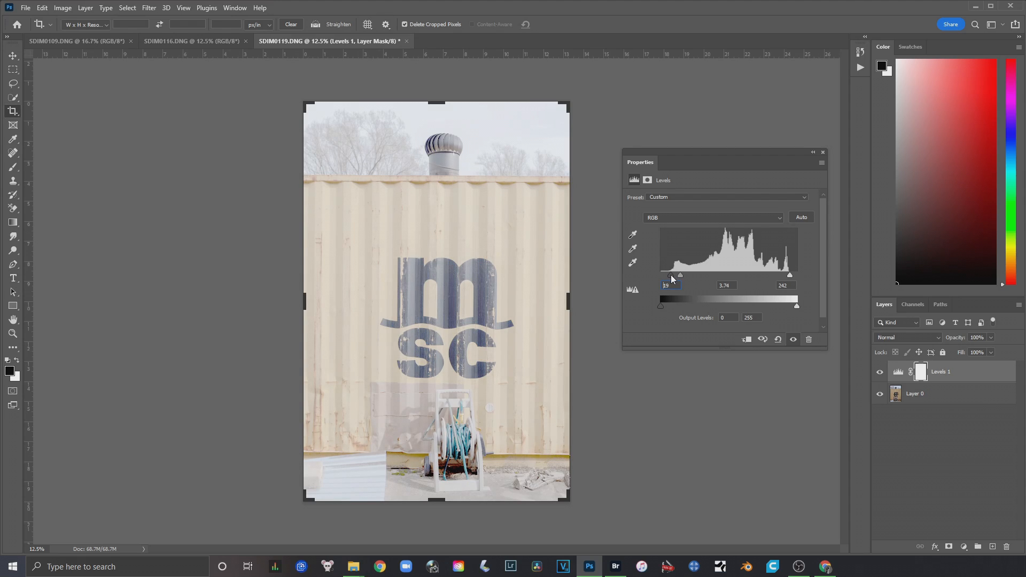
pyautogui.moveTo(682, 275); pyautogui.dragTo(732, 278)
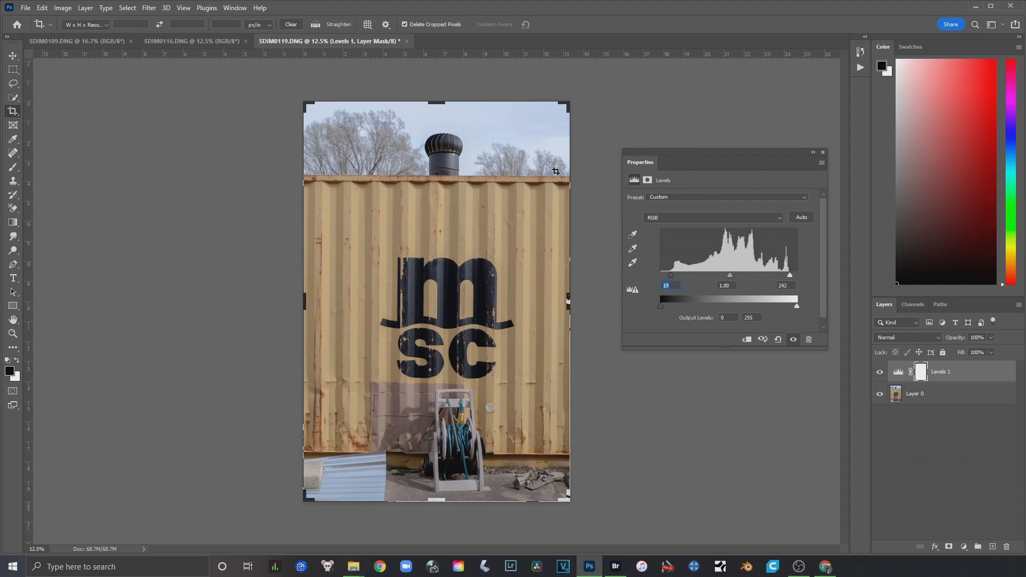
# Fine-tune the Levels black input and set the midtone to 0.81
pyautogui.moveTo(671, 276); pyautogui.dragTo(668, 276)
pyautogui.moveTo(729, 276)
pyautogui.mouseDown()
pyautogui.moveTo(715, 277)
pyautogui.moveTo(736, 276)
pyautogui.mouseUp()
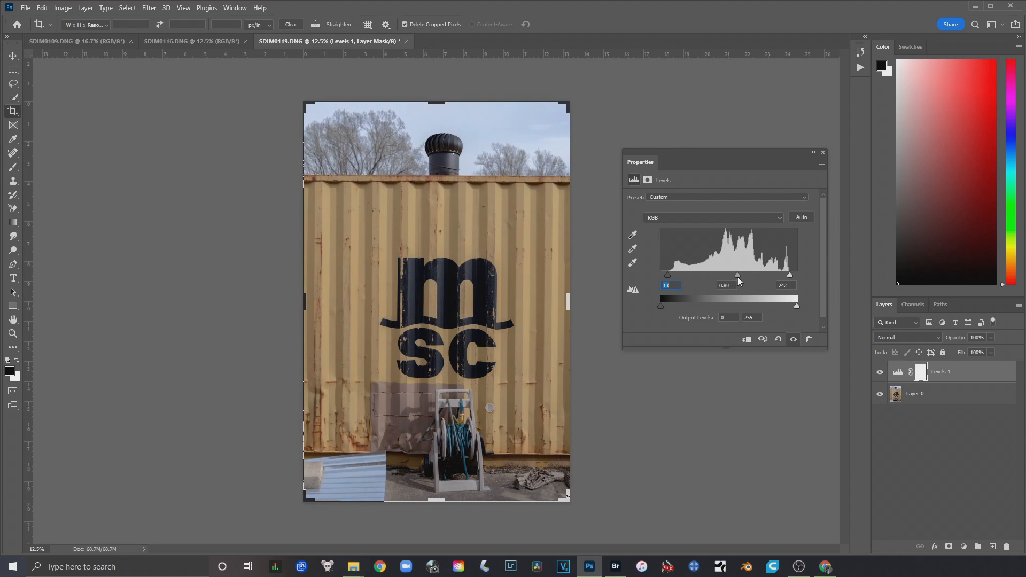
pyautogui.moveTo(737, 277)
pyautogui.mouseDown()
pyautogui.moveTo(705, 276)
pyautogui.moveTo(742, 284)
pyautogui.mouseUp()
pyautogui.moveTo(741, 275)
pyautogui.mouseDown()
pyautogui.moveTo(716, 277)
pyautogui.moveTo(731, 274)
pyautogui.mouseUp()
pyautogui.moveTo(667, 275); pyautogui.dragTo(655, 277)
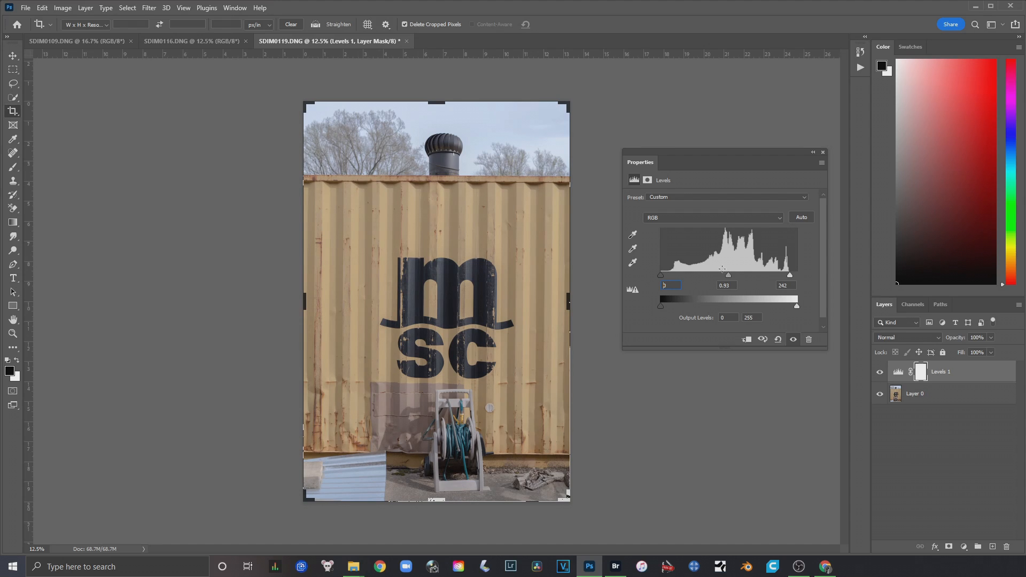
pyautogui.moveTo(730, 276); pyautogui.dragTo(734, 274)
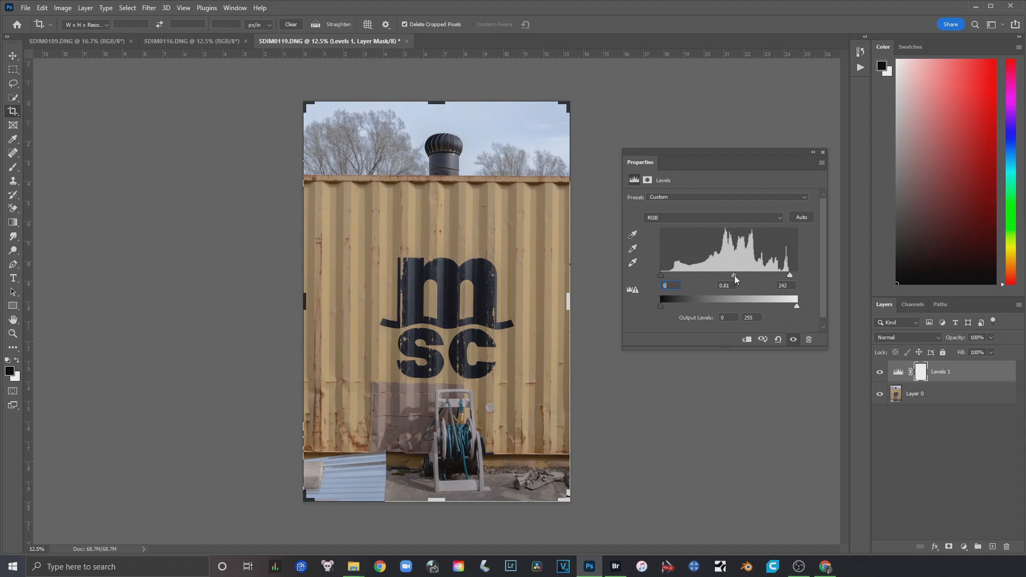
pyautogui.moveTo(662, 278); pyautogui.dragTo(668, 276)
# Toggle the Levels layer's visibility repeatedly to compare the photo before and after, and collapse the floating properties
pyautogui.click(880, 373)
pyautogui.click(880, 373)
pyautogui.click(879, 373)
pyautogui.click(880, 373)
pyautogui.click(879, 373)
pyautogui.click(879, 374)
pyautogui.click(880, 373)
pyautogui.click(880, 373)
pyautogui.click(813, 152)
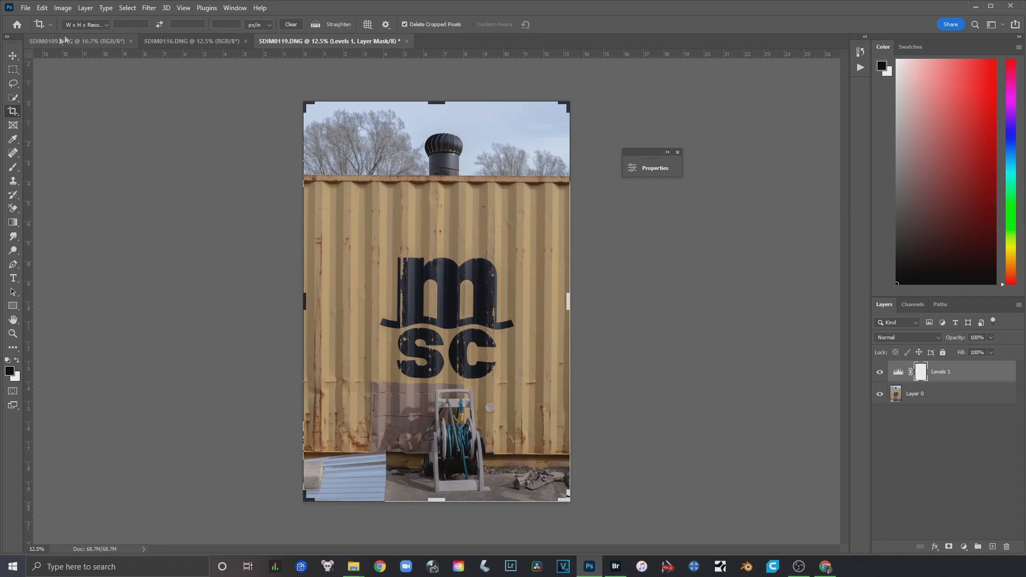
# Add a Color Balance adjustment layer above the Levels layer and place its properties beside the photo
pyautogui.click(86, 8)
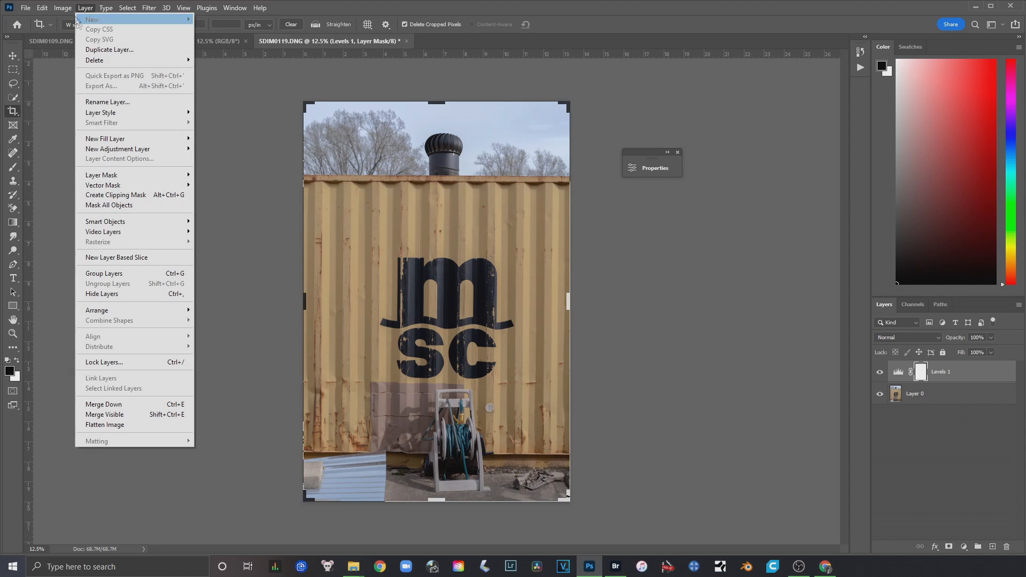
pyautogui.moveTo(153, 150)
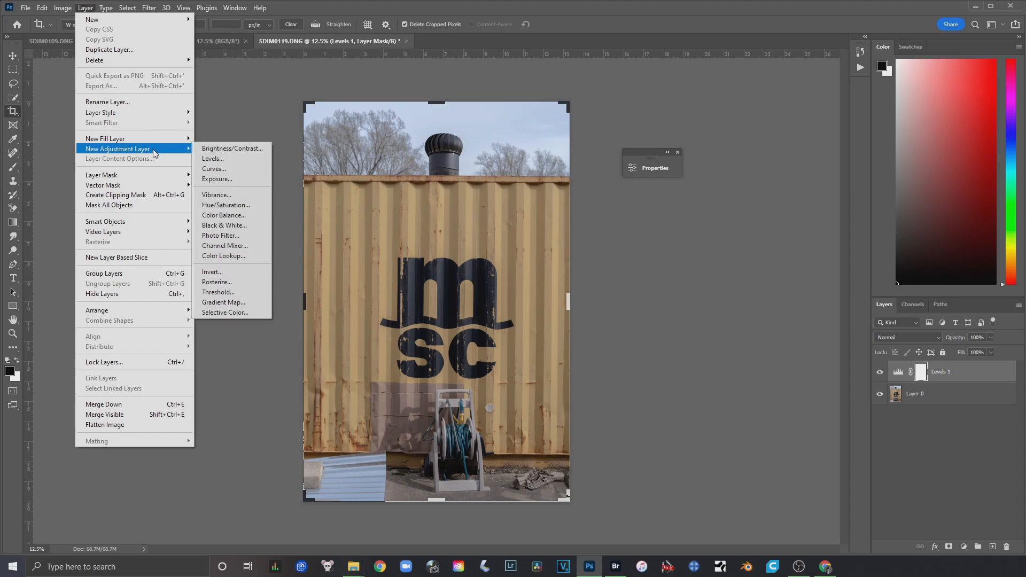
pyautogui.click(247, 221)
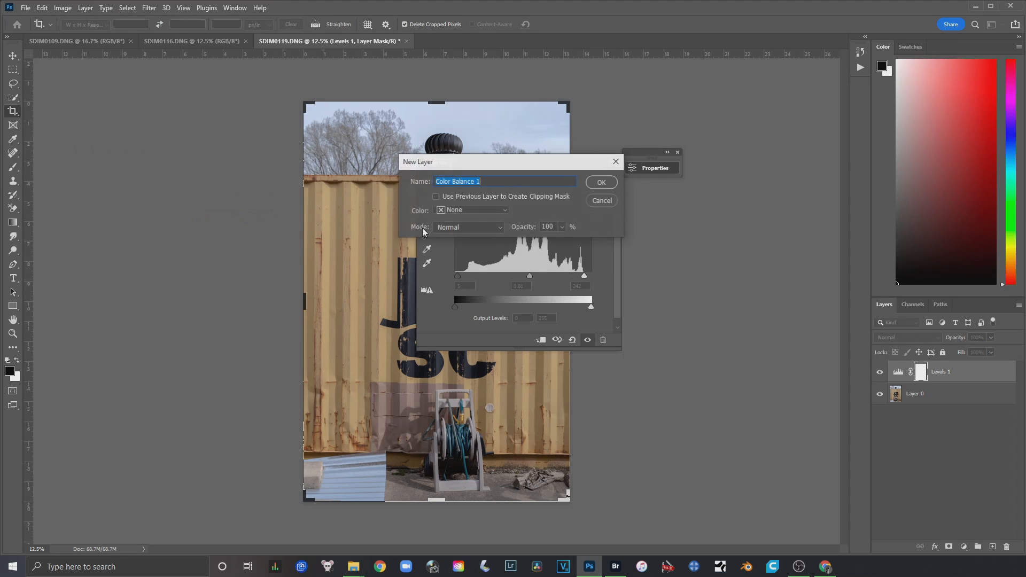
pyautogui.click(599, 182)
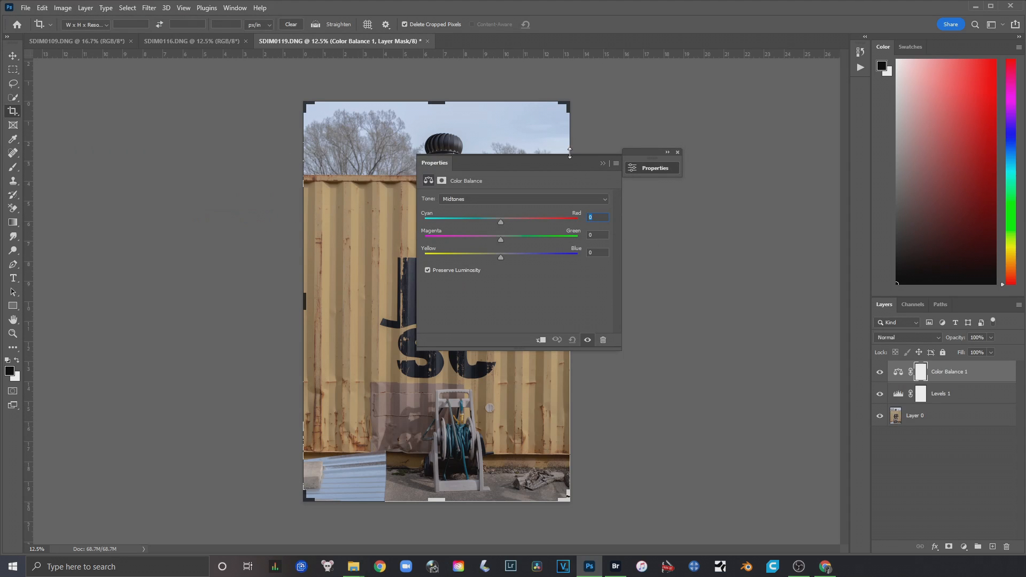
pyautogui.moveTo(761, 137); pyautogui.dragTo(708, 141)
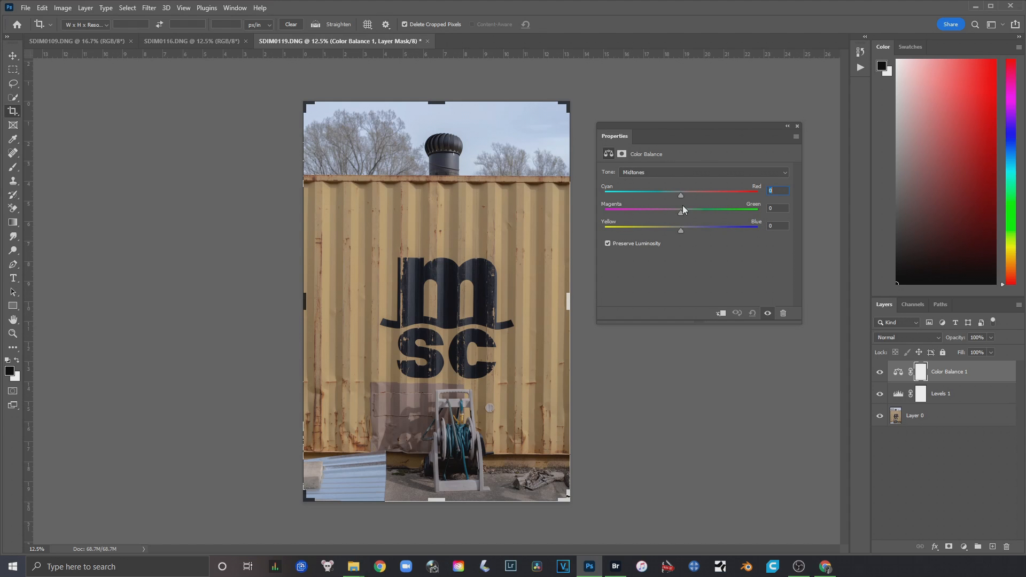
# Try shifting the midtones' Cyan–Red and Magenta–Green balance, and reset the values to 0
pyautogui.moveTo(681, 199)
pyautogui.mouseDown()
pyautogui.moveTo(615, 199)
pyautogui.moveTo(716, 193)
pyautogui.moveTo(604, 198)
pyautogui.moveTo(681, 193)
pyautogui.mouseUp()
pyautogui.moveTo(678, 213)
pyautogui.mouseDown()
pyautogui.moveTo(724, 211)
pyautogui.moveTo(635, 213)
pyautogui.moveTo(678, 213)
pyautogui.moveTo(698, 230)
pyautogui.moveTo(665, 230)
pyautogui.moveTo(705, 226)
pyautogui.moveTo(680, 229)
pyautogui.mouseUp()
pyautogui.write('0')
pyautogui.moveTo(782, 208); pyautogui.dragTo(748, 197)
pyautogui.write('000')
# Go through the Color Balance tone ranges back to Midtones and nudge the Cyan–Red and Magenta–Green balance slightly
pyautogui.click(659, 174)
pyautogui.click(653, 180)
pyautogui.click(652, 175)
pyautogui.click(655, 198)
pyautogui.click(646, 176)
pyautogui.click(651, 188)
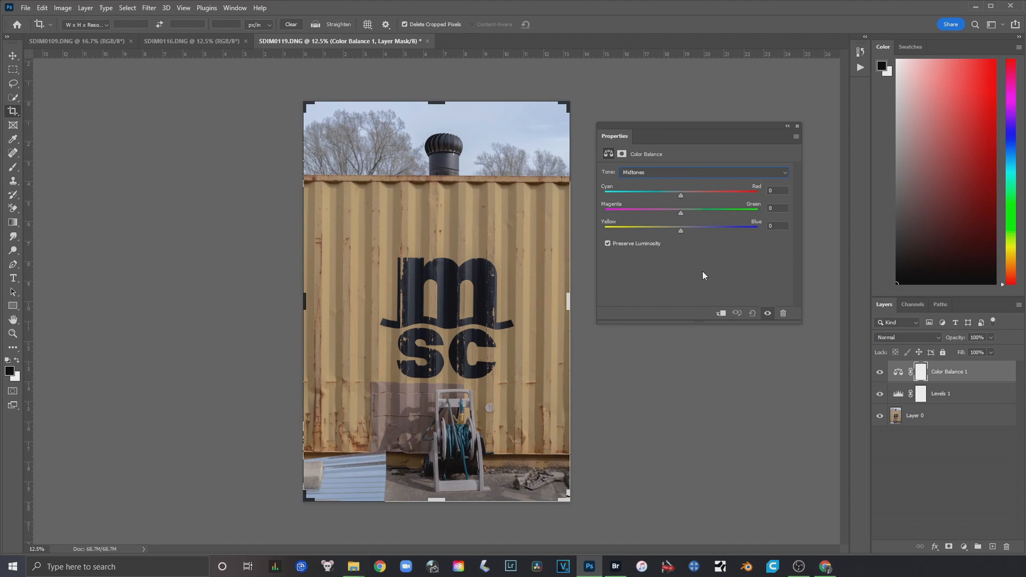
pyautogui.moveTo(680, 195)
pyautogui.mouseDown()
pyautogui.moveTo(753, 200)
pyautogui.moveTo(641, 199)
pyautogui.moveTo(681, 194)
pyautogui.mouseUp()
pyautogui.click(682, 198)
pyautogui.moveTo(681, 194); pyautogui.dragTo(682, 194)
pyautogui.moveTo(681, 213); pyautogui.dragTo(681, 213)
# Set the Color Balance of the Shadows to -1 for Cyan–Red and +1 for Yellow–Blue
pyautogui.click(672, 172)
pyautogui.click(646, 178)
pyautogui.moveTo(681, 194)
pyautogui.mouseDown()
pyautogui.moveTo(701, 195)
pyautogui.moveTo(646, 194)
pyautogui.moveTo(701, 195)
pyautogui.moveTo(683, 201)
pyautogui.mouseUp()
pyautogui.moveTo(683, 196); pyautogui.dragTo(681, 194)
pyautogui.moveTo(681, 229); pyautogui.dragTo(685, 229)
# Toggle the Color Balance layer's visibility to compare the photo with and without the color correction
pyautogui.click(880, 372)
pyautogui.click(880, 372)
pyautogui.click(880, 373)
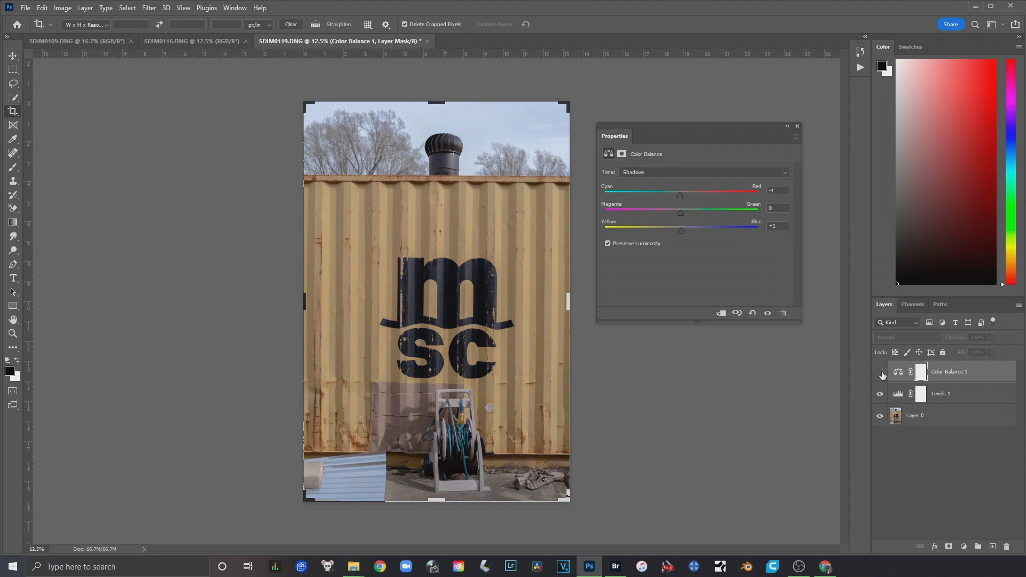
# Turn the Color Balance layer back on and try the Highlights' Yellow–Blue at -28, easing it and Cyan–Red back toward 0
pyautogui.click(880, 372)
pyautogui.click(881, 373)
pyautogui.click(881, 373)
pyautogui.click(681, 173)
pyautogui.click(687, 195)
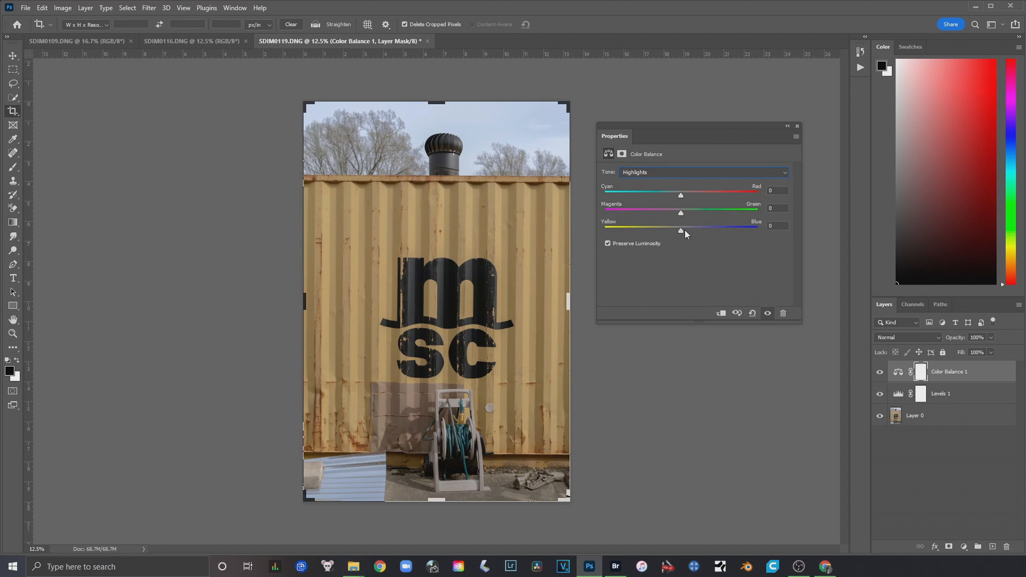
pyautogui.moveTo(681, 230); pyautogui.dragTo(660, 233)
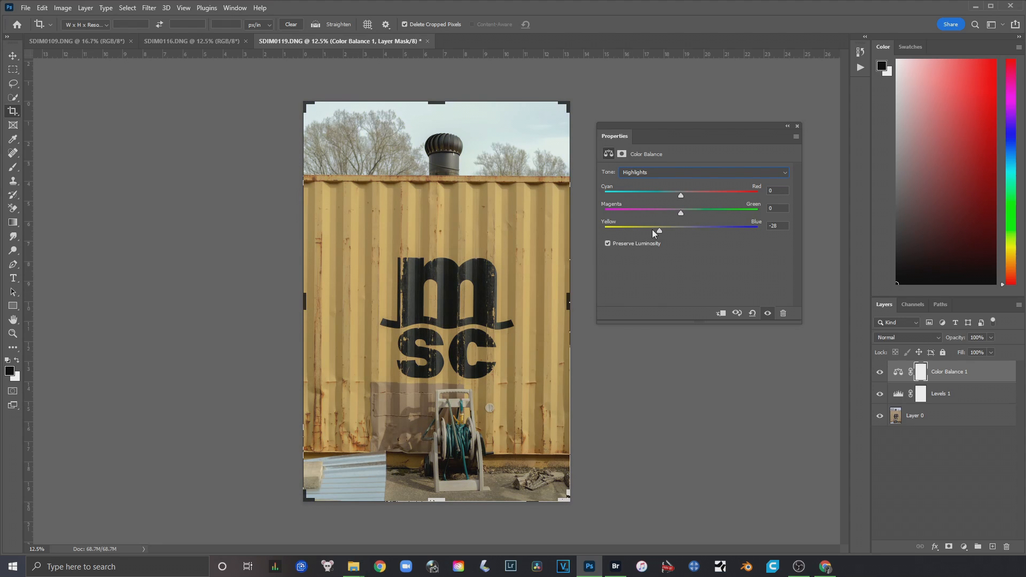
pyautogui.moveTo(659, 231); pyautogui.dragTo(681, 232)
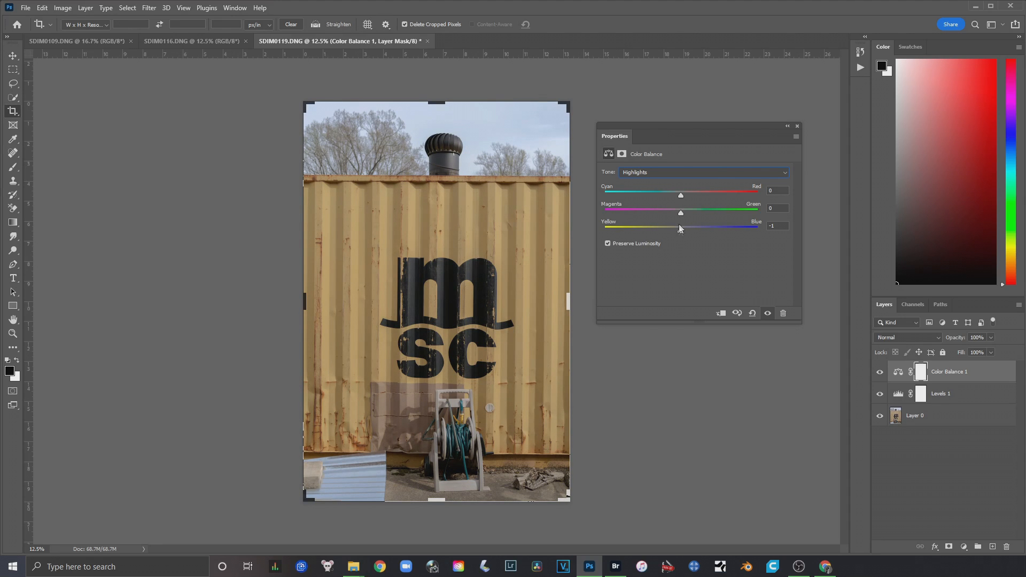
pyautogui.moveTo(679, 231); pyautogui.dragTo(679, 231)
pyautogui.moveTo(683, 196); pyautogui.dragTo(681, 195)
# Compare the photo with and without the Color Balance layer, and close the adjustment's properties
pyautogui.click(880, 373)
pyautogui.click(879, 374)
pyautogui.click(879, 374)
pyautogui.click(878, 374)
pyautogui.click(879, 374)
pyautogui.click(879, 374)
pyautogui.click(879, 374)
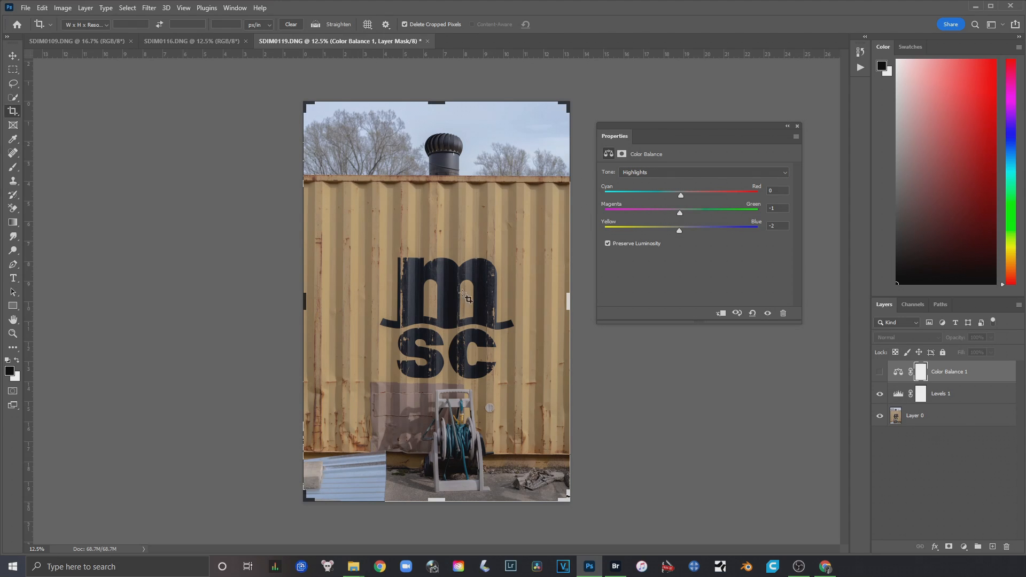
pyautogui.click(879, 373)
pyautogui.click(787, 126)
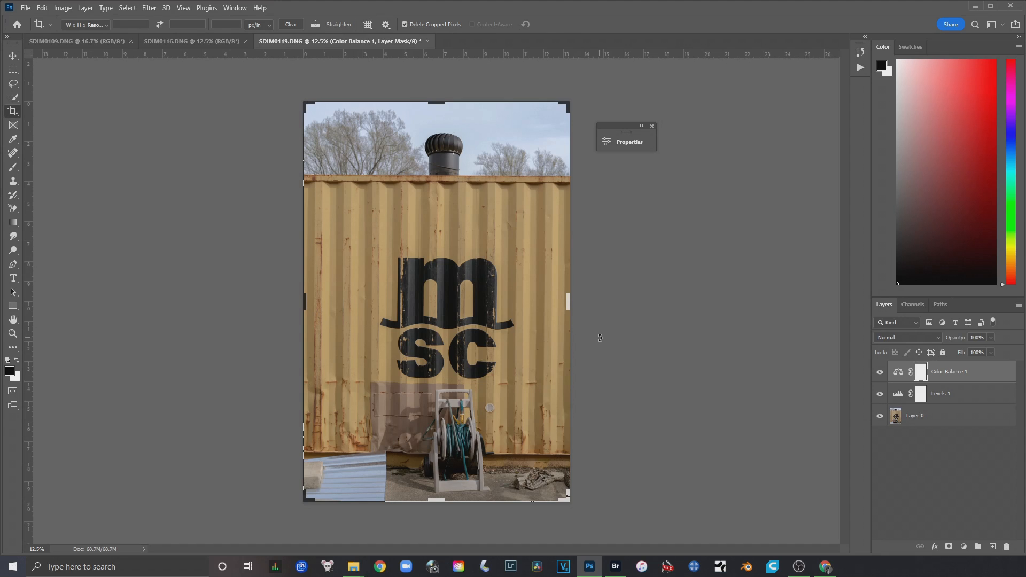
pyautogui.scroll(1, 600, 338)
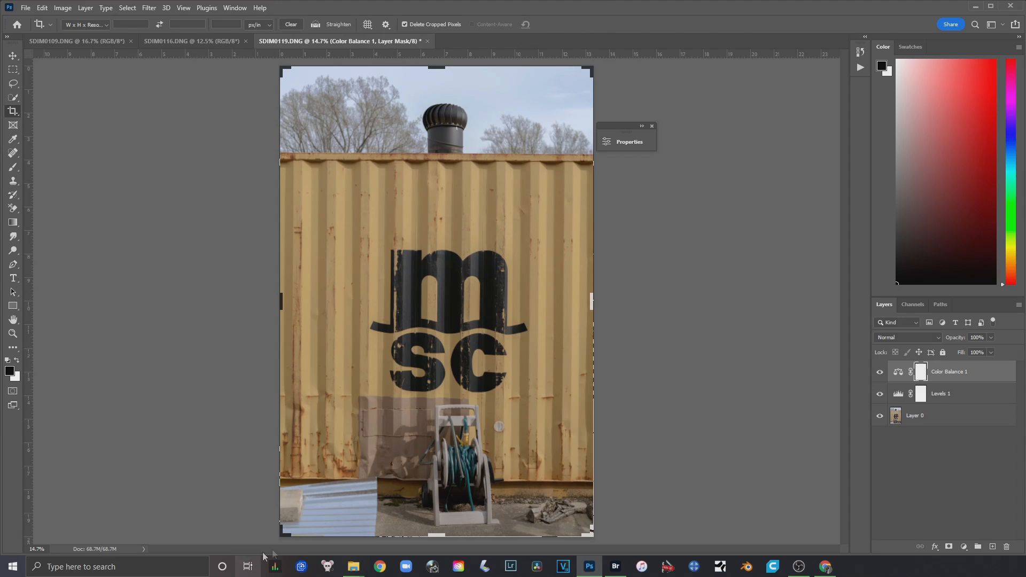
pyautogui.click(652, 126)
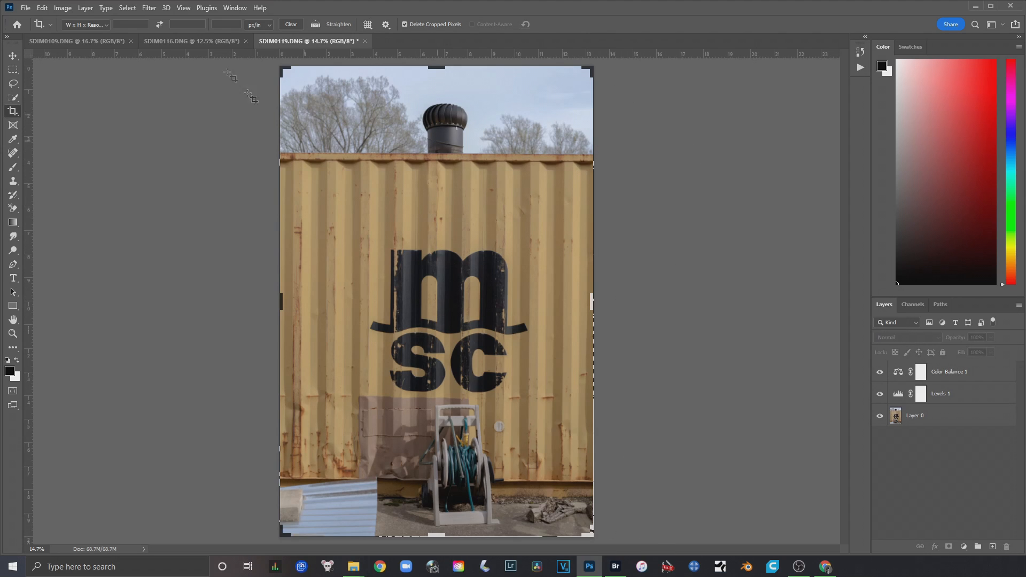
# Add a Hue/Saturation adjustment layer above Color Balance and raise the Master saturation to +14
pyautogui.click(85, 7)
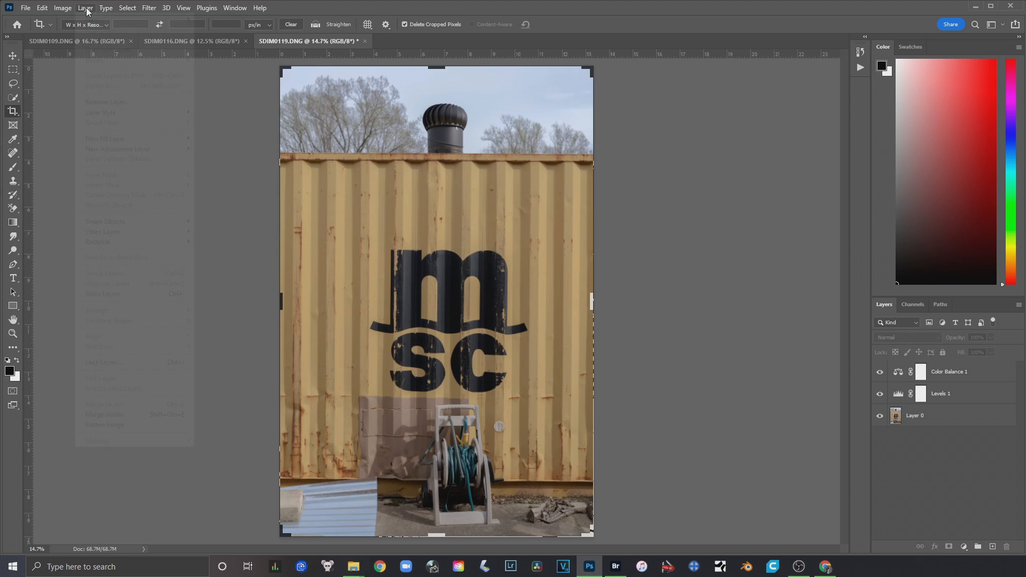
pyautogui.moveTo(152, 149)
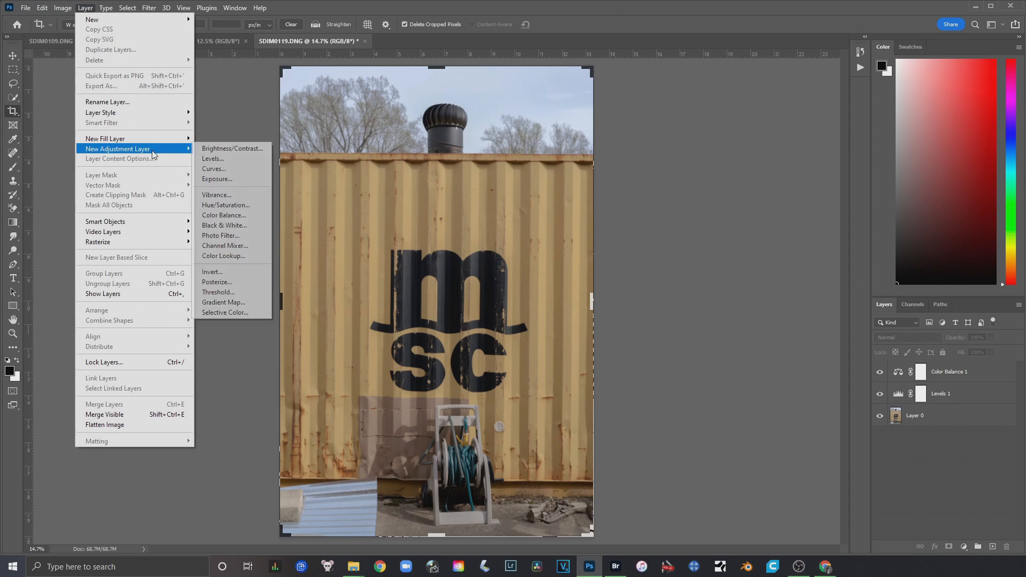
pyautogui.click(249, 208)
pyautogui.click(607, 186)
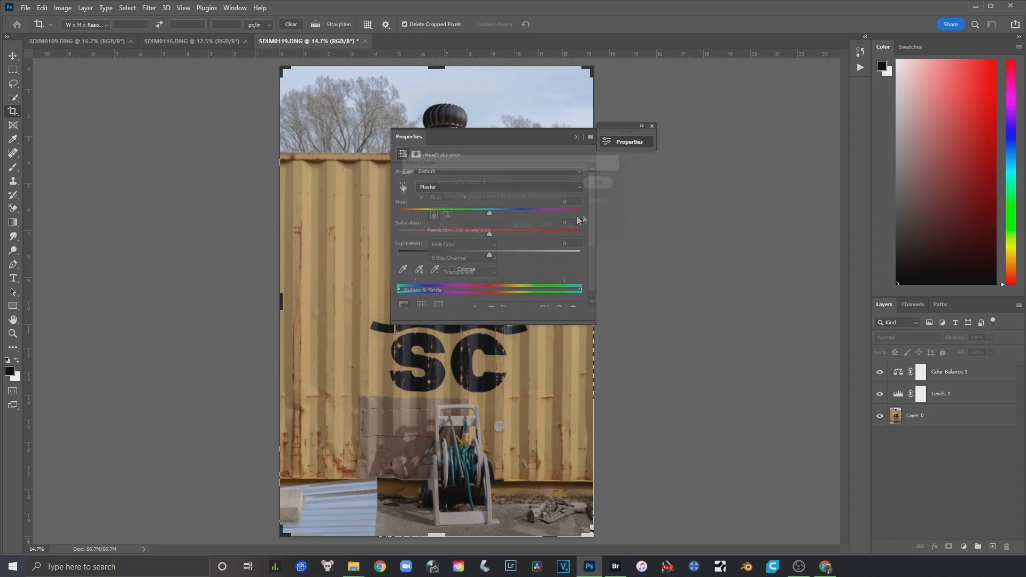
pyautogui.moveTo(508, 138); pyautogui.dragTo(773, 121)
pyautogui.moveTo(756, 217); pyautogui.dragTo(746, 218)
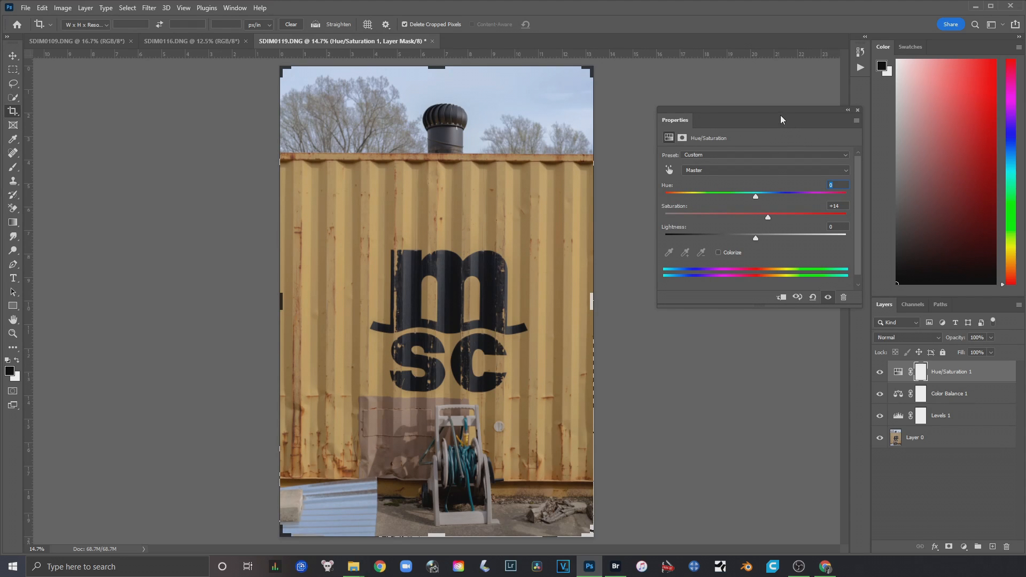
# Try the Master saturation at -100, and bring it back to a subtle level around +12 while comparing the effect
pyautogui.moveTo(780, 115); pyautogui.dragTo(765, 64)
pyautogui.moveTo(753, 168); pyautogui.dragTo(624, 171)
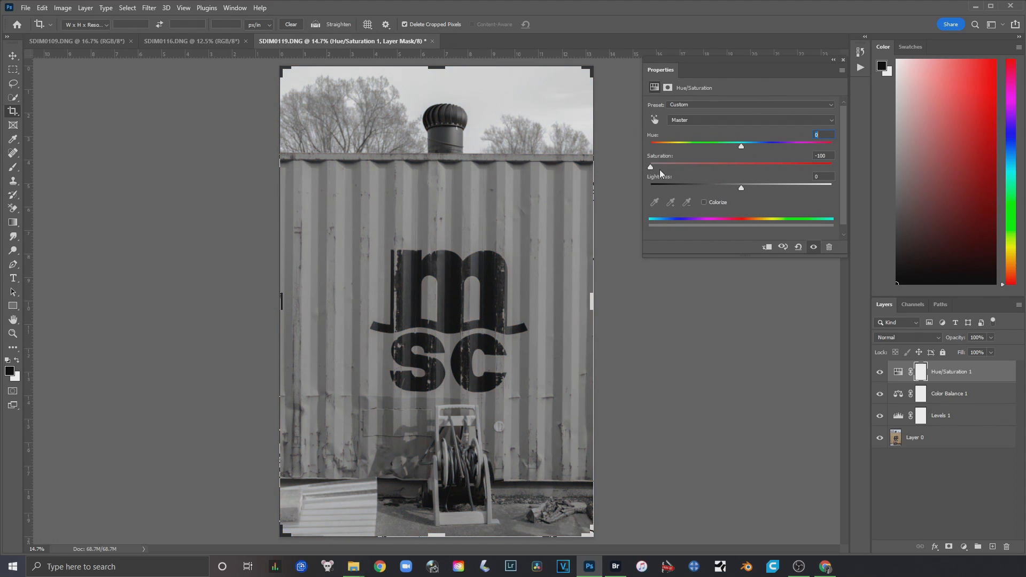
pyautogui.moveTo(649, 167); pyautogui.dragTo(751, 169)
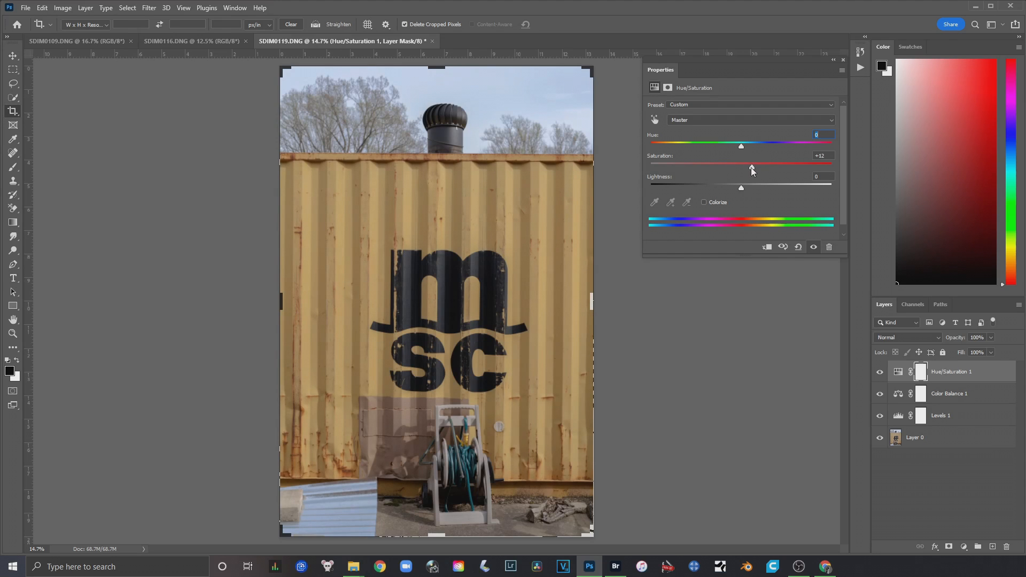
pyautogui.moveTo(753, 168); pyautogui.dragTo(744, 170)
pyautogui.moveTo(757, 168); pyautogui.dragTo(743, 169)
pyautogui.click(880, 373)
pyautogui.moveTo(722, 167); pyautogui.dragTo(742, 169)
# Compare the container photo with the Hue/Saturation, Color Balance and Levels layers hidden and shown, leaving all three visible
pyautogui.click(880, 372)
pyautogui.click(880, 373)
pyautogui.click(832, 60)
pyautogui.moveTo(879, 420); pyautogui.dragTo(880, 372)
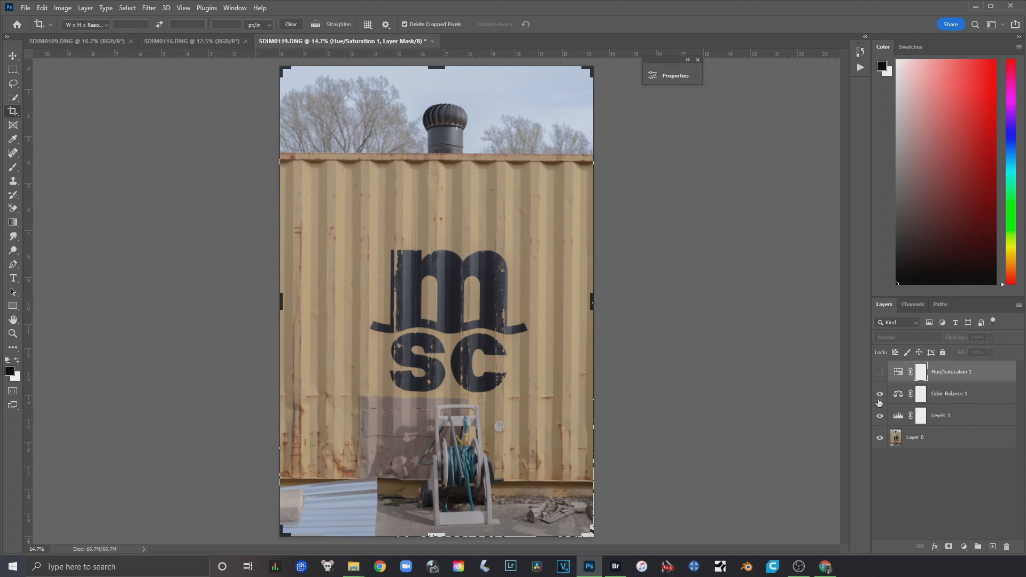
pyautogui.click(880, 373)
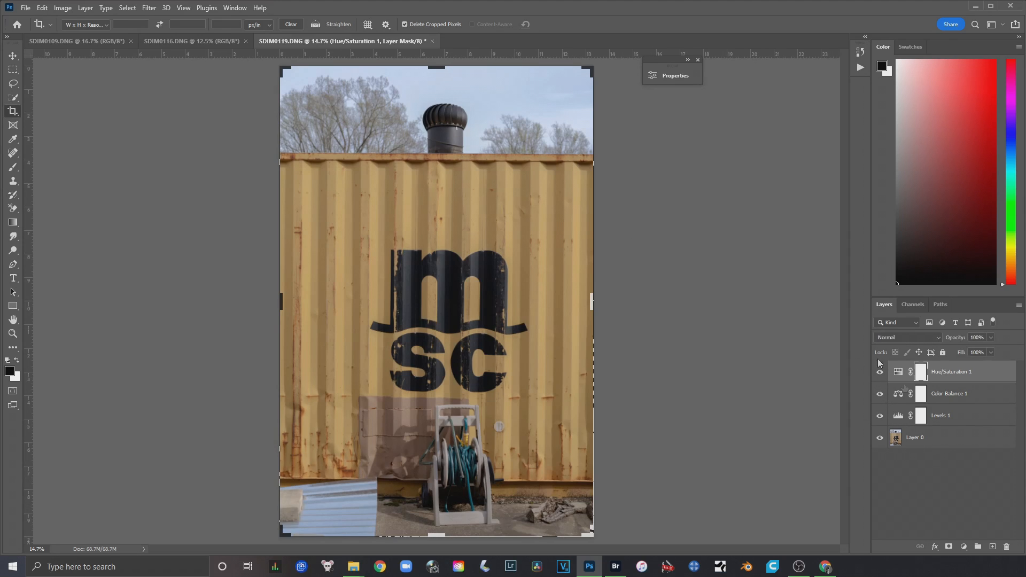
pyautogui.moveTo(879, 420); pyautogui.dragTo(875, 376)
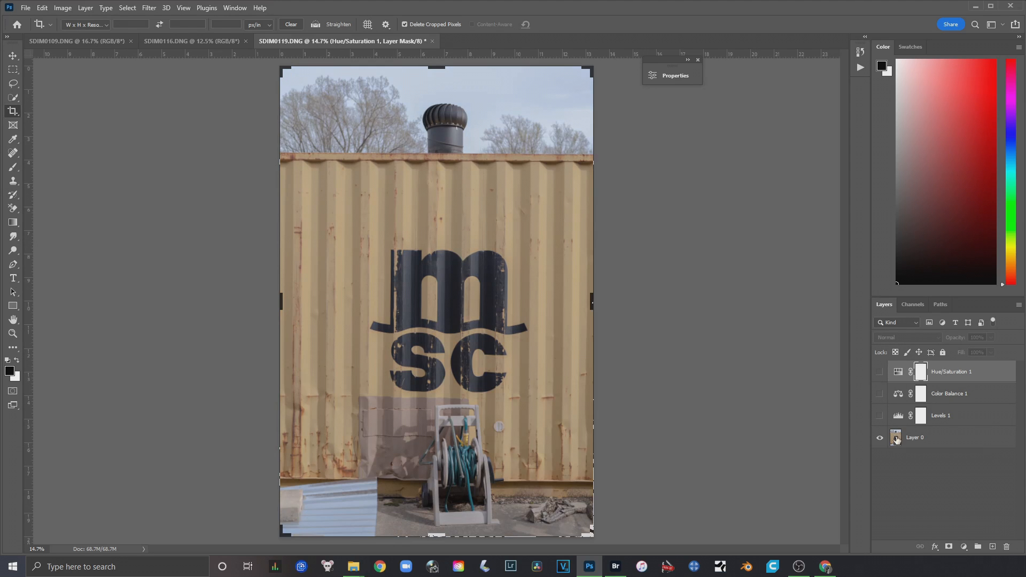
pyautogui.moveTo(879, 416); pyautogui.dragTo(875, 374)
pyautogui.moveTo(880, 418); pyautogui.dragTo(875, 375)
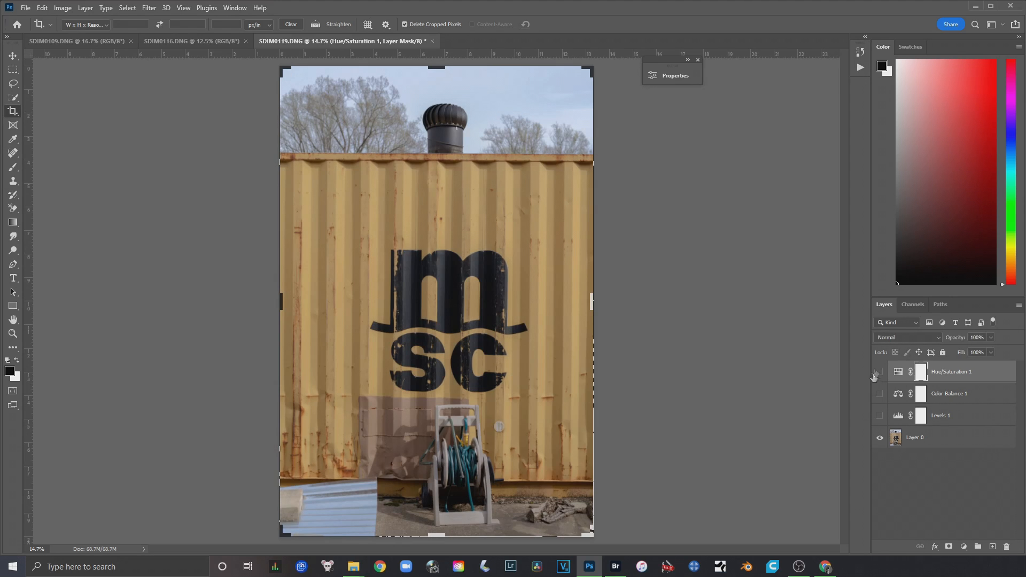
pyautogui.moveTo(879, 417); pyautogui.dragTo(872, 386)
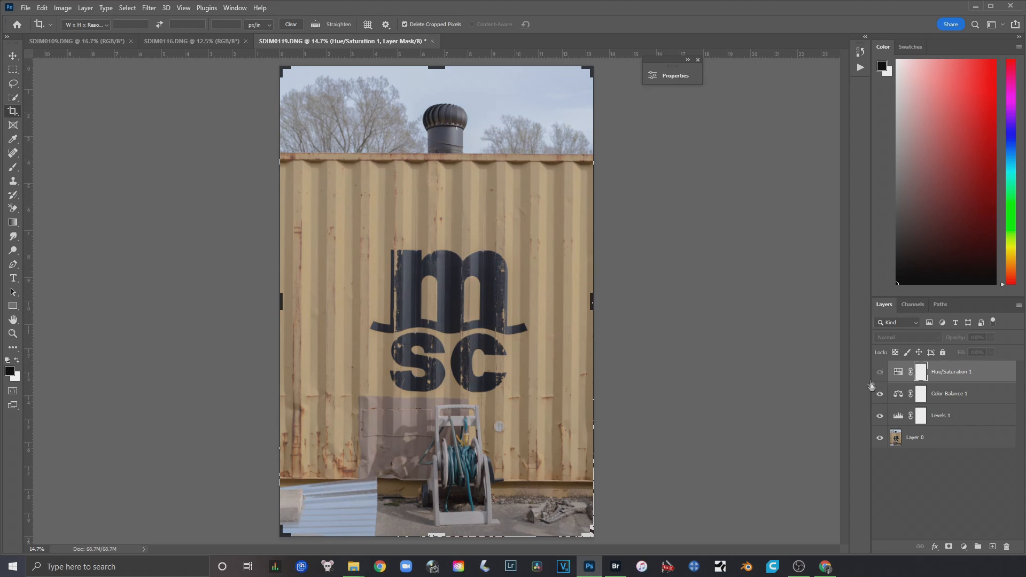
pyautogui.click(880, 372)
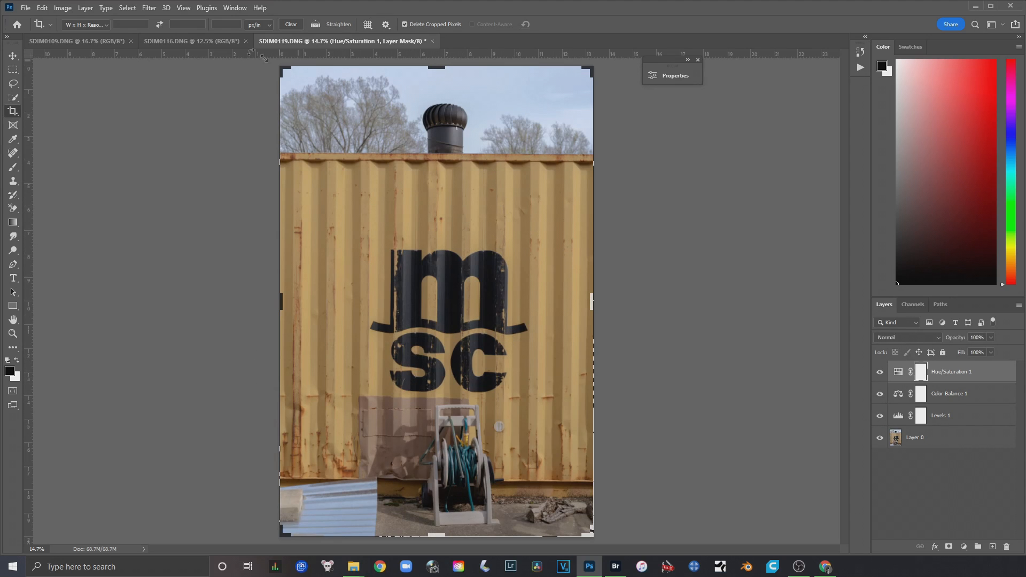
# Look at the unedited SDIM0116.DNG and SDIM0109.DNG photos and return to SDIM0119.DNG
pyautogui.click(198, 44)
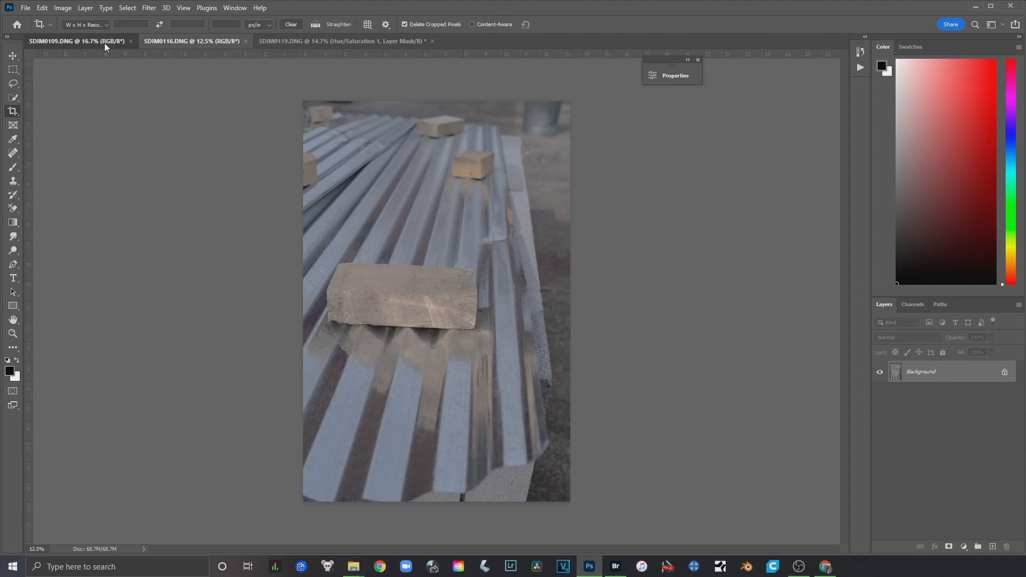
pyautogui.click(104, 42)
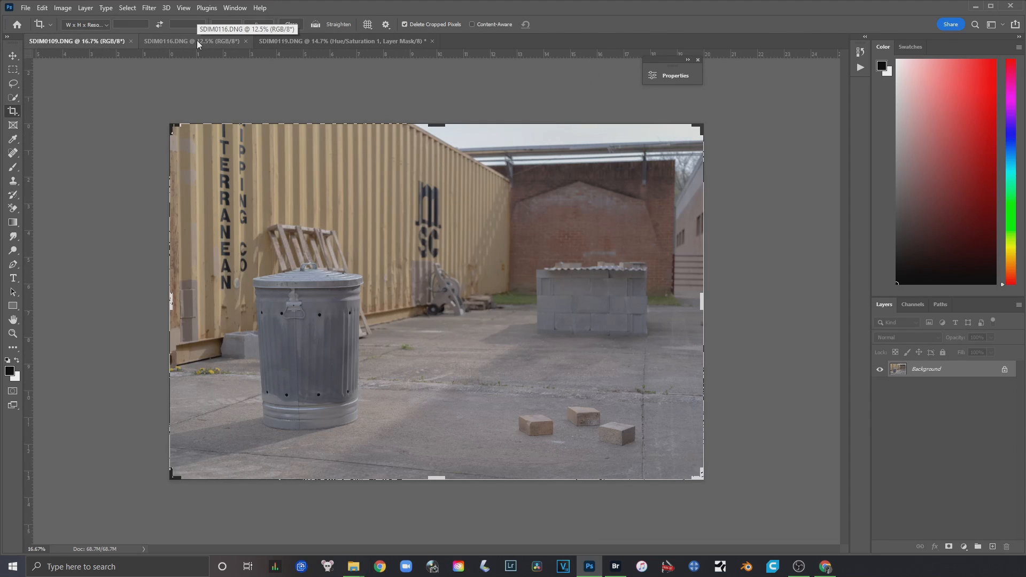
pyautogui.click(197, 40)
pyautogui.hotkey('ctrl', 'Tab')
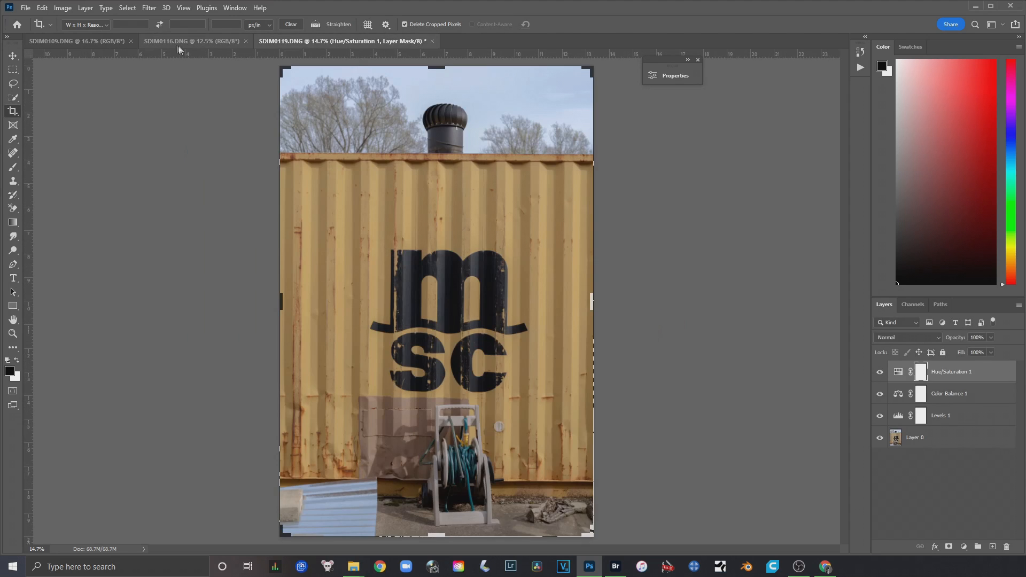
pyautogui.click(191, 44)
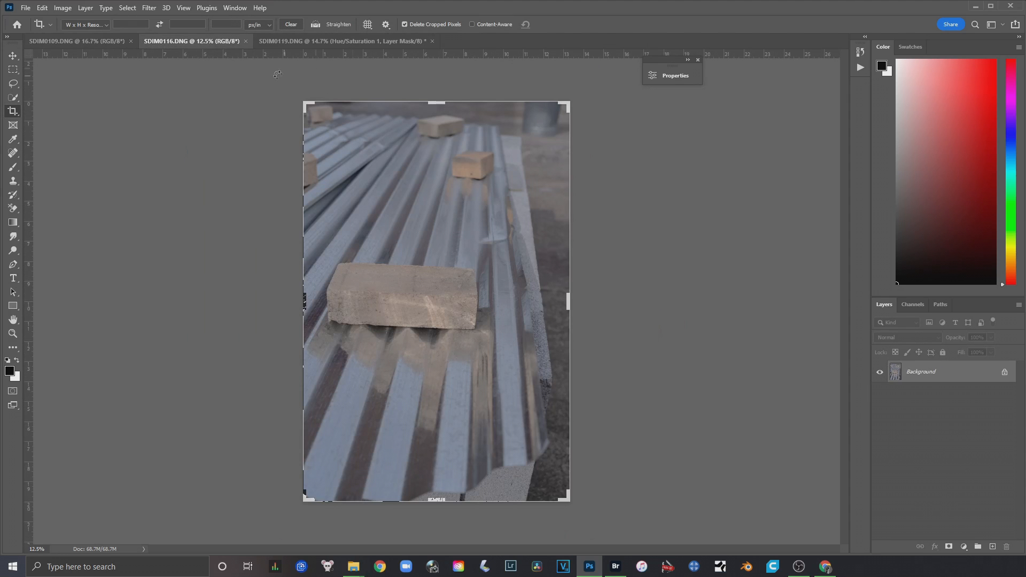
pyautogui.click(377, 41)
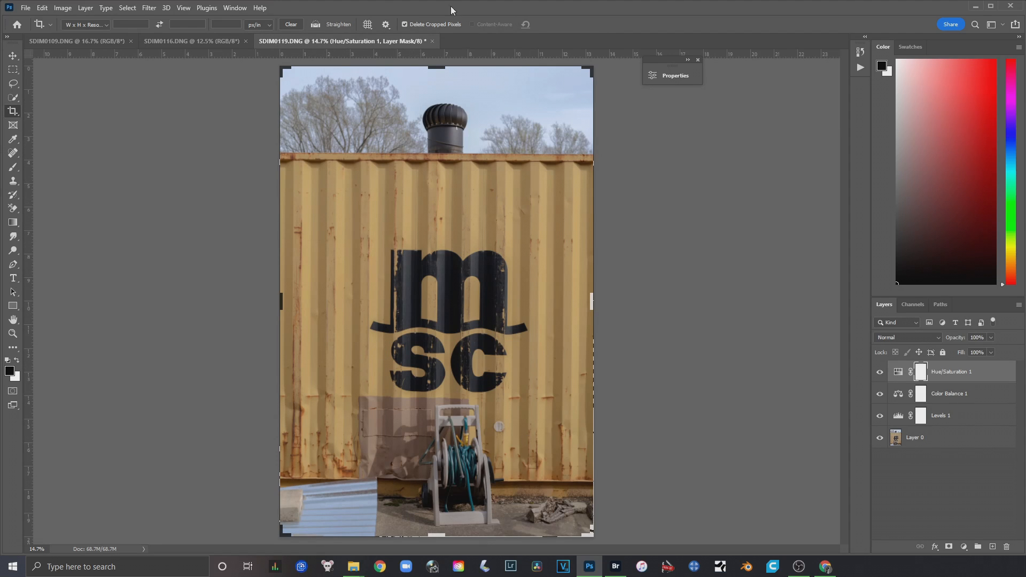
# Copy the Levels 1 adjustment layer from SDIM0119.DNG onto the metal roofing photo SDIM0116.DNG
pyautogui.click(961, 422)
pyautogui.click(988, 395)
pyautogui.click(988, 377)
pyautogui.click(983, 394)
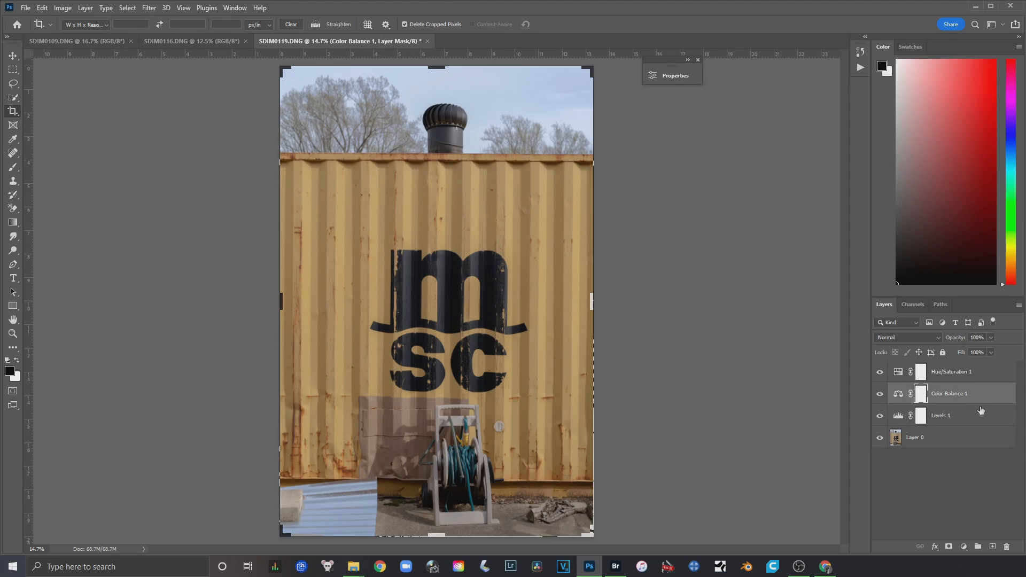
pyautogui.click(941, 422)
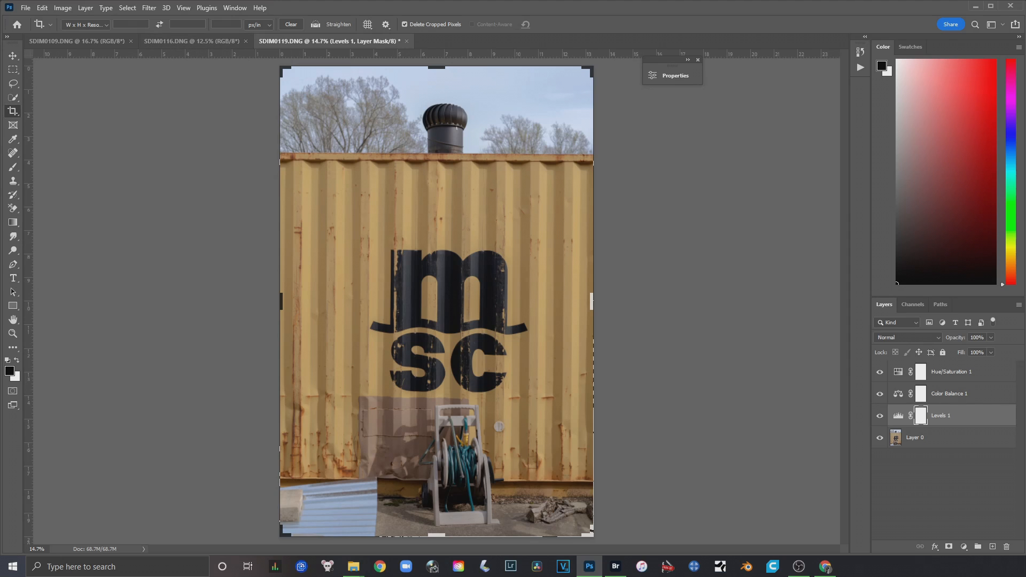
pyautogui.moveTo(959, 419); pyautogui.dragTo(439, 275)
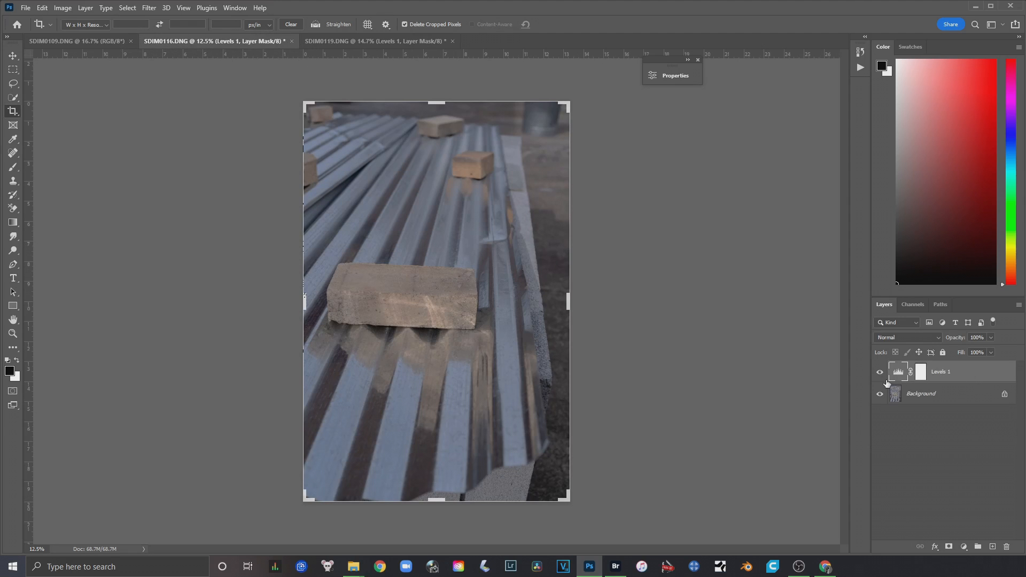
# Open the copied Levels layer's settings on SDIM0116.DNG, close them and remove the layer
pyautogui.doubleClick(959, 374)
pyautogui.click(789, 123)
pyautogui.press('c')
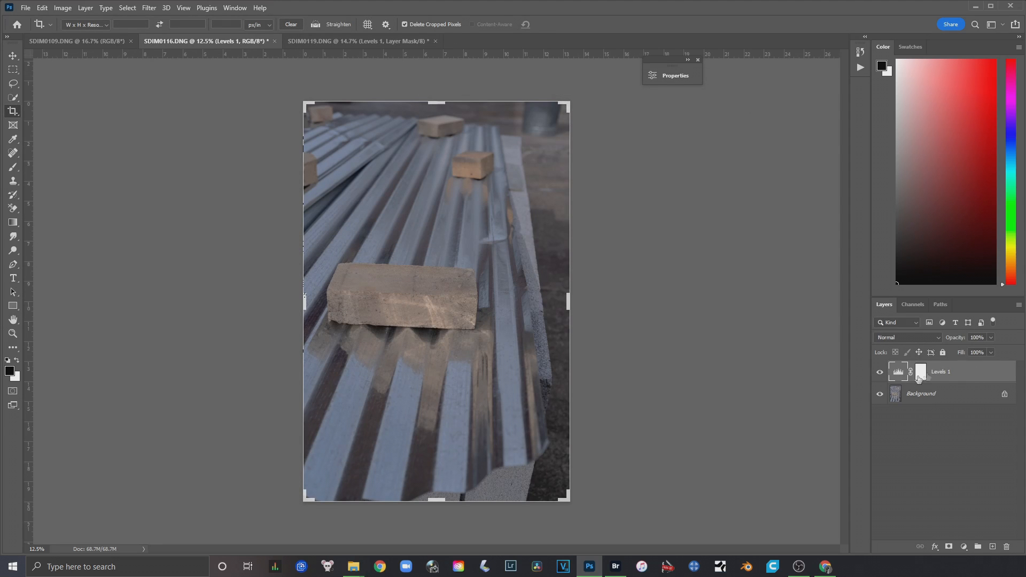
pyautogui.doubleClick(897, 372)
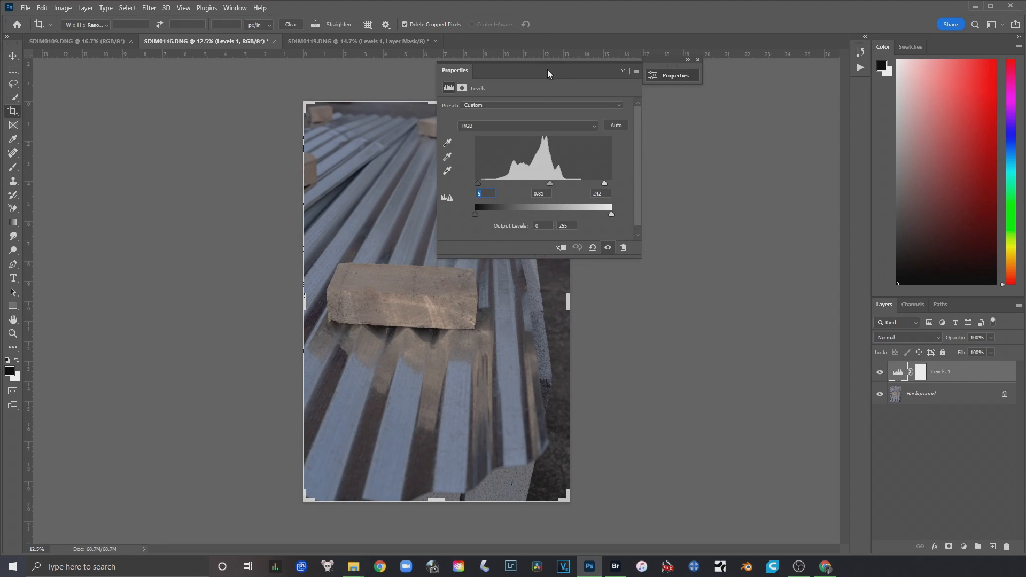
pyautogui.moveTo(548, 69); pyautogui.dragTo(752, 115)
pyautogui.click(843, 107)
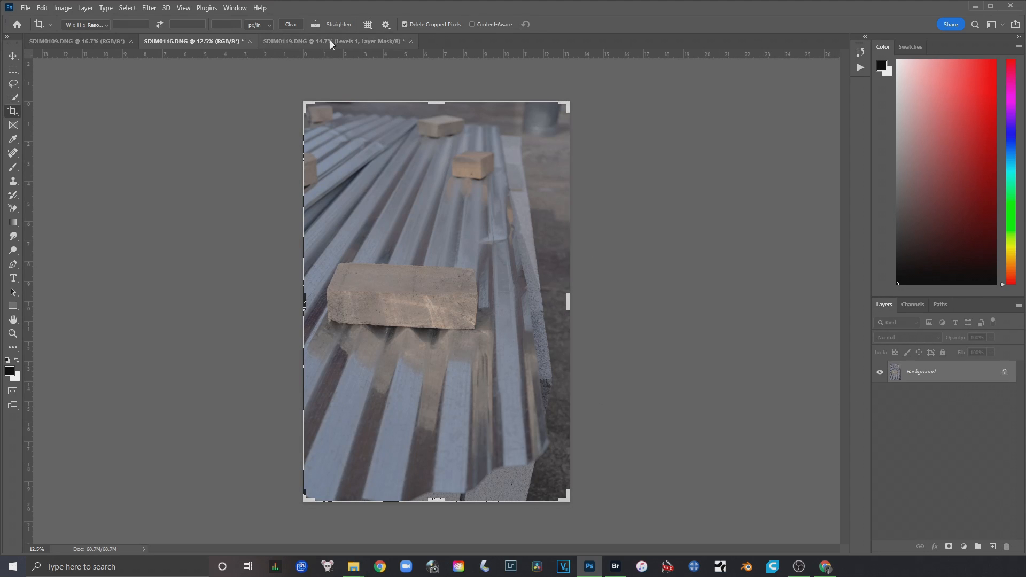
# Copy the Hue/Saturation, Color Balance and Levels adjustment layers together from SDIM0119.DNG onto SDIM0116.DNG
pyautogui.click(329, 40)
pyautogui.keyDown('shift'); pyautogui.click(972, 374); pyautogui.keyUp('shift')
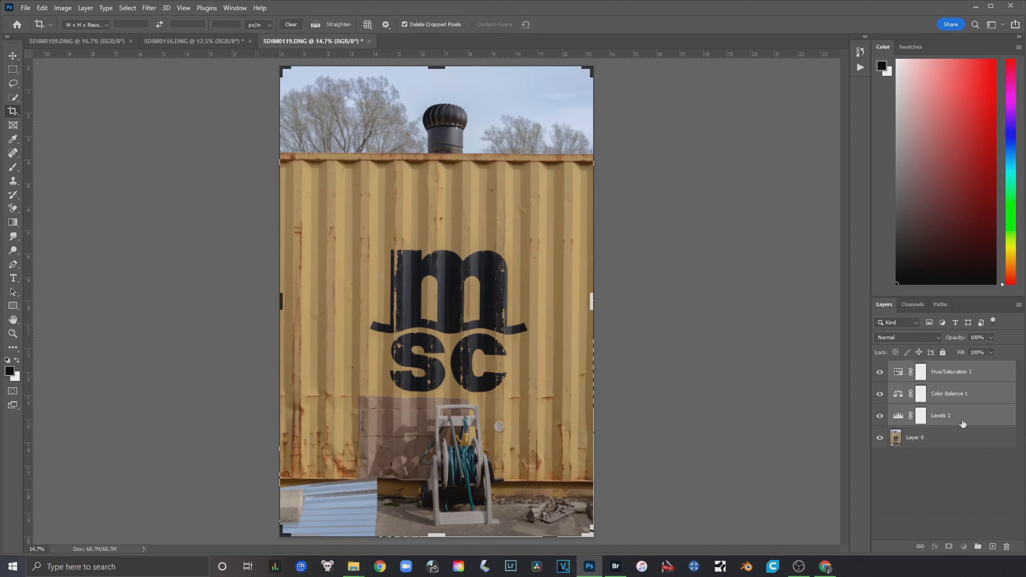
pyautogui.click(963, 422)
pyautogui.keyDown('shift'); pyautogui.click(990, 378); pyautogui.keyUp('shift')
pyautogui.moveTo(977, 375); pyautogui.dragTo(459, 284)
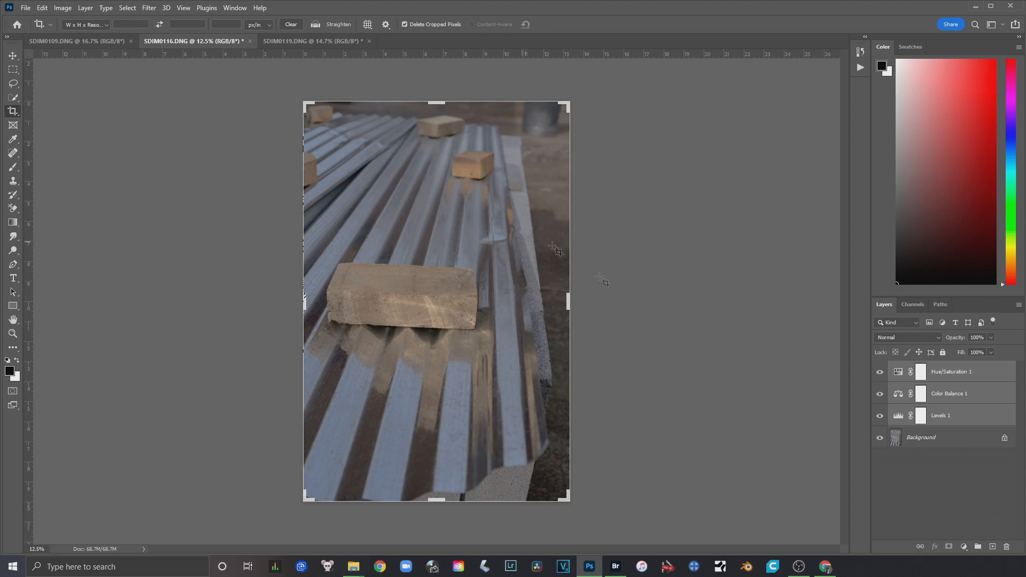
# Hide the three copied adjustment layers, show only Levels 1 again and open its settings
pyautogui.moveTo(880, 416); pyautogui.dragTo(880, 372)
pyautogui.click(967, 416)
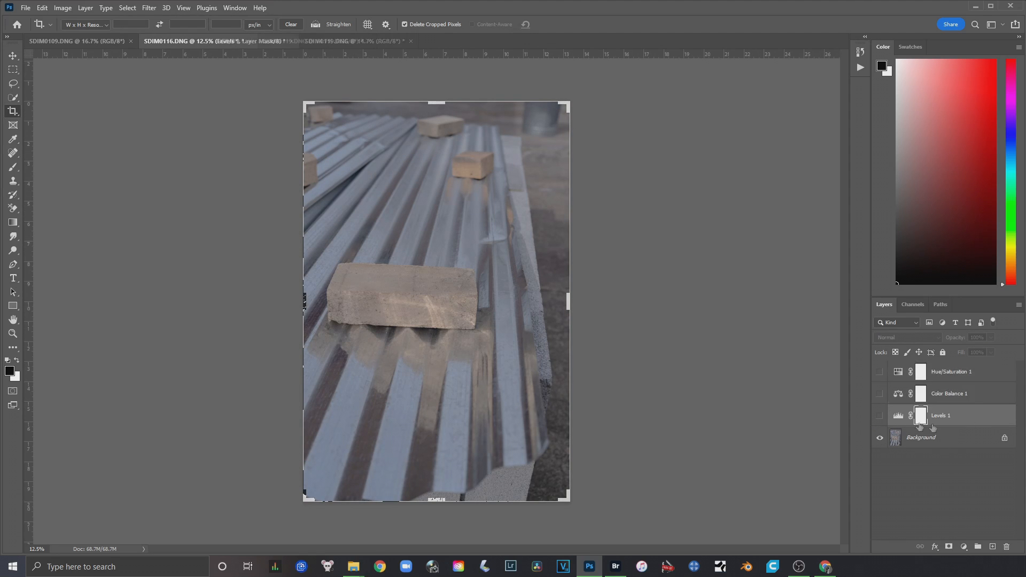
pyautogui.click(879, 415)
pyautogui.doubleClick(898, 416)
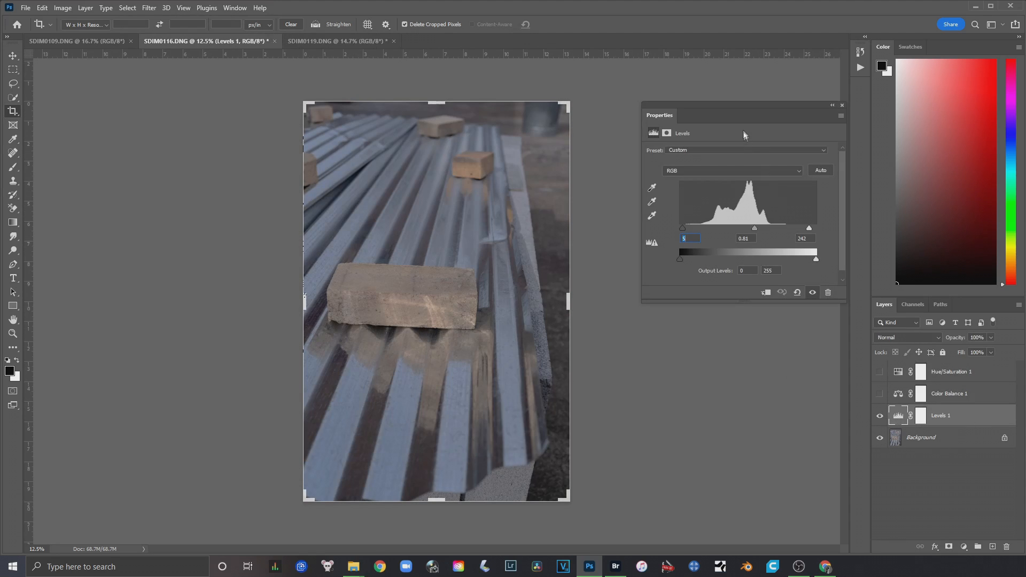
# Set the Levels inputs on SDIM0116.DNG to 16 for shadows, 0.58 for midtones and 180 for highlights
pyautogui.moveTo(739, 104); pyautogui.dragTo(775, 93)
pyautogui.moveTo(790, 216)
pyautogui.mouseDown()
pyautogui.moveTo(840, 218)
pyautogui.moveTo(770, 216)
pyautogui.moveTo(823, 219)
pyautogui.moveTo(807, 215)
pyautogui.mouseUp()
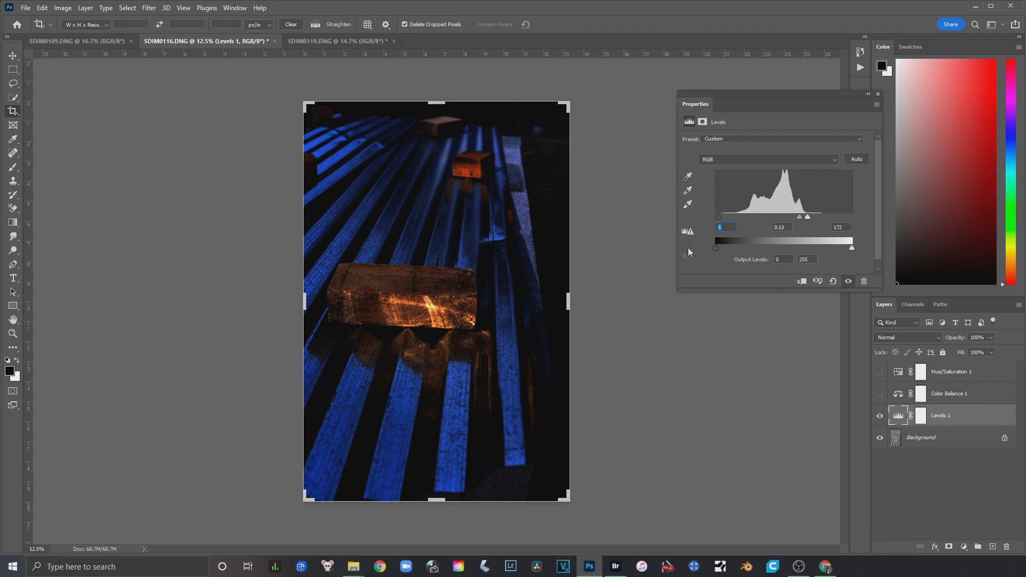
pyautogui.moveTo(808, 216); pyautogui.dragTo(724, 217)
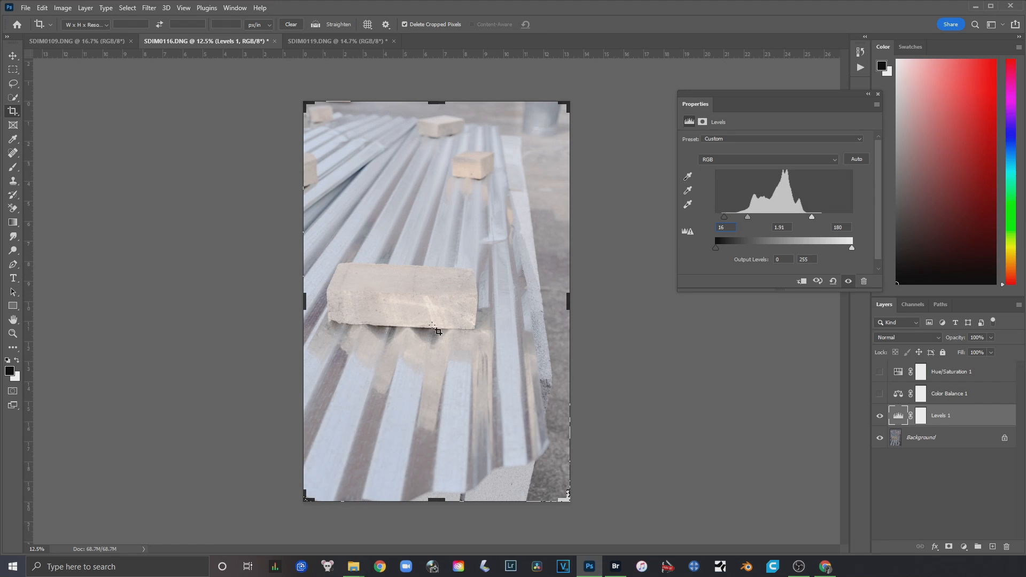
pyautogui.moveTo(746, 218); pyautogui.dragTo(780, 227)
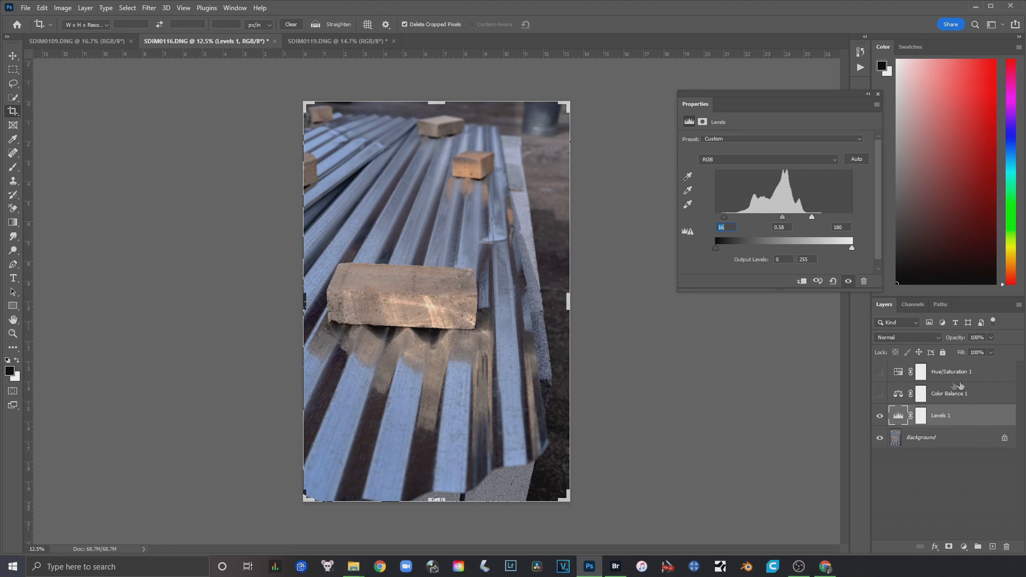
# Show Color Balance 1 on SDIM0116.DNG and set its midtones Magenta–Green value to 0, comparing the photo with and without the layer
pyautogui.click(880, 416)
pyautogui.click(880, 416)
pyautogui.click(899, 395)
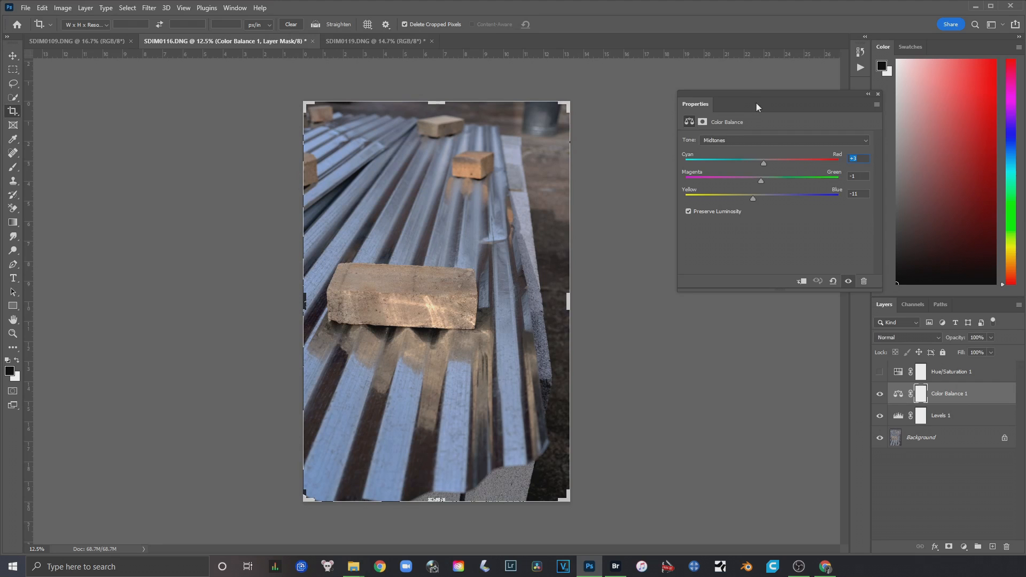
pyautogui.moveTo(740, 96); pyautogui.dragTo(731, 84)
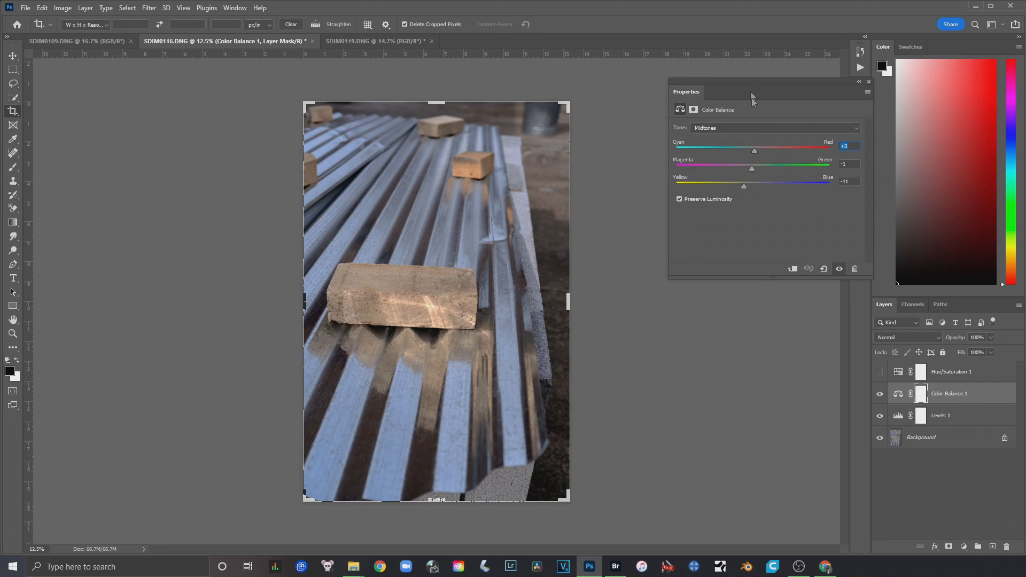
pyautogui.click(880, 394)
pyautogui.click(880, 393)
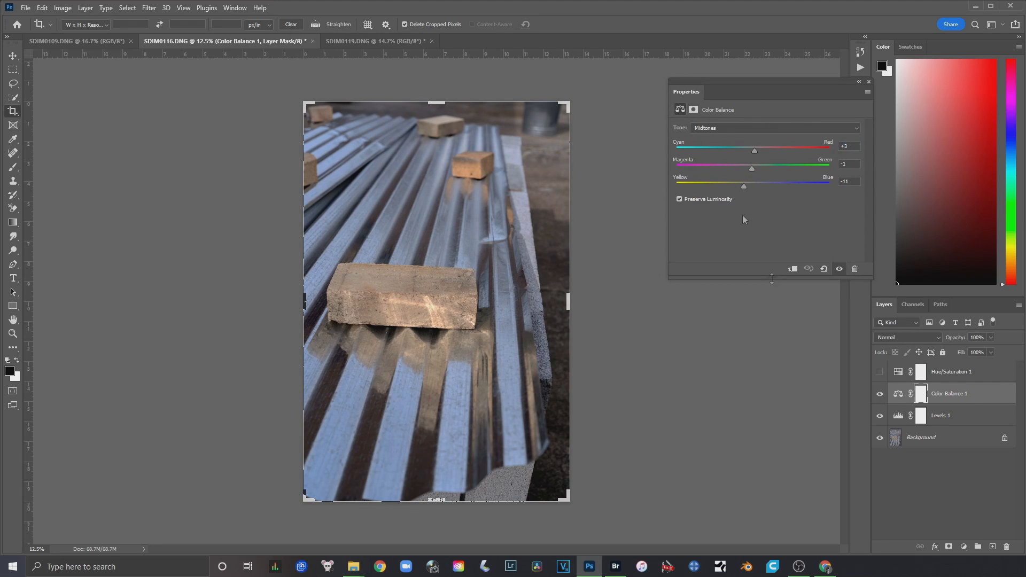
pyautogui.click(752, 152)
pyautogui.click(753, 168)
pyautogui.click(879, 395)
# Shift the shadows of Color Balance 1 on SDIM0116.DNG slightly toward blue and collapse its settings
pyautogui.click(752, 126)
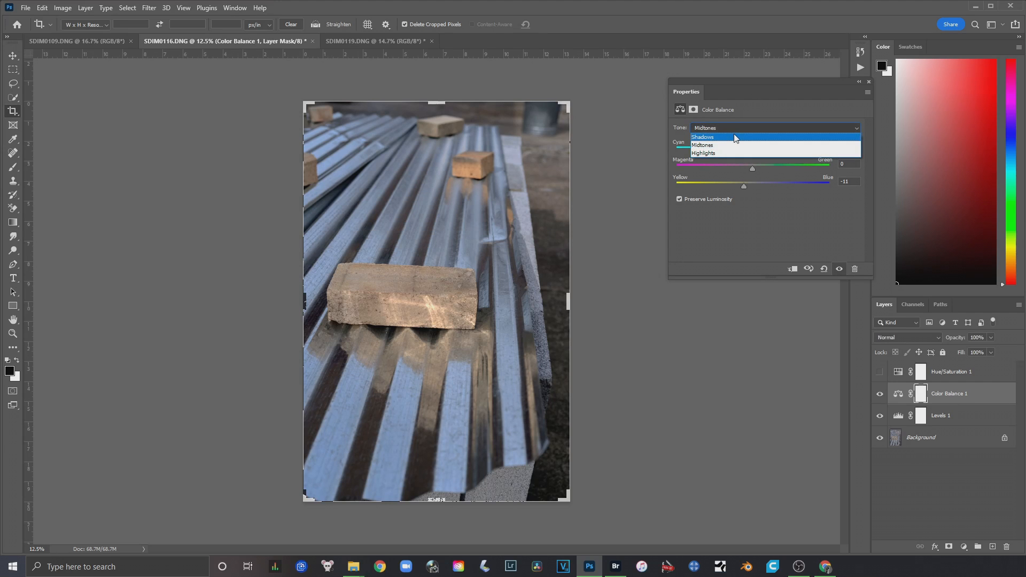
pyautogui.click(736, 137)
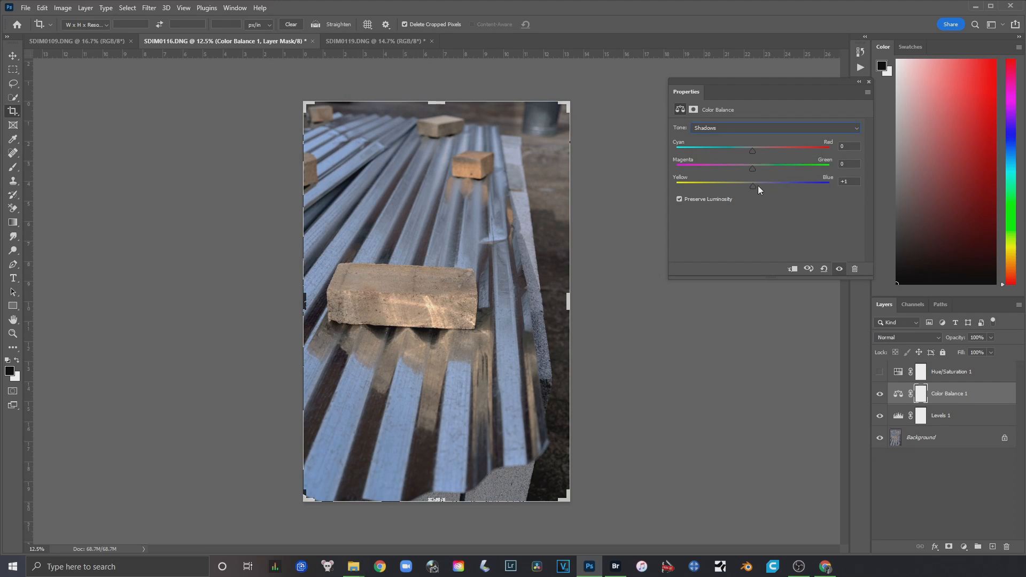
pyautogui.moveTo(752, 185); pyautogui.dragTo(756, 187)
pyautogui.click(857, 82)
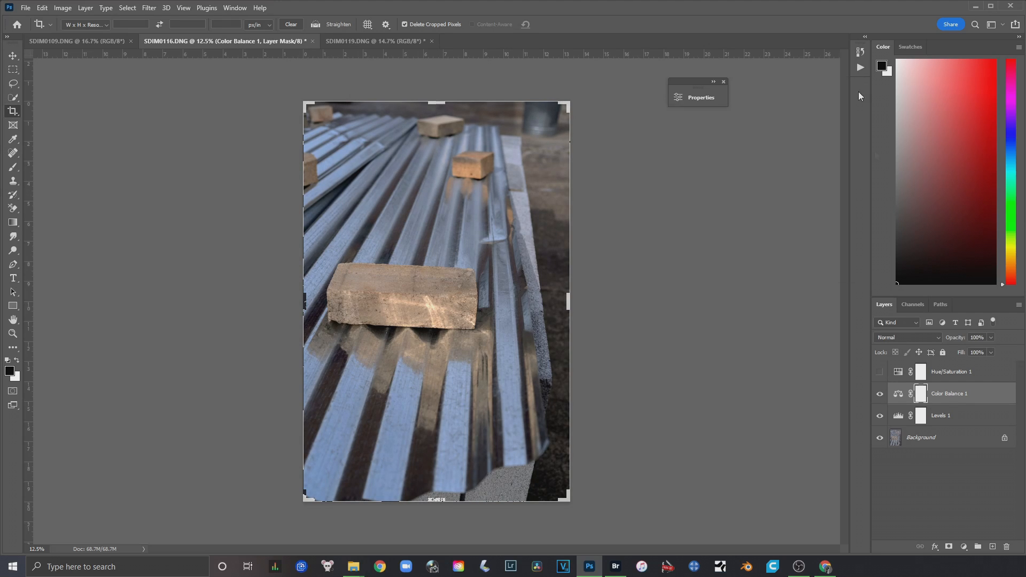
# Show Hue/Saturation 1 on SDIM0116.DNG, open its settings and compare the photo with and without the layer
pyautogui.doubleClick(897, 372)
pyautogui.moveTo(524, 98); pyautogui.dragTo(644, 98)
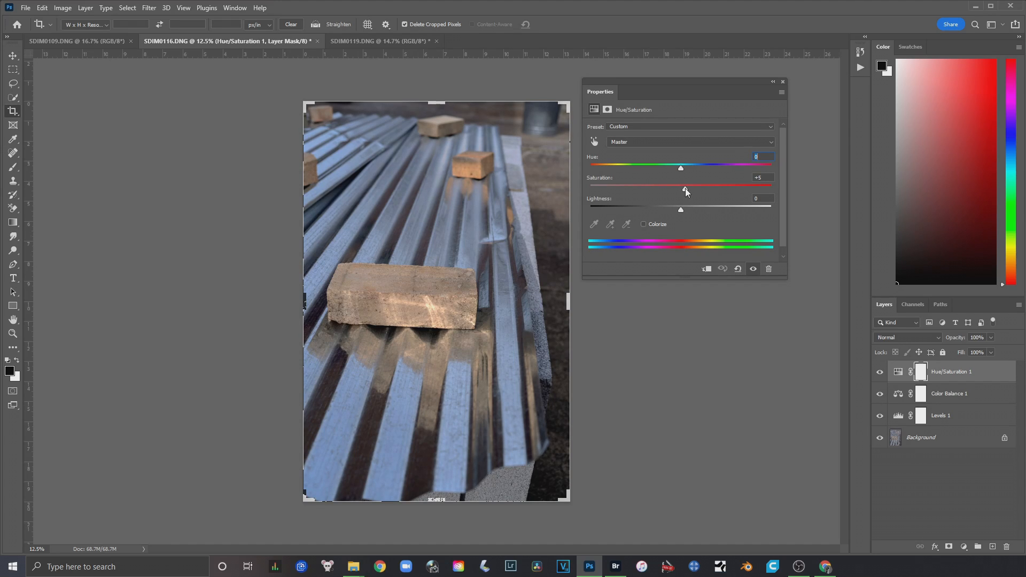
pyautogui.click(880, 372)
pyautogui.click(880, 372)
pyautogui.click(772, 82)
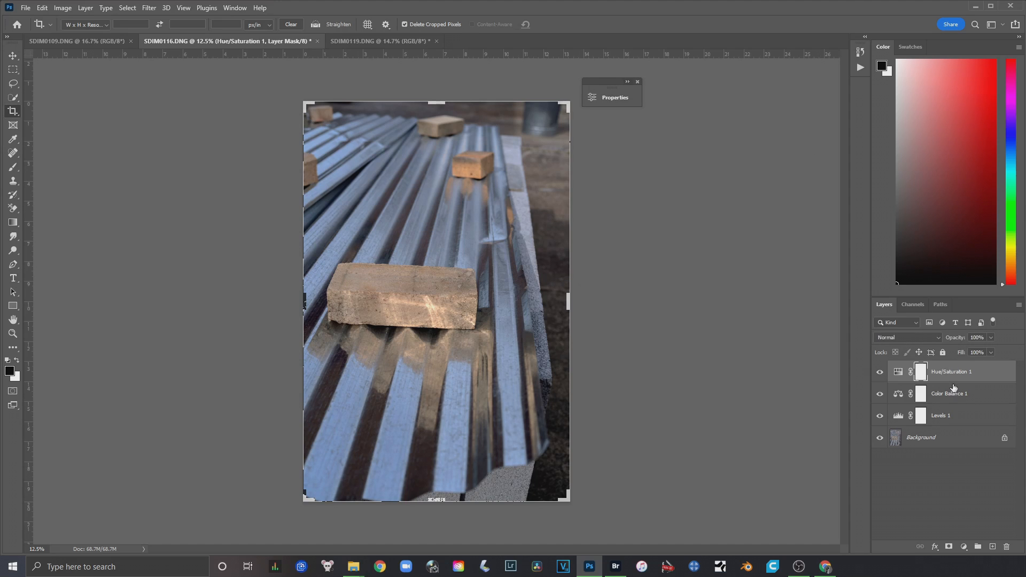
# Copy the three adjustment layers from SDIM0116.DNG onto SDIM0109.DNG and hide the Hue/Saturation 1 and Color Balance 1 copies
pyautogui.keyDown('shift'); pyautogui.click(961, 421); pyautogui.keyUp('shift')
pyautogui.moveTo(986, 379); pyautogui.dragTo(492, 304)
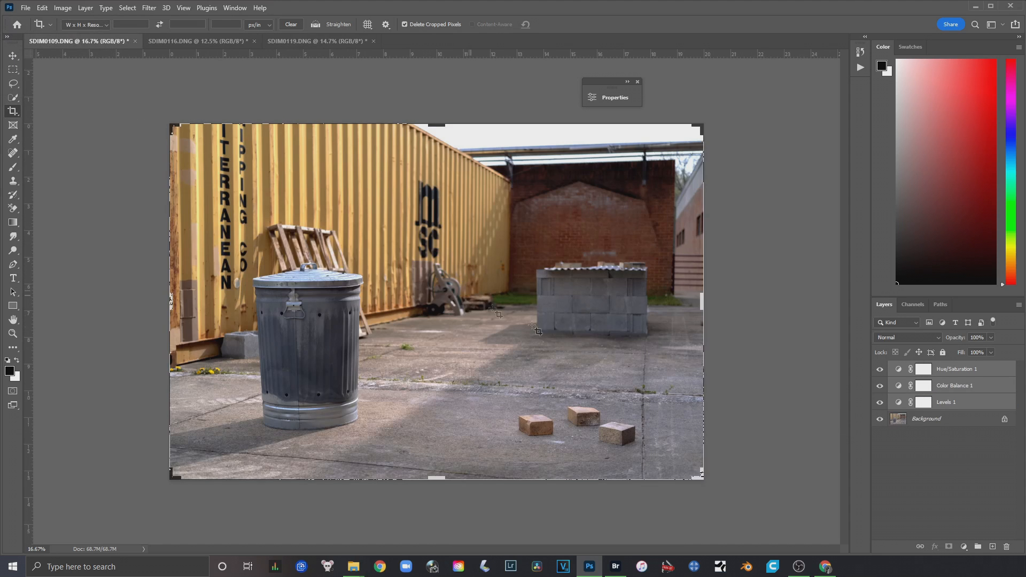
pyautogui.click(903, 406)
pyautogui.moveTo(880, 385); pyautogui.dragTo(880, 369)
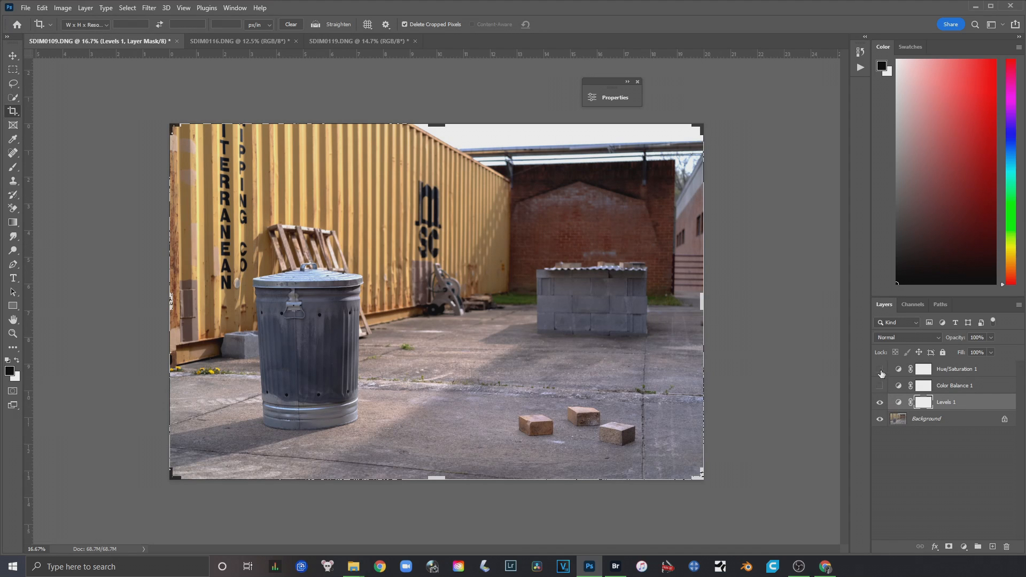
# Set the Levels 1 inputs on SDIM0109.DNG to 15 for shadows, 0.68 for midtones and 190 for highlights
pyautogui.doubleClick(899, 406)
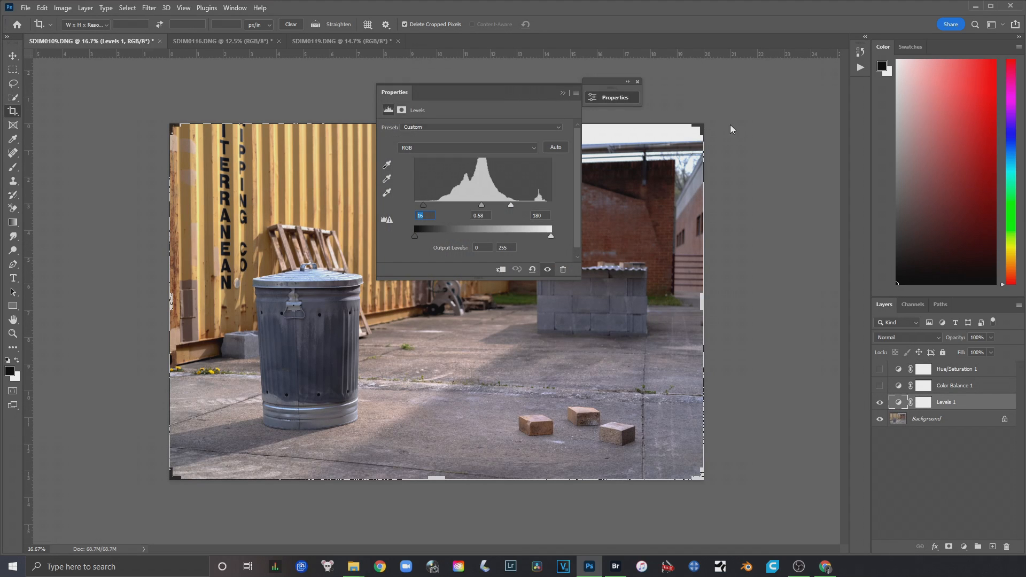
pyautogui.moveTo(510, 96); pyautogui.dragTo(730, 125)
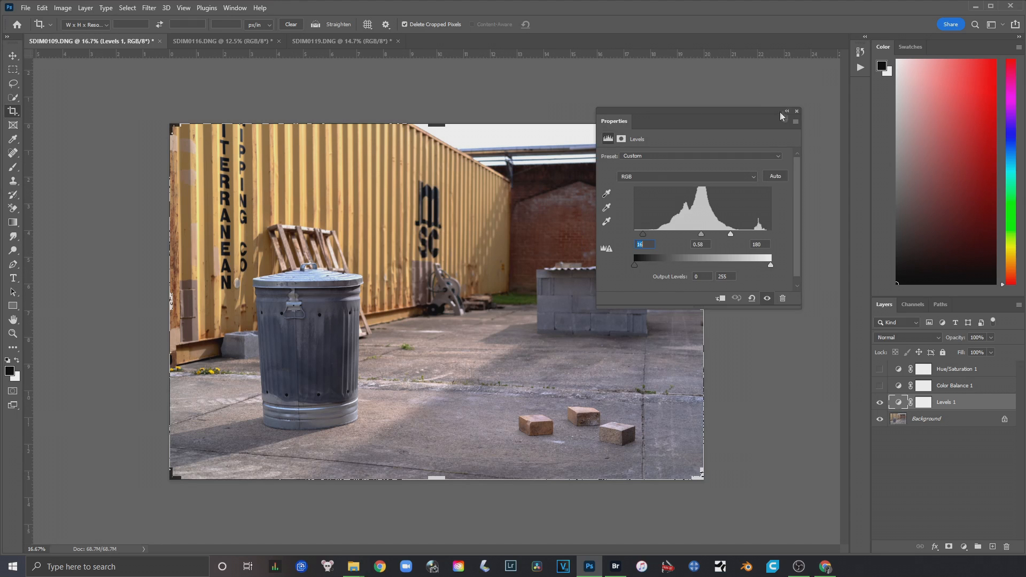
pyautogui.moveTo(749, 111); pyautogui.dragTo(885, 88)
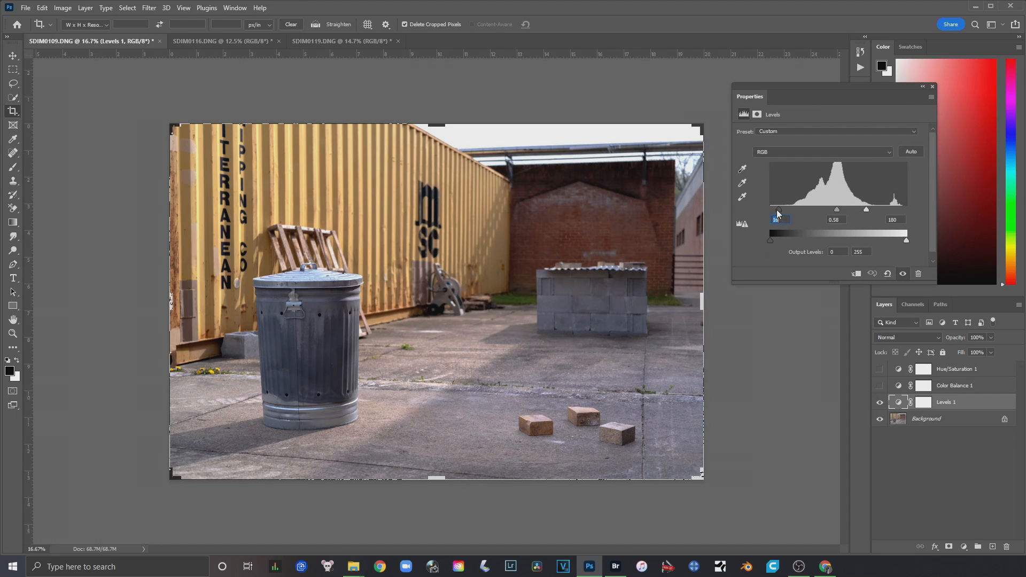
pyautogui.moveTo(778, 211); pyautogui.dragTo(770, 211)
pyautogui.moveTo(877, 212)
pyautogui.mouseDown()
pyautogui.moveTo(891, 212)
pyautogui.moveTo(854, 212)
pyautogui.moveTo(872, 209)
pyautogui.mouseUp()
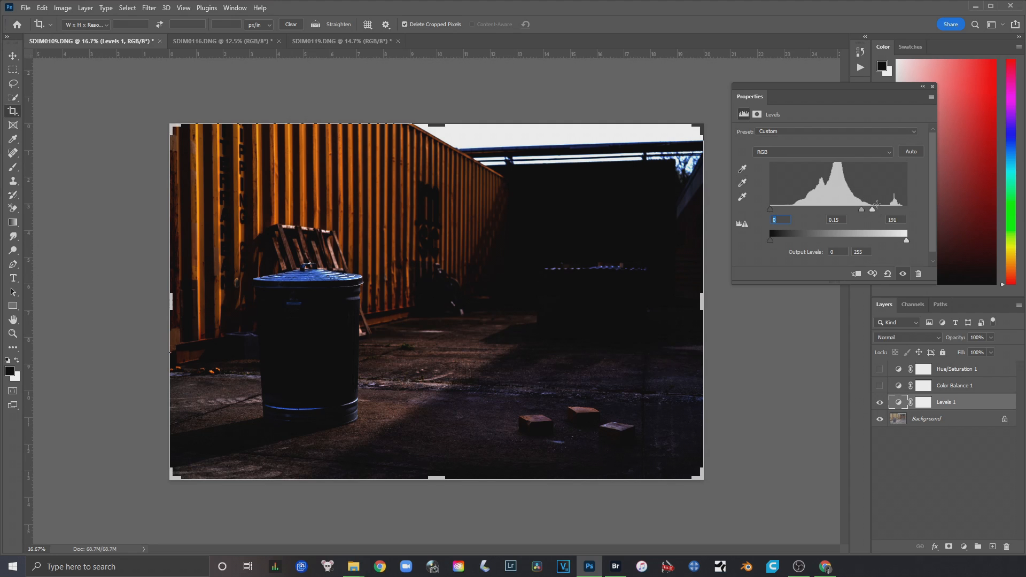
pyautogui.moveTo(873, 210); pyautogui.dragTo(777, 214)
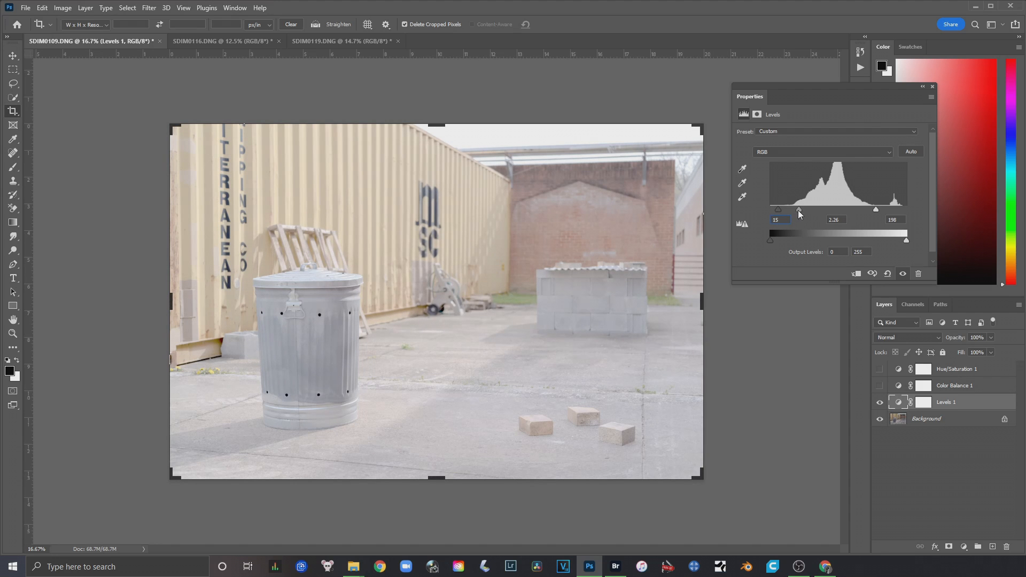
pyautogui.moveTo(799, 210); pyautogui.dragTo(838, 209)
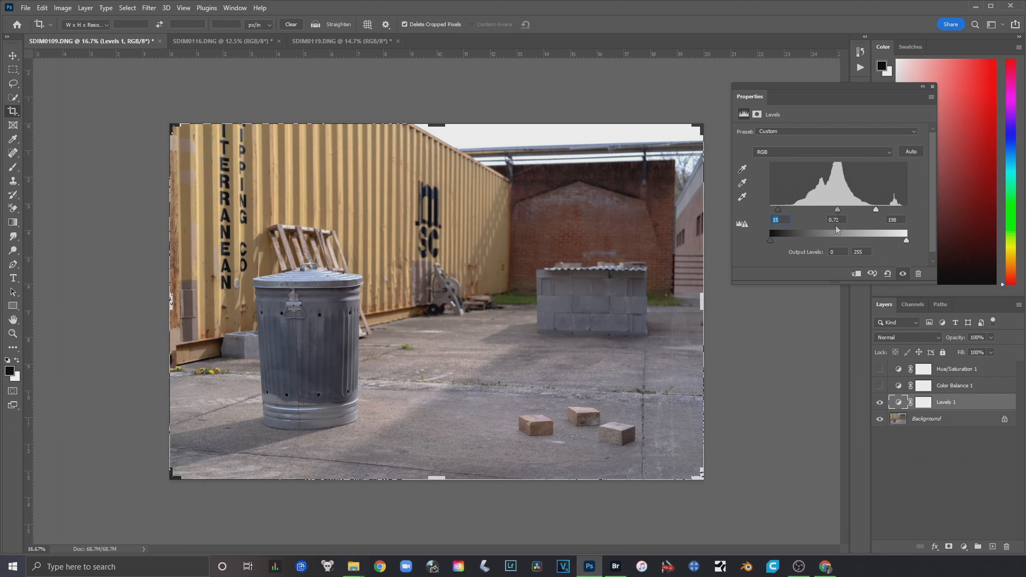
pyautogui.moveTo(837, 211); pyautogui.dragTo(870, 211)
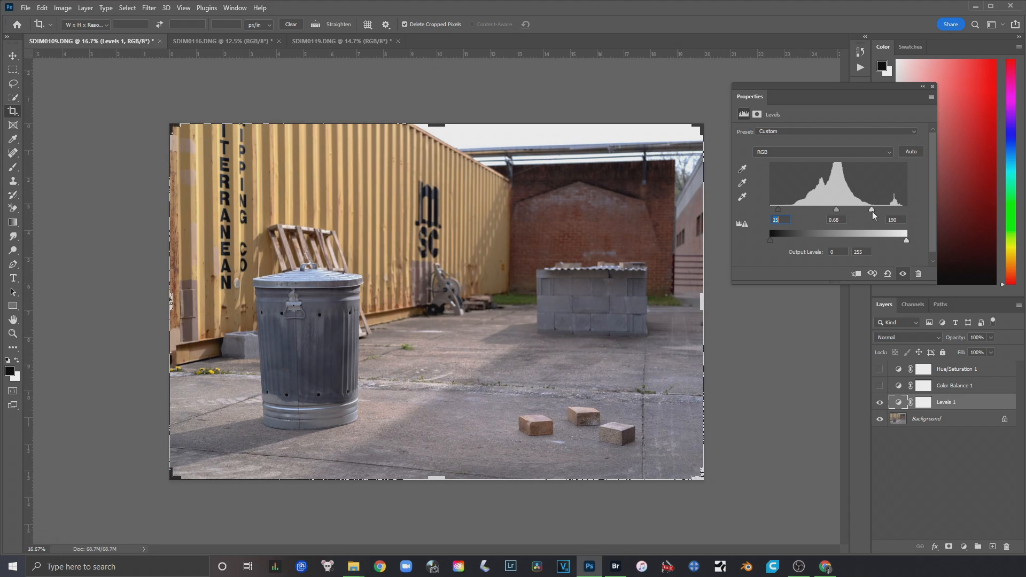
pyautogui.moveTo(778, 210); pyautogui.dragTo(836, 211)
# Compare SDIM0109.DNG with and without the Levels 1 adjustment
pyautogui.click(880, 404)
pyautogui.click(880, 403)
pyautogui.click(880, 404)
pyautogui.click(880, 404)
# Show Color Balance 1 on SDIM0109.DNG and set its midtones to -1 for Magenta–Green and -18 for Yellow–Blue
pyautogui.click(901, 391)
pyautogui.moveTo(828, 97); pyautogui.dragTo(846, 90)
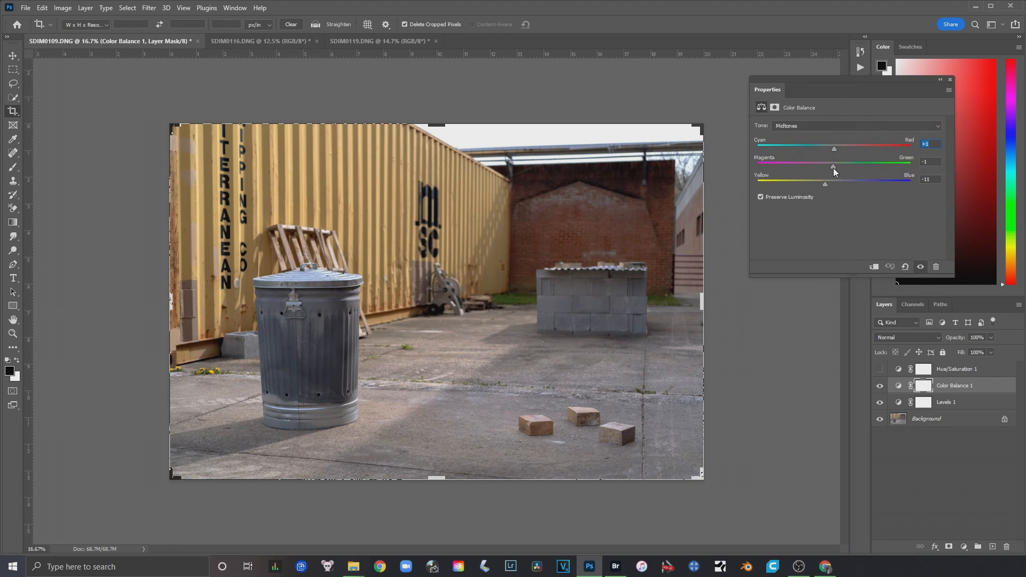
pyautogui.moveTo(831, 167)
pyautogui.mouseDown()
pyautogui.moveTo(817, 183)
pyautogui.moveTo(839, 150)
pyautogui.mouseUp()
# Set the Color Balance 1 shadows on SDIM0109.DNG to -2 for Cyan–Red and +6 for Yellow–Blue, rechecking the midtones
pyautogui.click(829, 124)
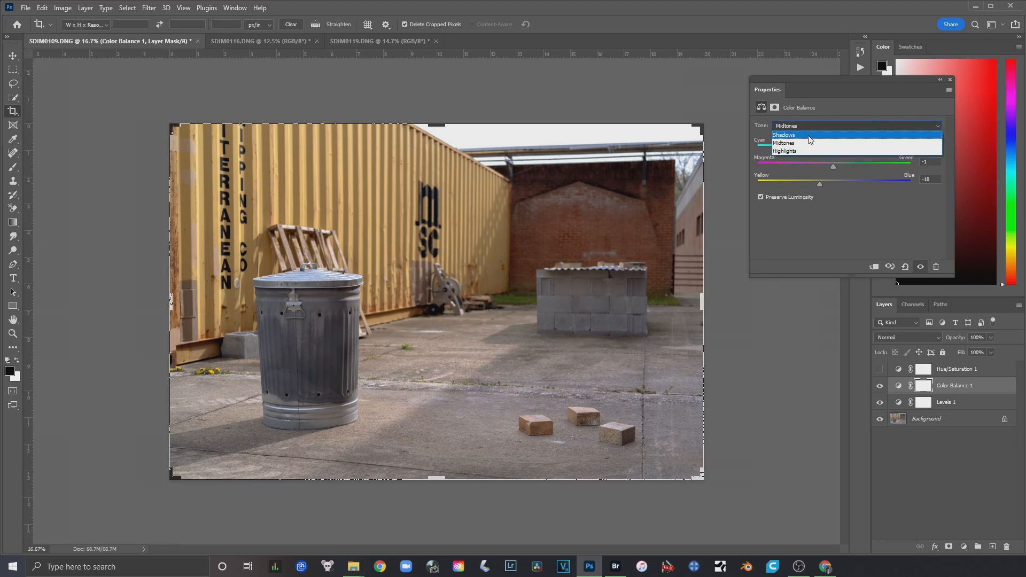
pyautogui.click(826, 133)
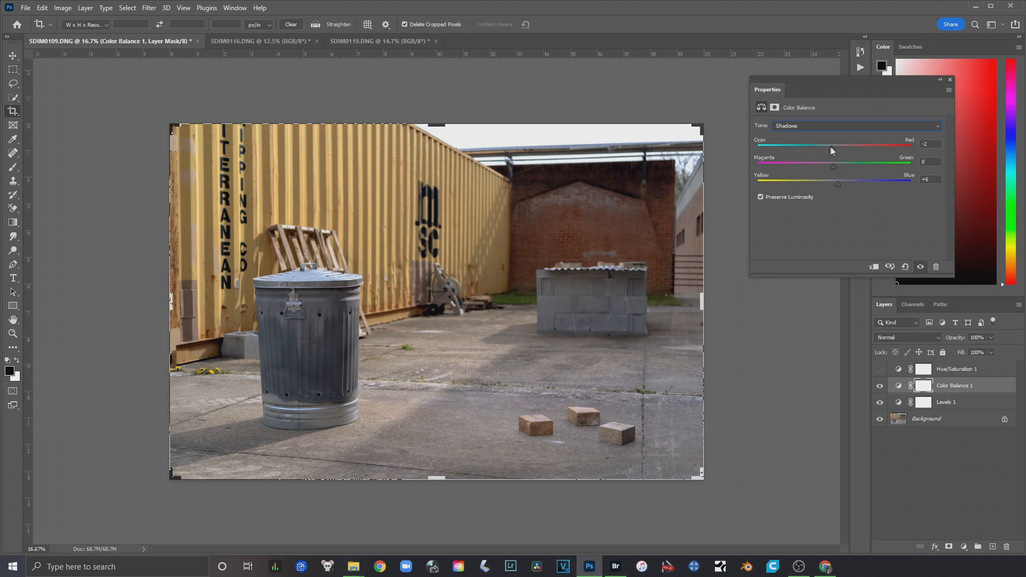
pyautogui.click(812, 127)
pyautogui.click(804, 141)
pyautogui.click(827, 126)
pyautogui.click(823, 133)
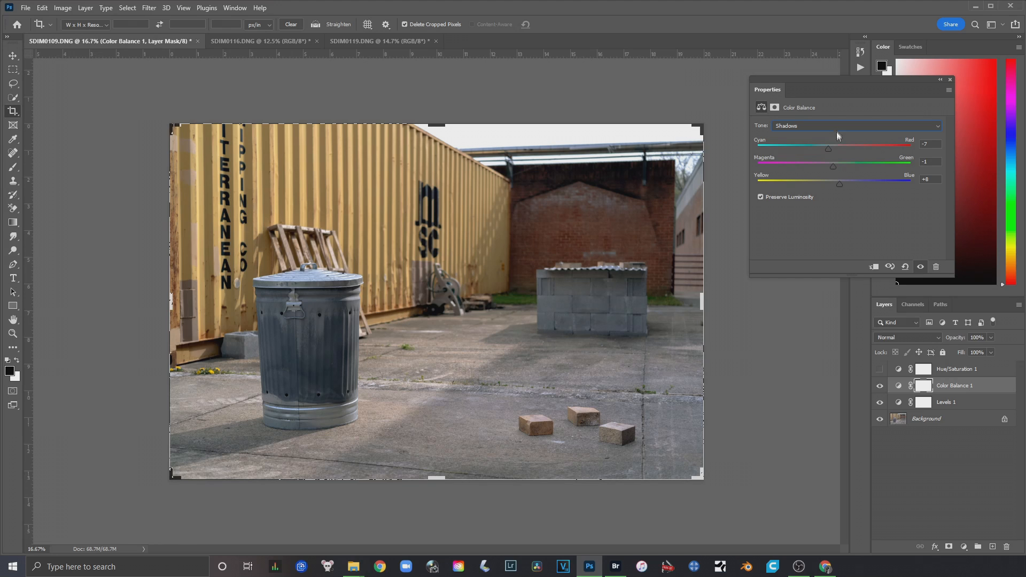
# Display the Color Balance 1 highlights on SDIM0109.DNG and compare the photo with and without that adjustment
pyautogui.click(836, 127)
pyautogui.click(815, 152)
pyautogui.click(878, 386)
pyautogui.click(878, 386)
pyautogui.click(879, 386)
pyautogui.click(878, 386)
# Switch to the Move tool and examine the trash can and the weeds in the concrete up close on SDIM0109.DNG
pyautogui.scroll(5, 323, 343)
pyautogui.scroll(4, 287, 343)
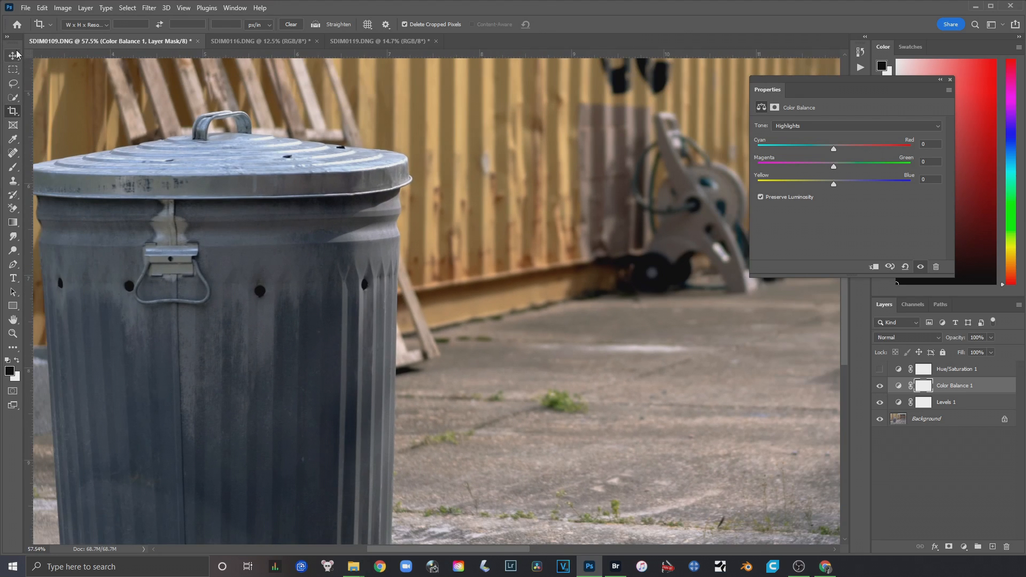
pyautogui.press('v')
pyautogui.scroll(-3, 398, 248)
pyautogui.scroll(-2, 398, 248)
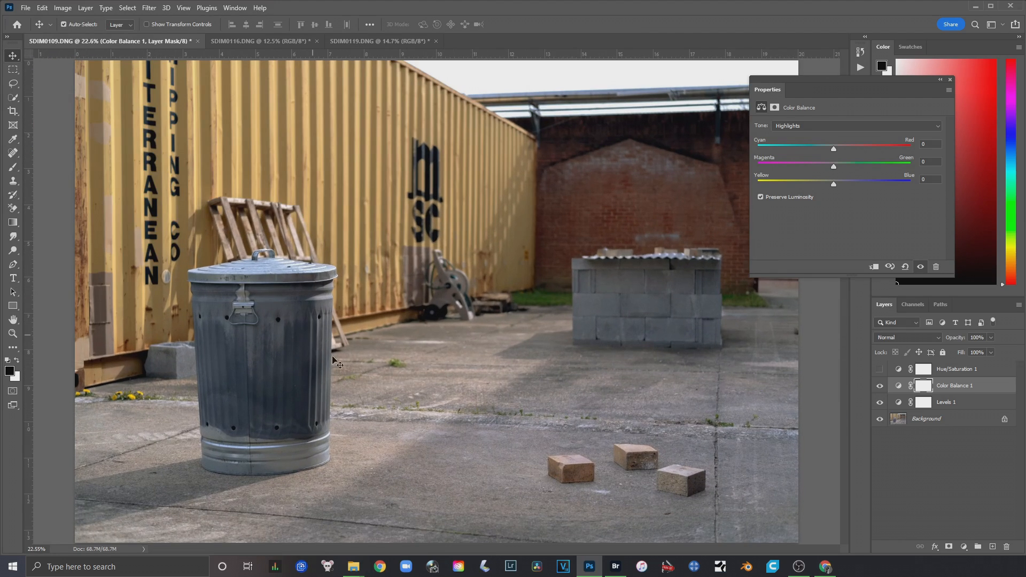
pyautogui.scroll(3, 298, 335)
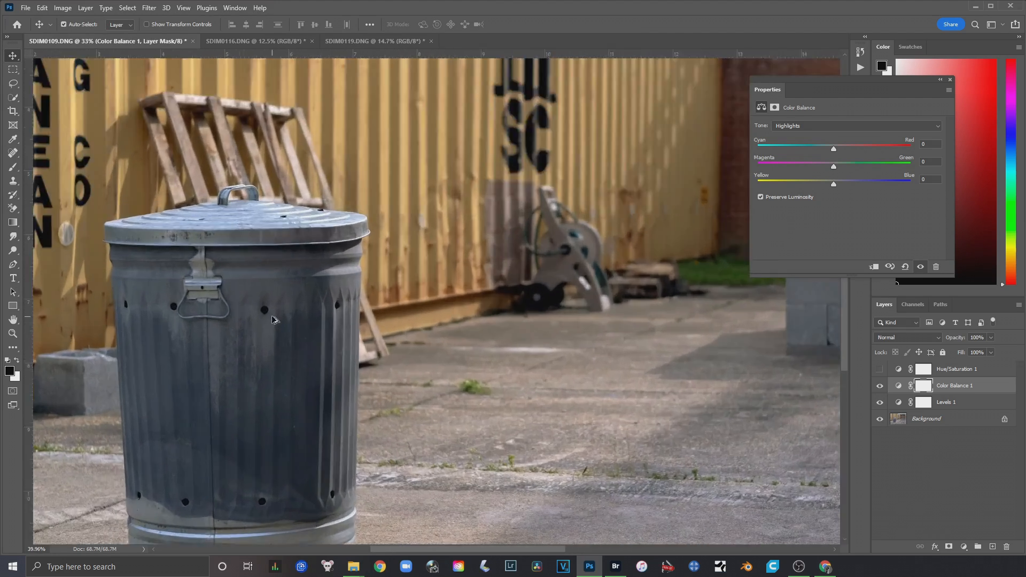
pyautogui.scroll(-3, 270, 305)
pyautogui.scroll(5, 258, 370)
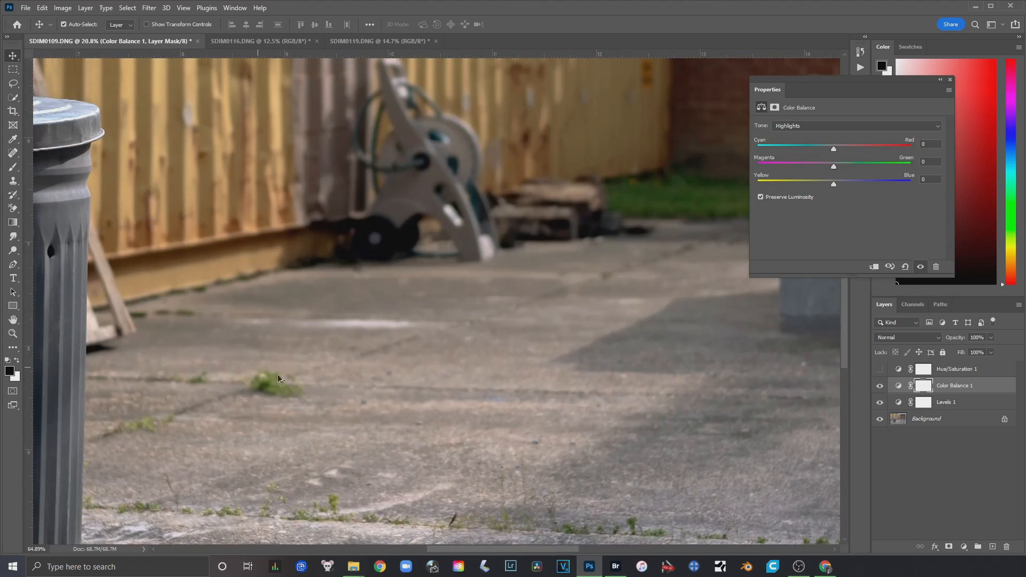
pyautogui.scroll(2, 359, 355)
pyautogui.scroll(-1, 361, 351)
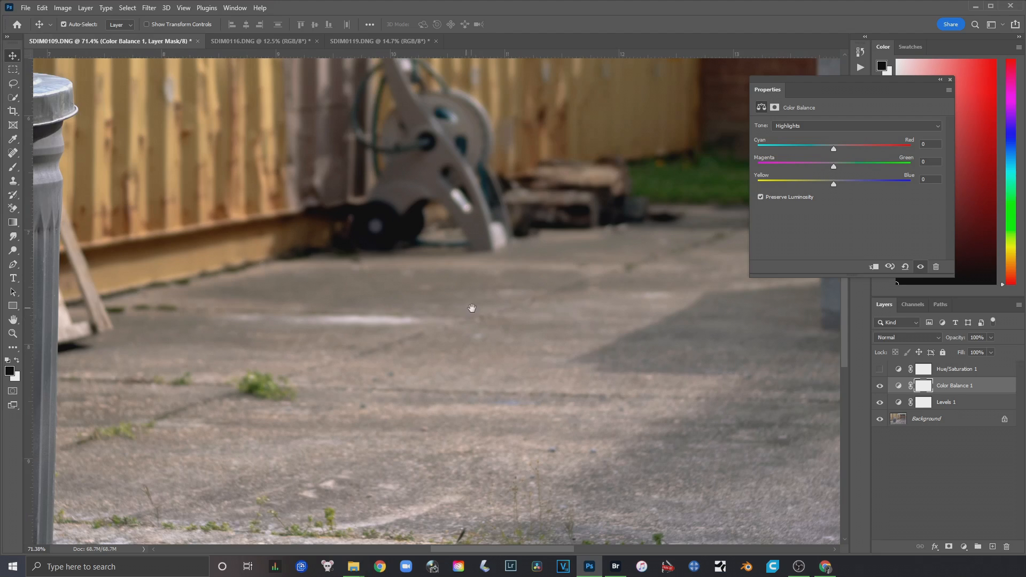
# Examine the color of the trash can, pavement and bricks across SDIM0109.DNG, both in detail and as a whole
pyautogui.moveTo(317, 375); pyautogui.dragTo(589, 255)
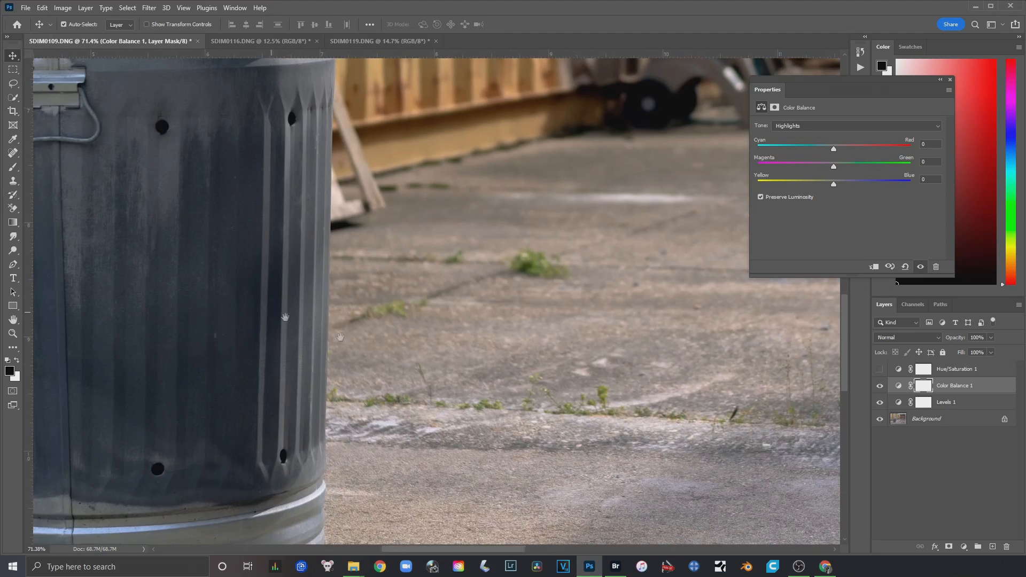
pyautogui.moveTo(270, 312); pyautogui.dragTo(697, 439)
pyautogui.moveTo(742, 85); pyautogui.dragTo(350, 435)
pyautogui.moveTo(458, 511); pyautogui.dragTo(456, 87)
pyautogui.moveTo(520, 346); pyautogui.dragTo(398, 51)
pyautogui.moveTo(637, 395); pyautogui.dragTo(157, 329)
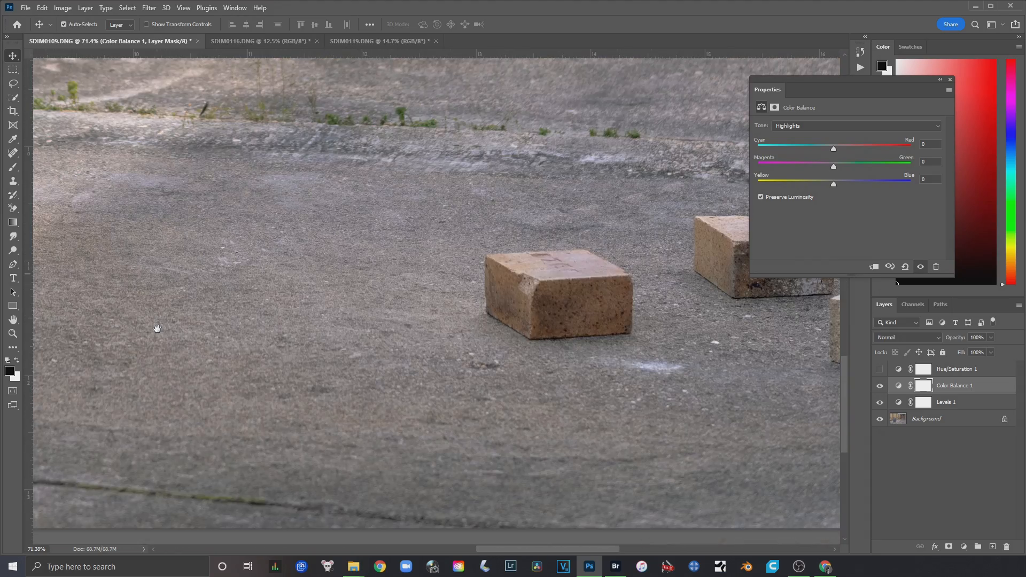
pyautogui.moveTo(528, 322); pyautogui.dragTo(94, 366)
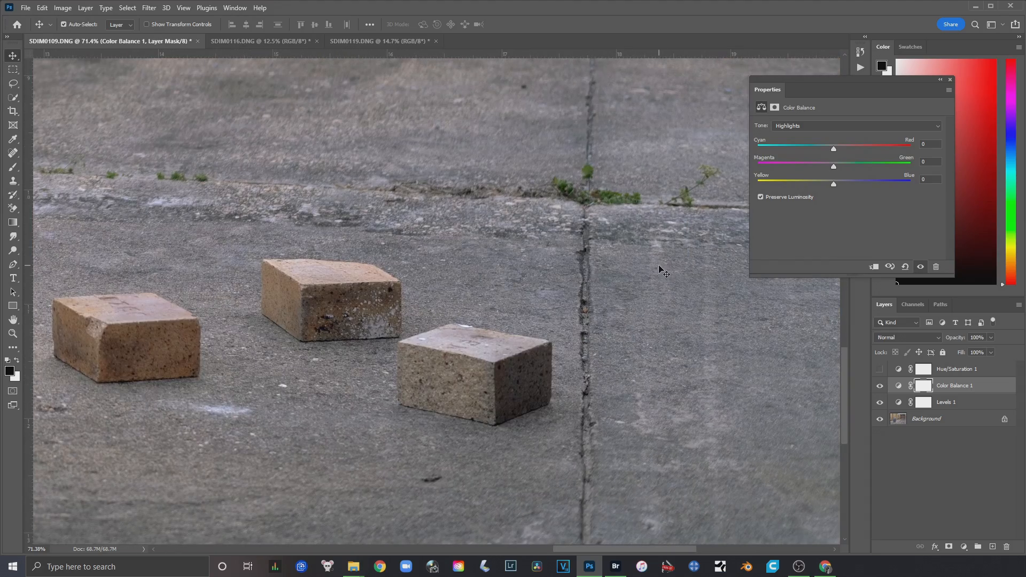
pyautogui.scroll(-5, 635, 231)
pyautogui.scroll(-8, 574, 249)
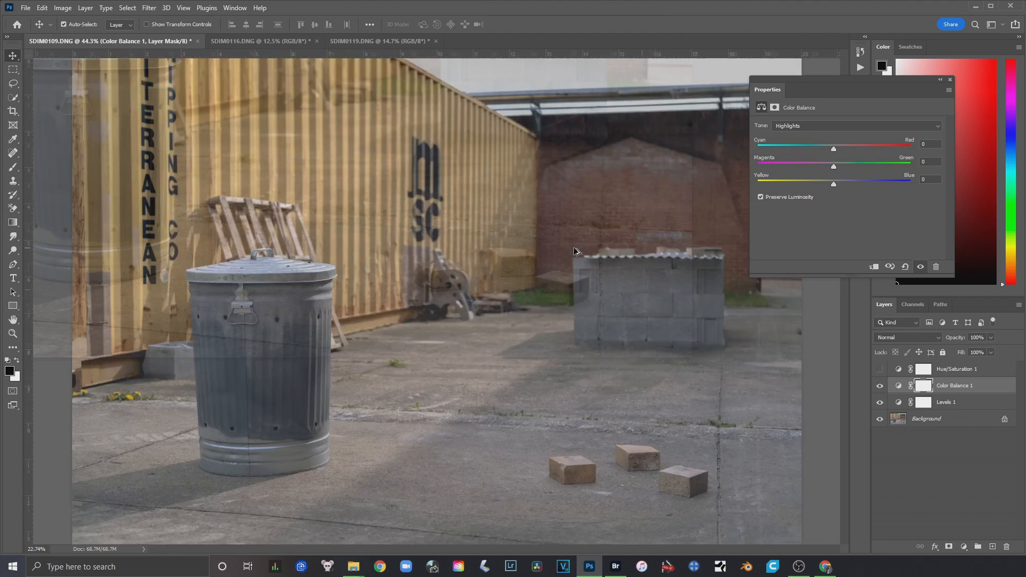
pyautogui.scroll(1, 576, 252)
pyautogui.scroll(-1, 577, 252)
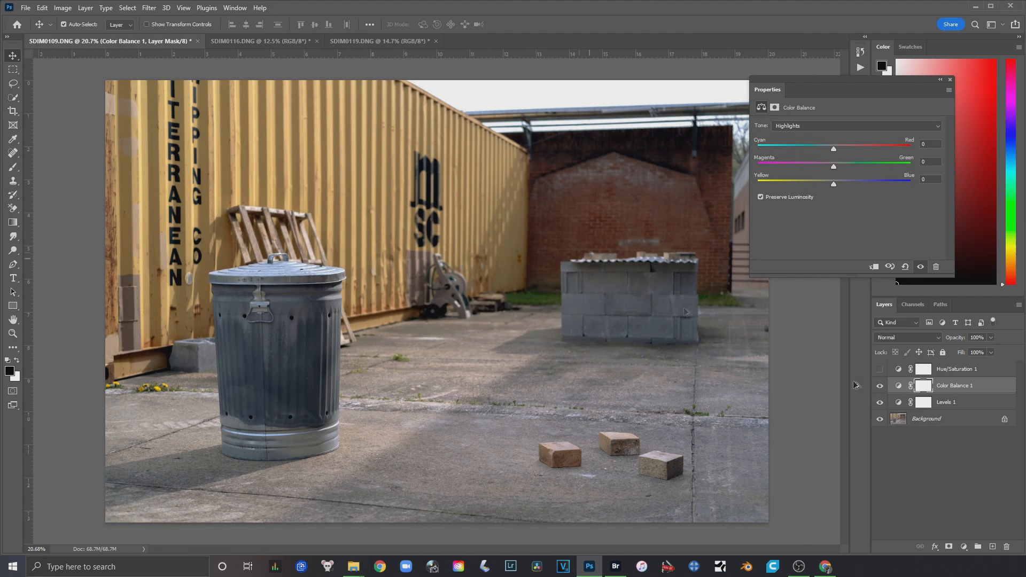
# Show Hue/Saturation 1 on SDIM0109.DNG and fine-tune its master saturation
pyautogui.click(880, 371)
pyautogui.click(899, 371)
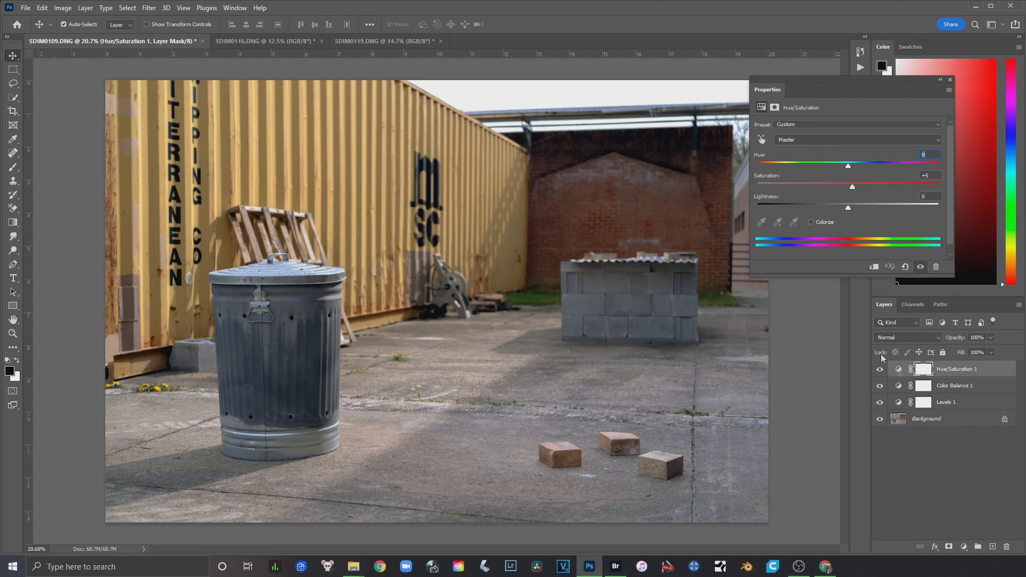
pyautogui.moveTo(873, 187)
pyautogui.mouseDown()
pyautogui.moveTo(884, 188)
pyautogui.moveTo(857, 188)
pyautogui.mouseUp()
# Compare SDIM0109.DNG with and without Hue/Saturation 1, and collapse the adjustment properties
pyautogui.click(878, 370)
pyautogui.click(878, 370)
pyautogui.click(878, 369)
pyautogui.click(878, 370)
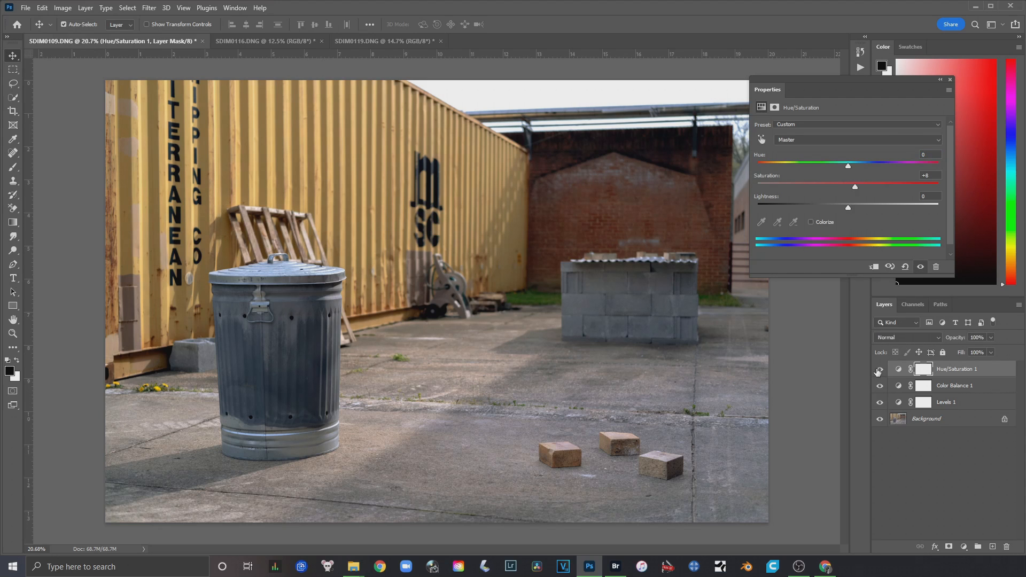
pyautogui.click(940, 81)
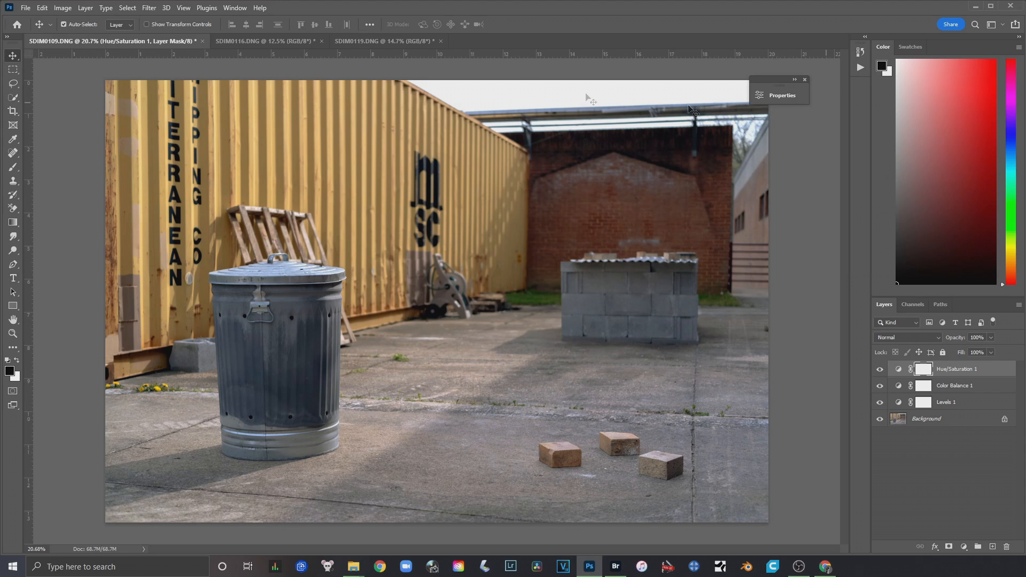
# Review the edited SDIM0116.DNG and SDIM0119.DNG photos and return to SDIM0109.DNG
pyautogui.click(264, 39)
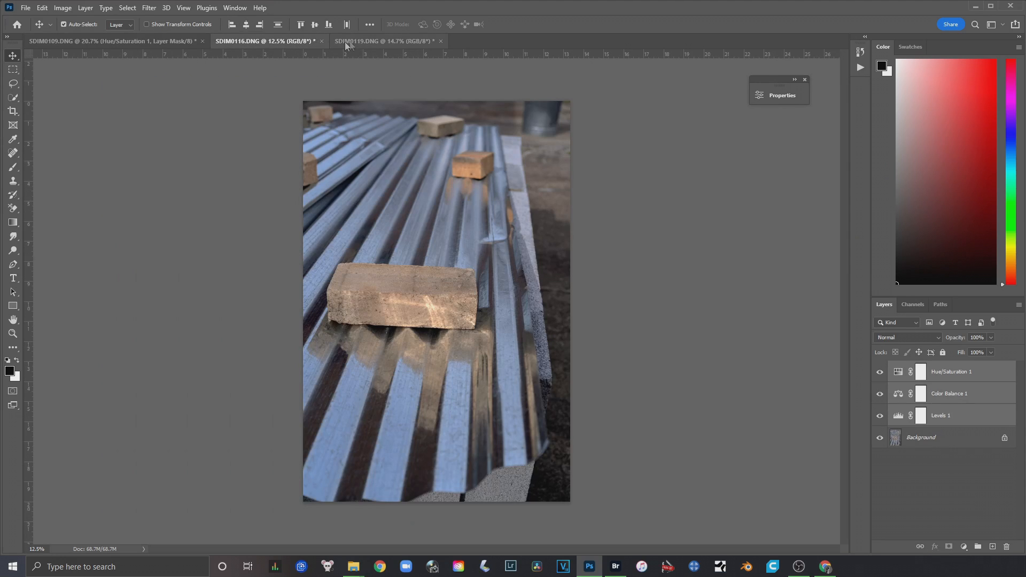
pyautogui.click(373, 42)
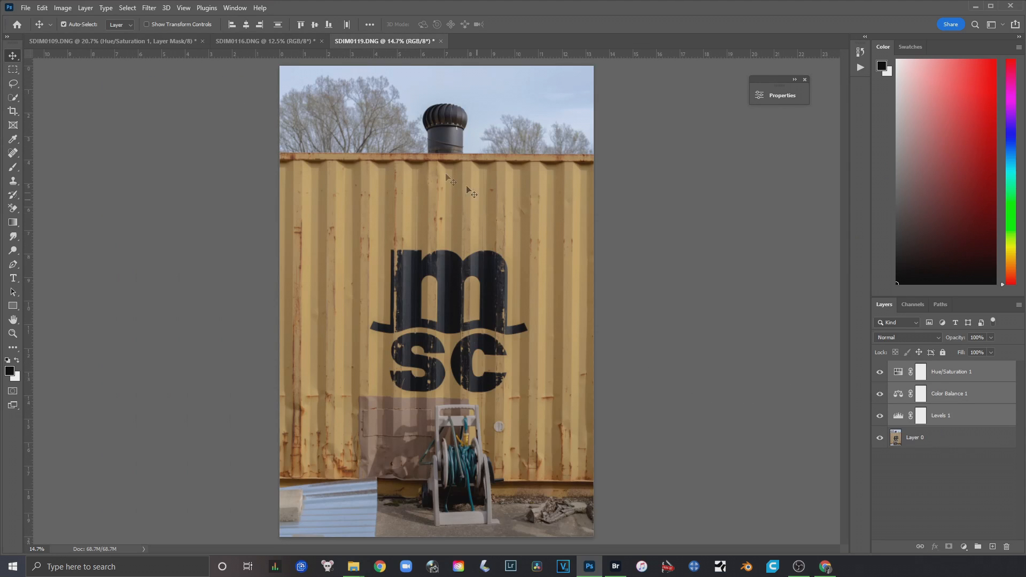
pyautogui.click(277, 44)
pyautogui.click(146, 42)
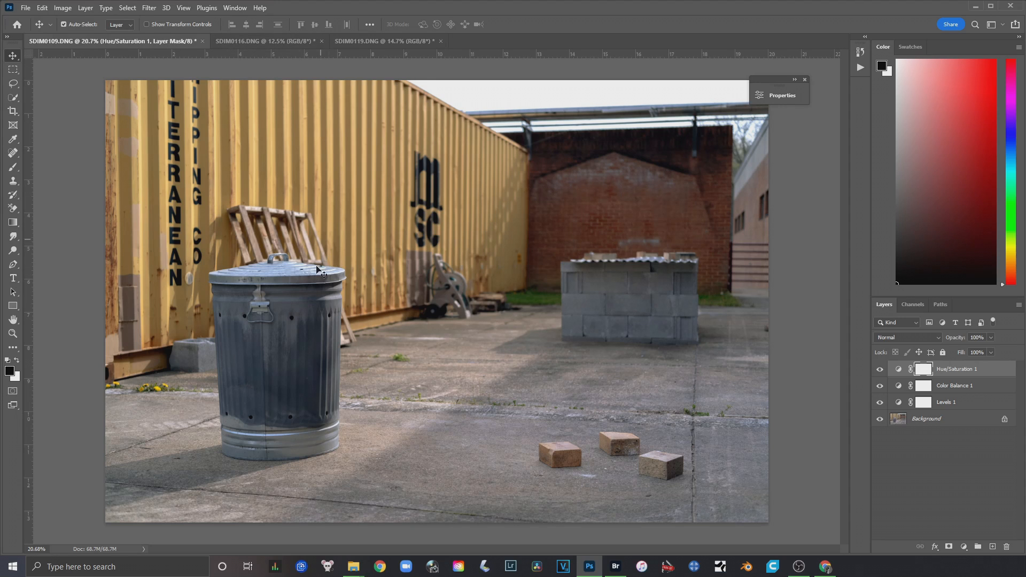
pyautogui.click(26, 9)
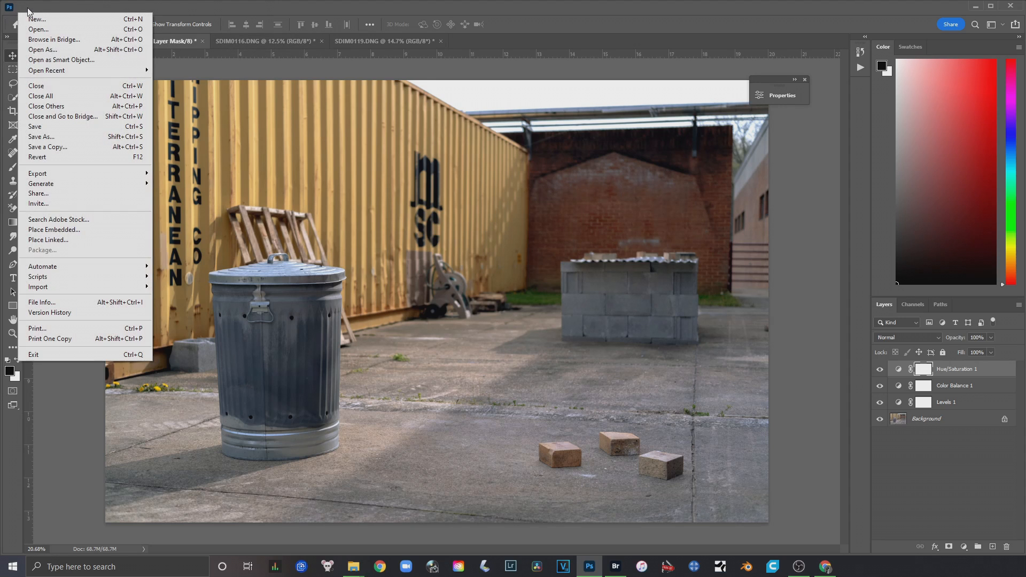
pyautogui.moveTo(89, 169)
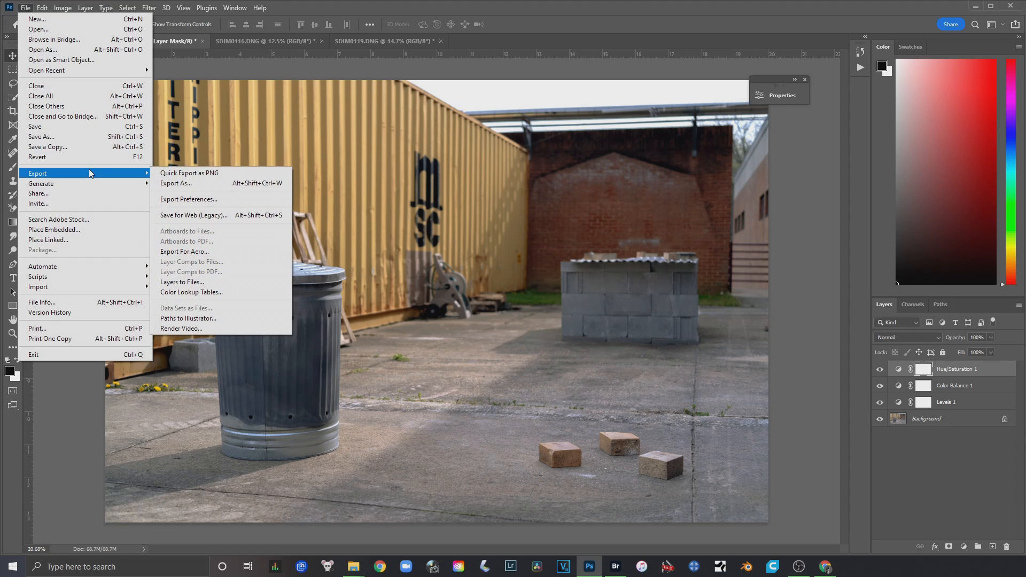
pyautogui.click(195, 188)
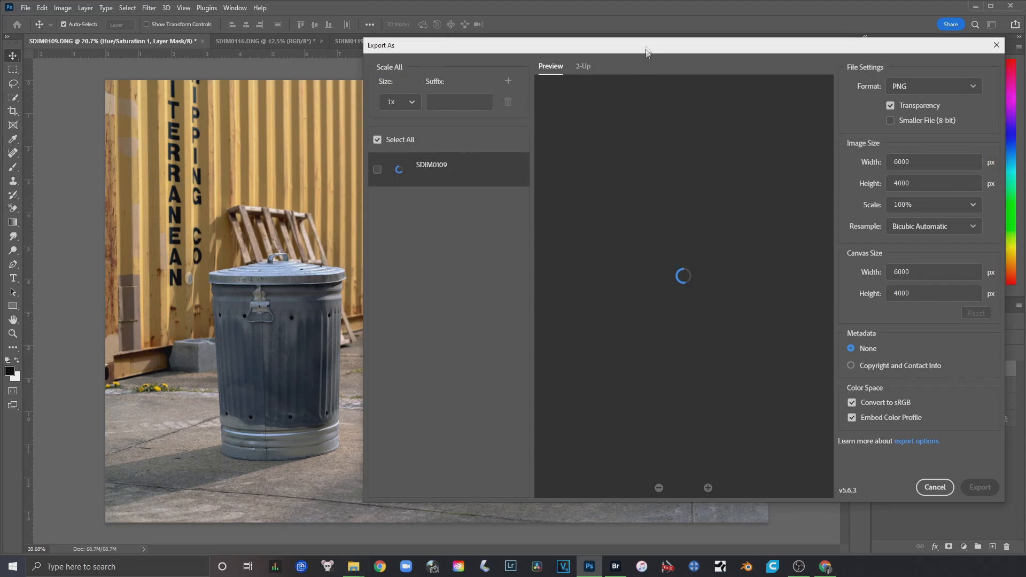
pyautogui.moveTo(646, 51); pyautogui.dragTo(422, 75)
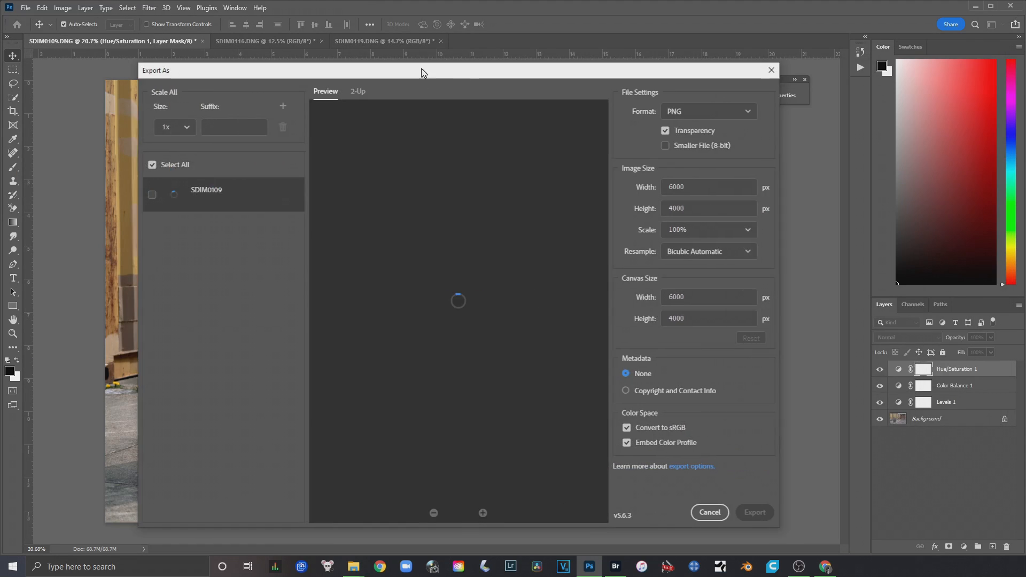
pyautogui.click(715, 110)
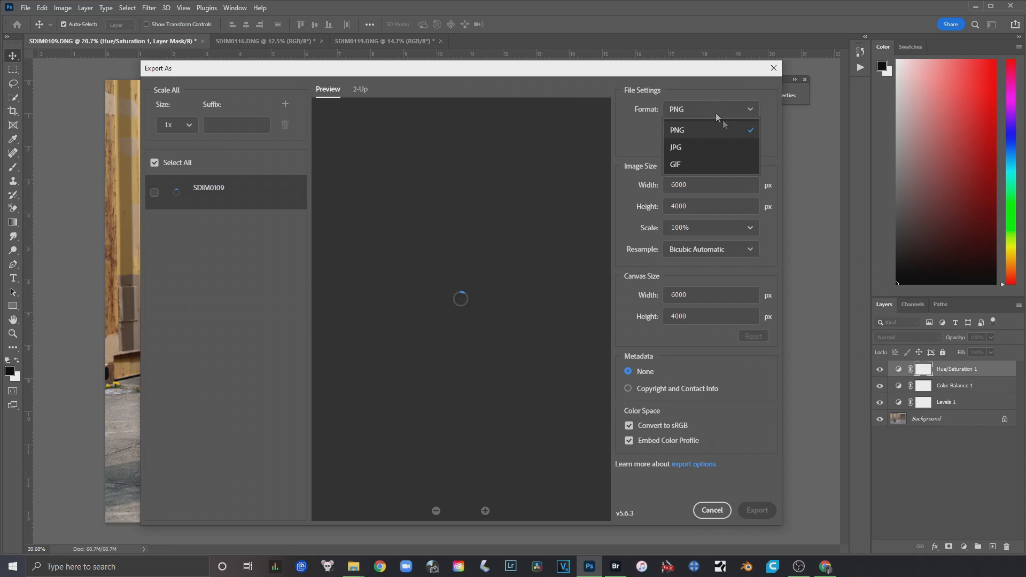
pyautogui.click(695, 147)
pyautogui.moveTo(587, 71); pyautogui.dragTo(666, 49)
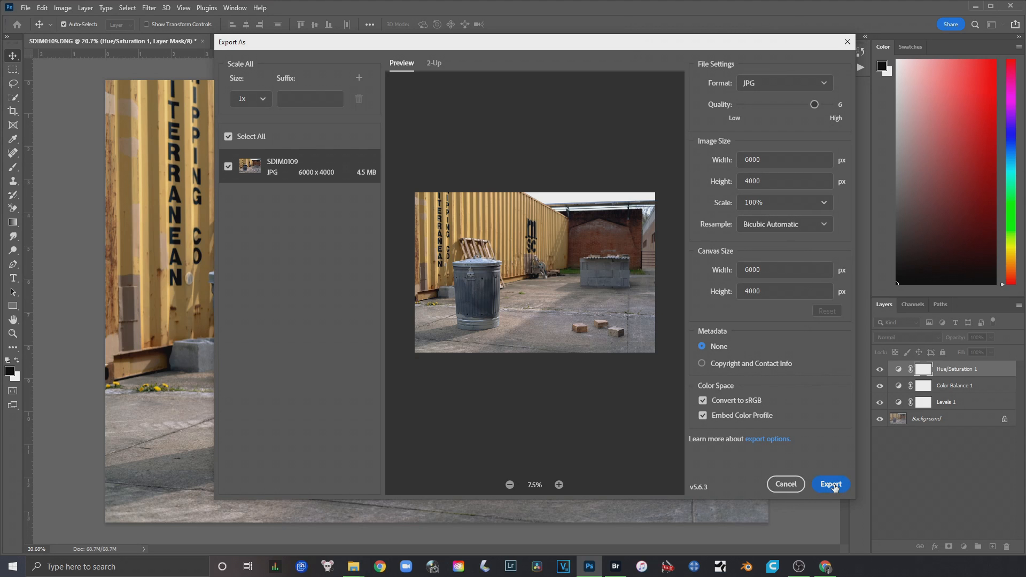
pyautogui.click(785, 484)
pyautogui.click(25, 8)
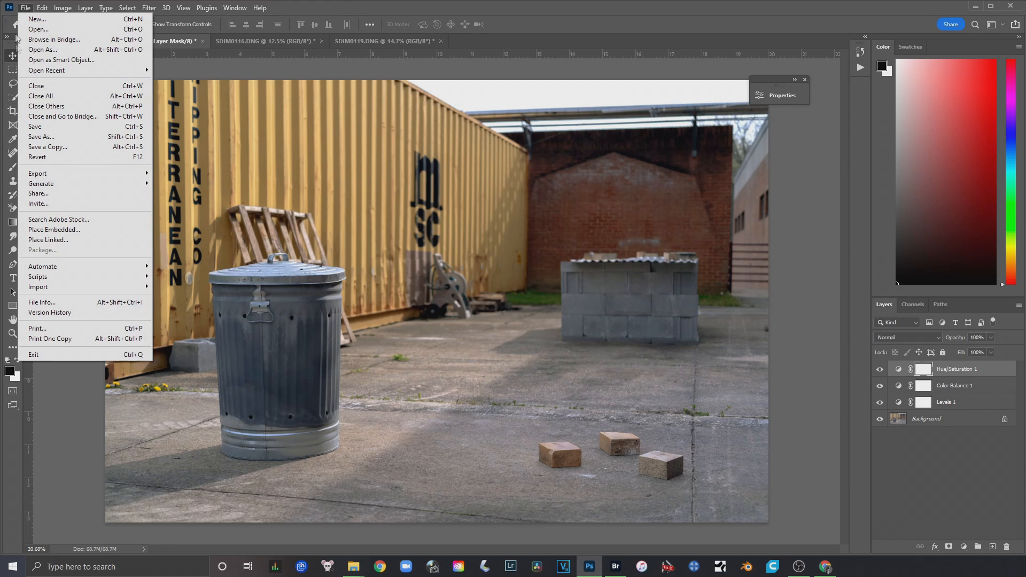
pyautogui.click(42, 136)
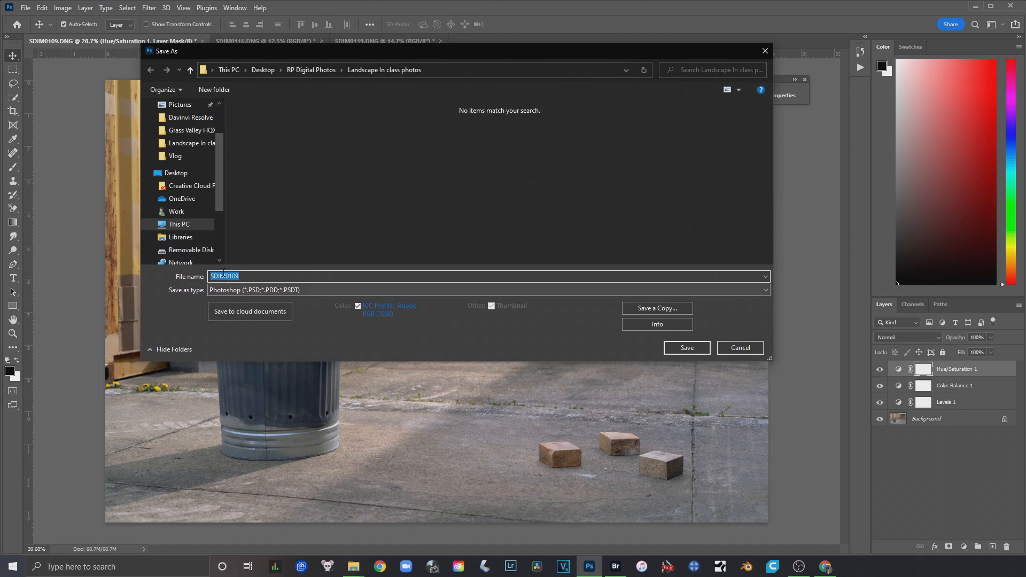
pyautogui.click(738, 350)
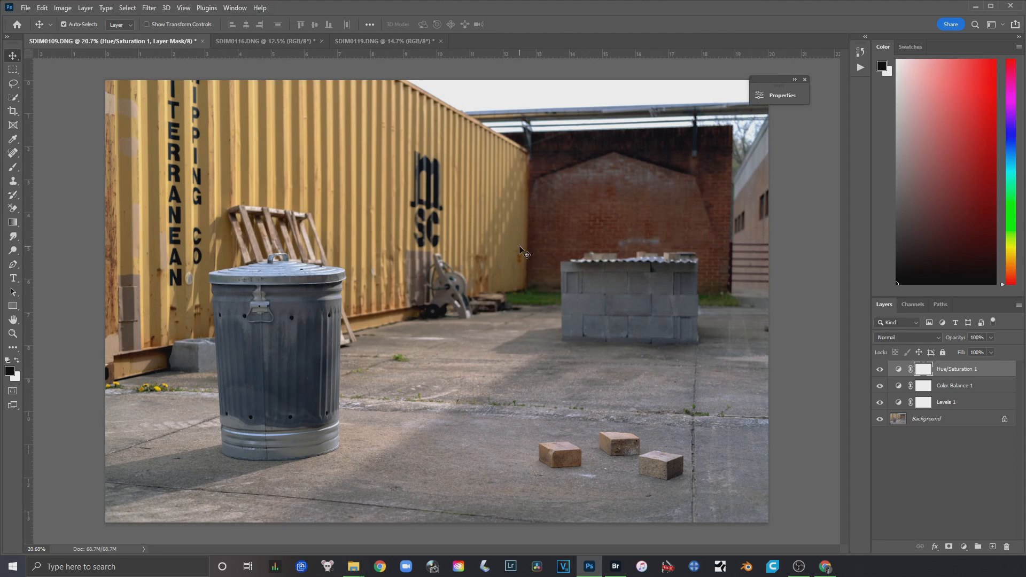
# Select the Levels 1 layer on SDIM0109.DNG and open the Image Processor script for the open images
pyautogui.click(899, 406)
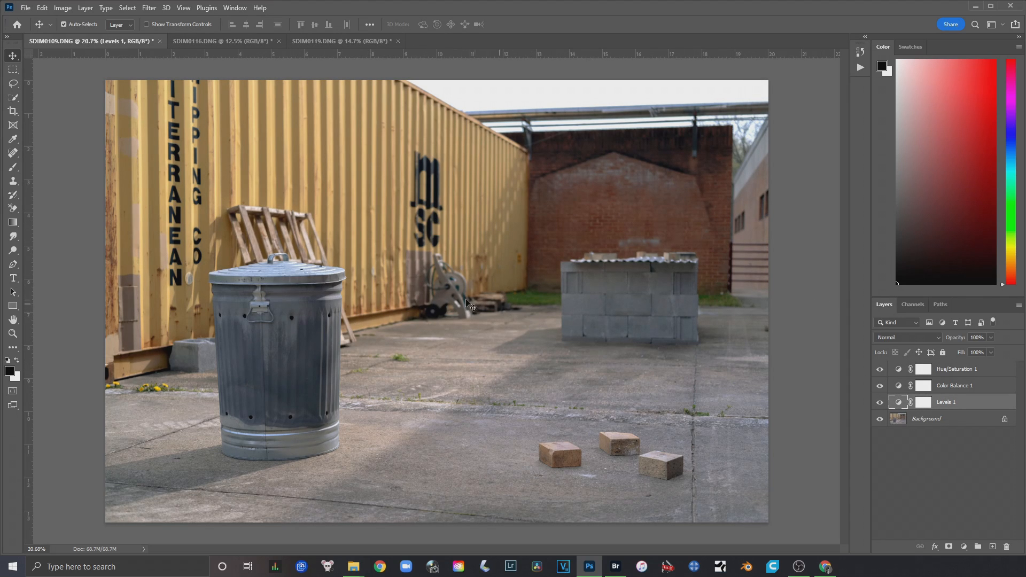
pyautogui.click(26, 8)
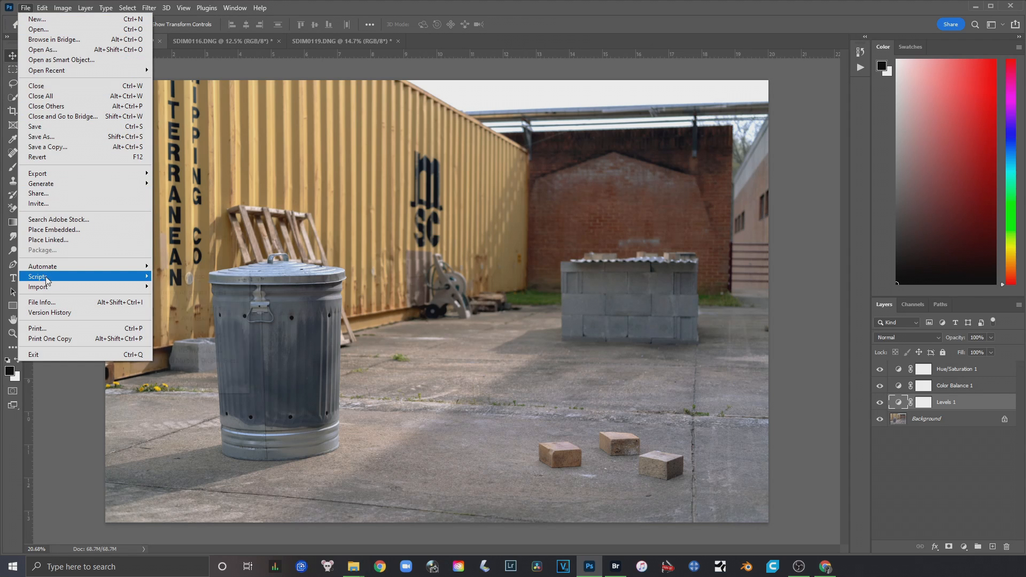
pyautogui.moveTo(58, 279)
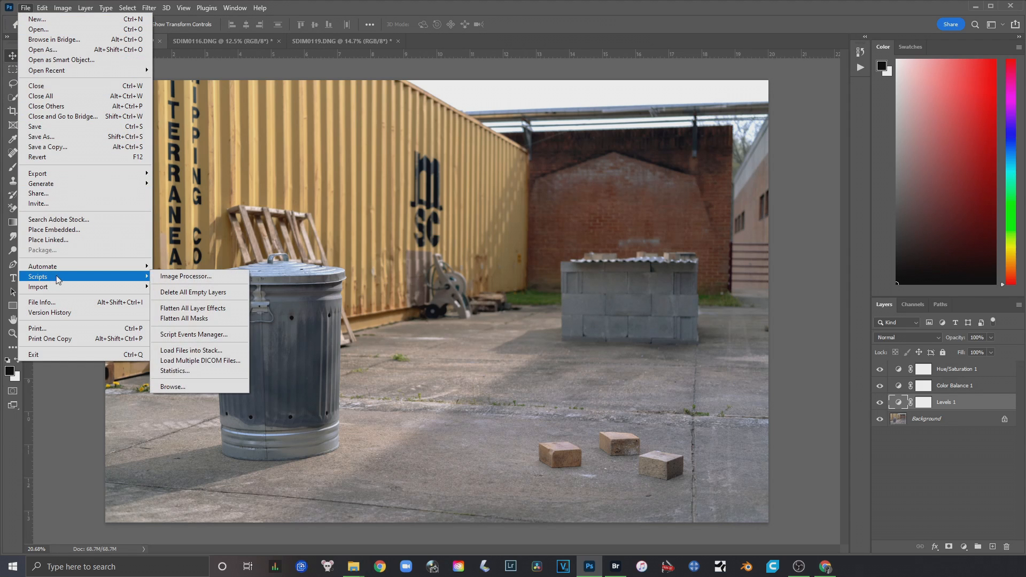
pyautogui.click(186, 277)
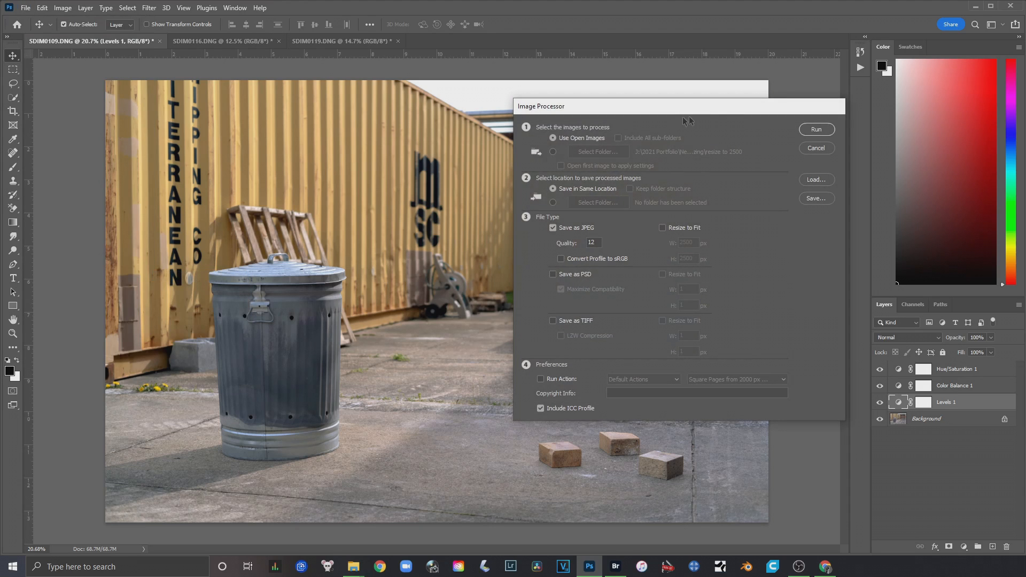
pyautogui.moveTo(684, 109); pyautogui.dragTo(608, 100)
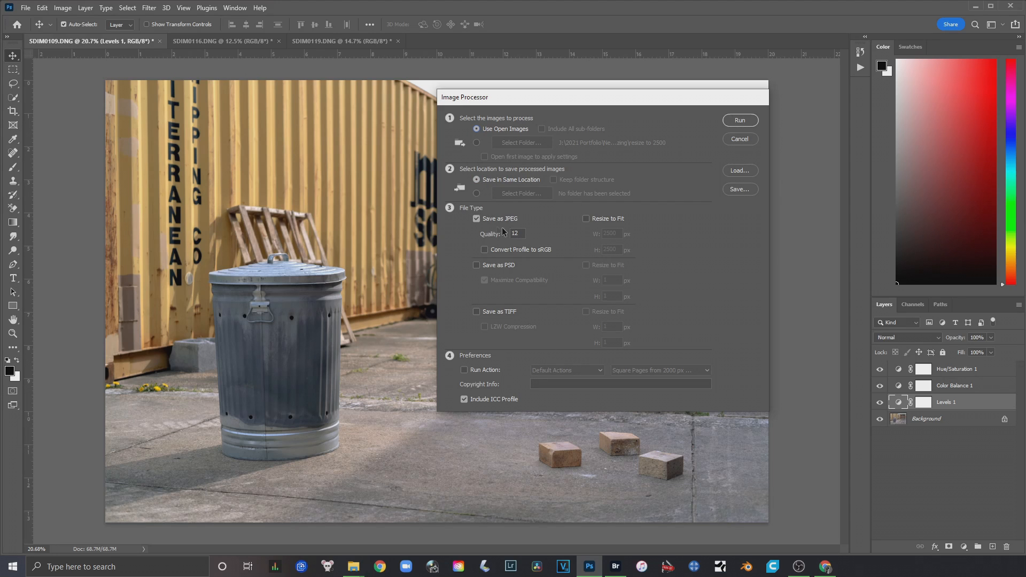
# Process the open images into their same location as JPEG at quality 12 and as PSD with maximized compatibility
pyautogui.click(477, 220)
pyautogui.click(477, 220)
pyautogui.moveTo(521, 234); pyautogui.dragTo(513, 233)
pyautogui.click(476, 266)
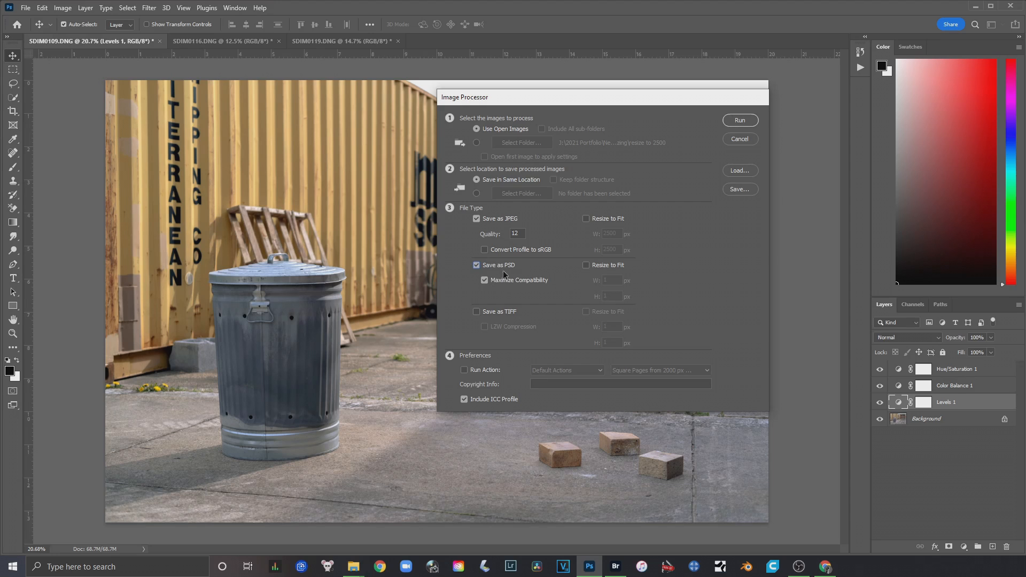
pyautogui.click(476, 266)
pyautogui.click(477, 266)
pyautogui.click(740, 121)
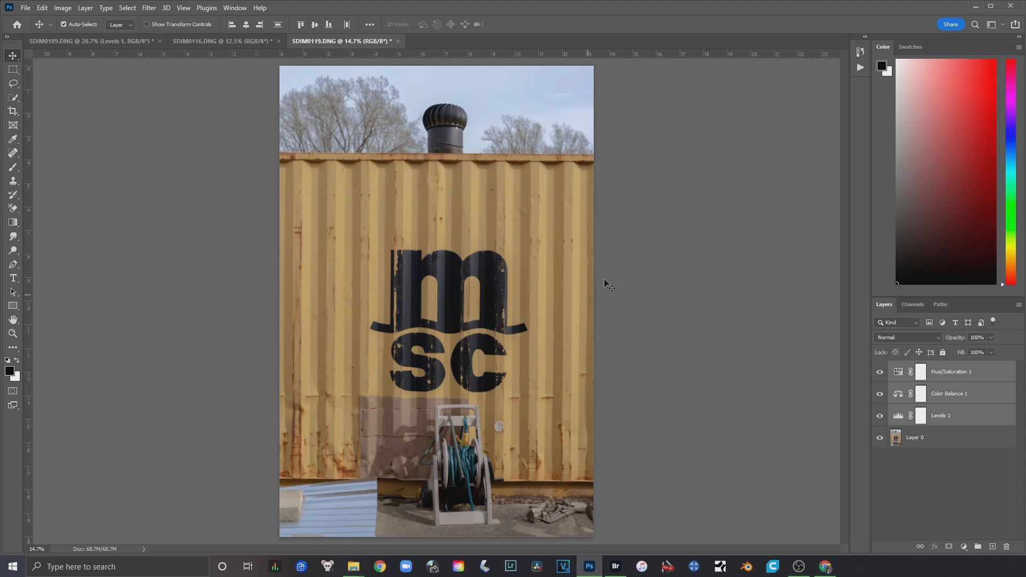
# Minimize Photoshop and Bridge, close the old File Explorer window, and open the RP Digital Photos folder from the desktop
pyautogui.click(976, 7)
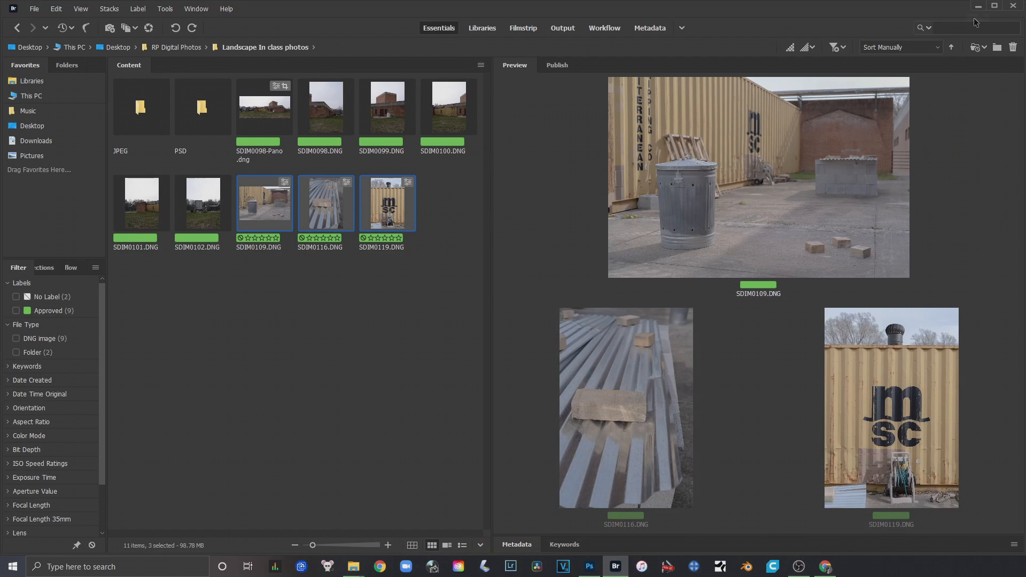
pyautogui.click(977, 7)
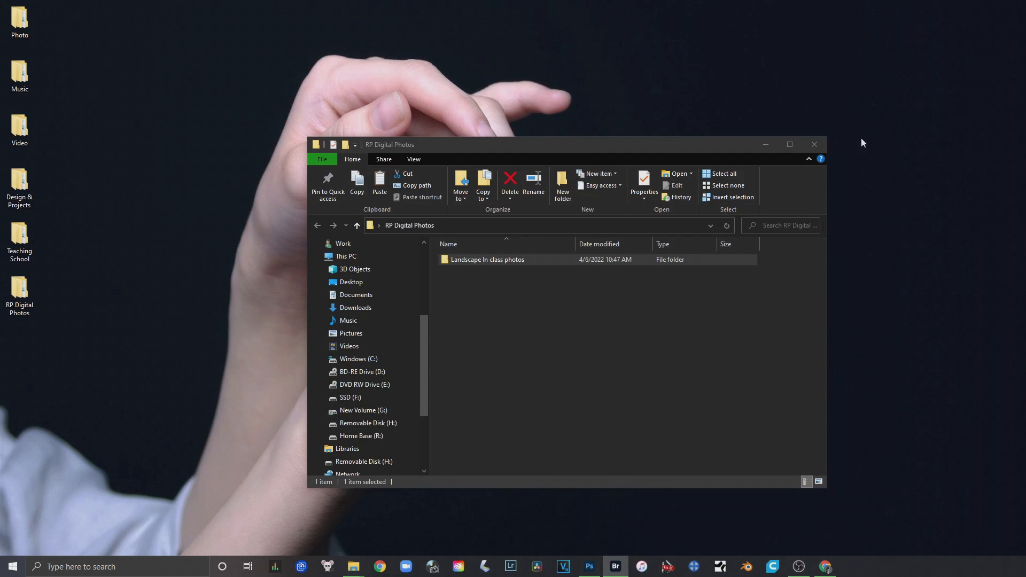
pyautogui.click(818, 145)
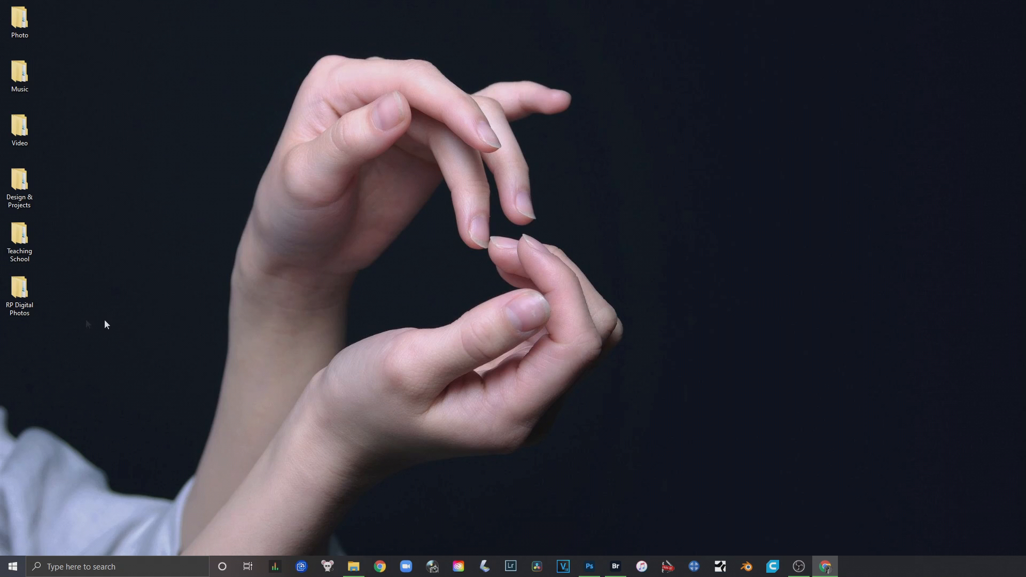
pyautogui.doubleClick(14, 295)
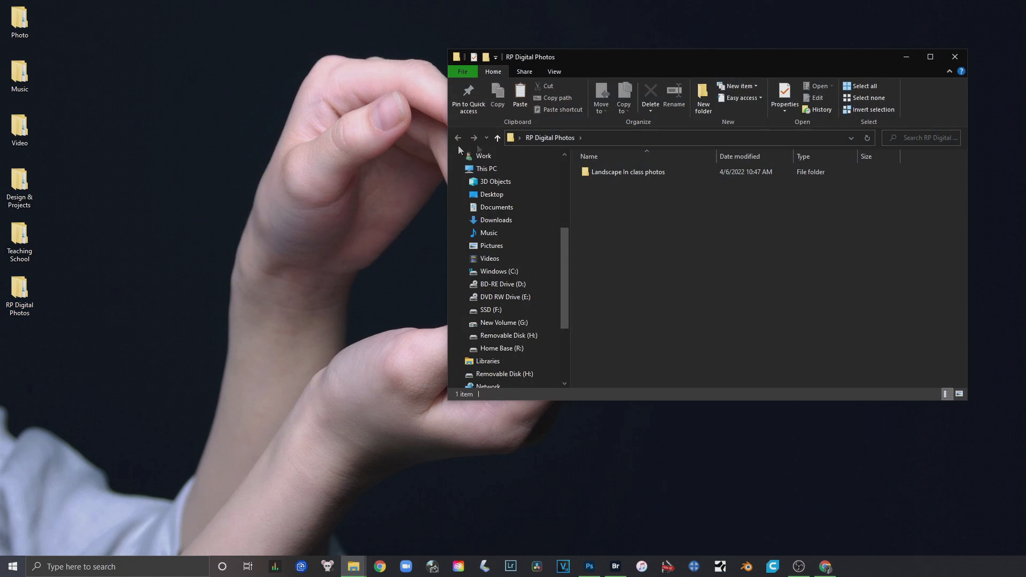
# Open the Landscape In class photos folder and check the SDIM0102 photo and the SDIM0098-Pano panorama in it
pyautogui.click(633, 172)
pyautogui.doubleClick(634, 172)
pyautogui.moveTo(665, 58); pyautogui.dragTo(526, 35)
pyautogui.click(661, 163)
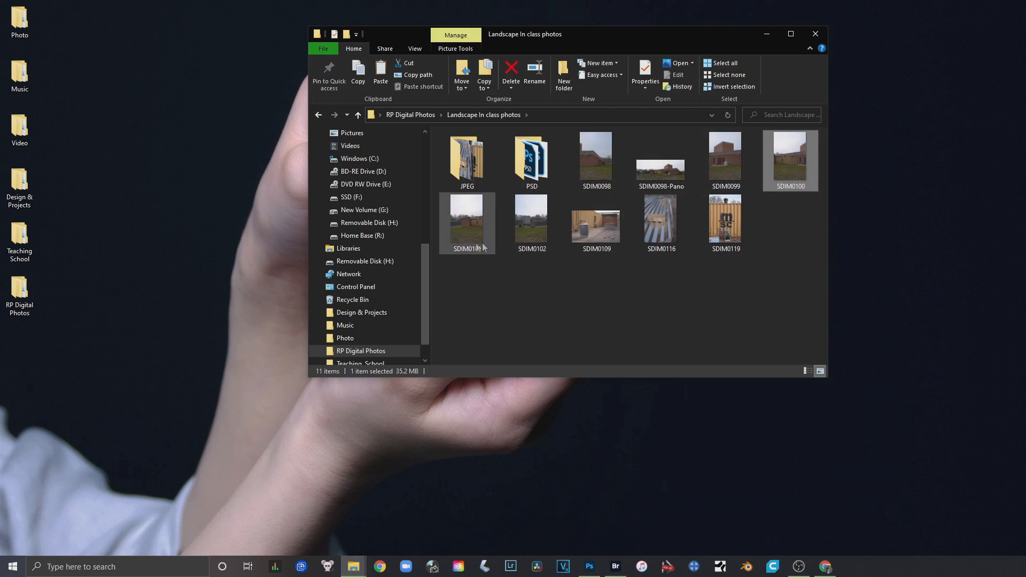
pyautogui.click(532, 227)
pyautogui.click(660, 176)
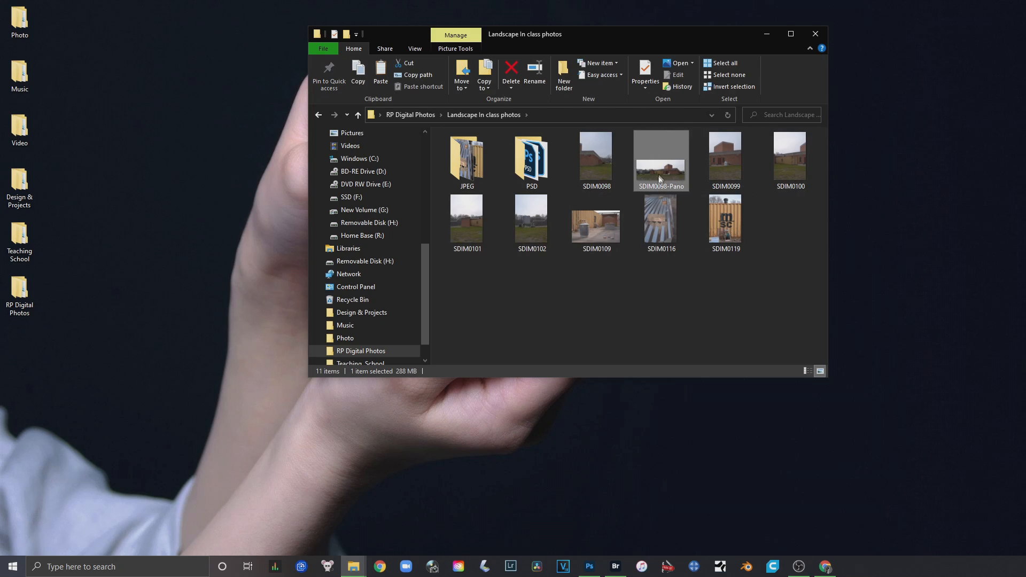
pyautogui.click(556, 298)
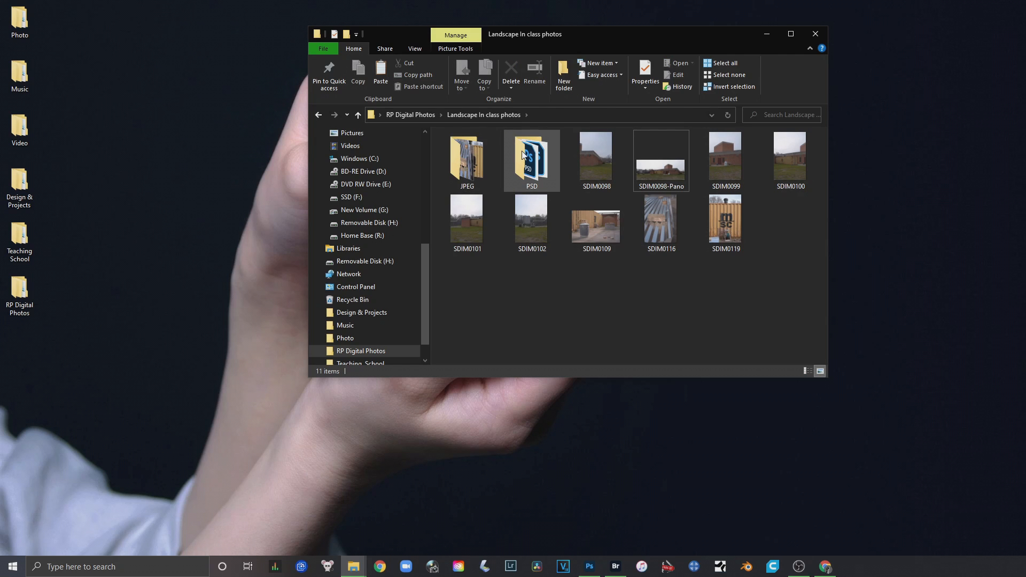
# Open the JPEG folder and view SDIM0109.jpg, SDIM0116.jpg and SDIM0119.jpg in the Photos viewer, closing it at the end
pyautogui.doubleClick(465, 162)
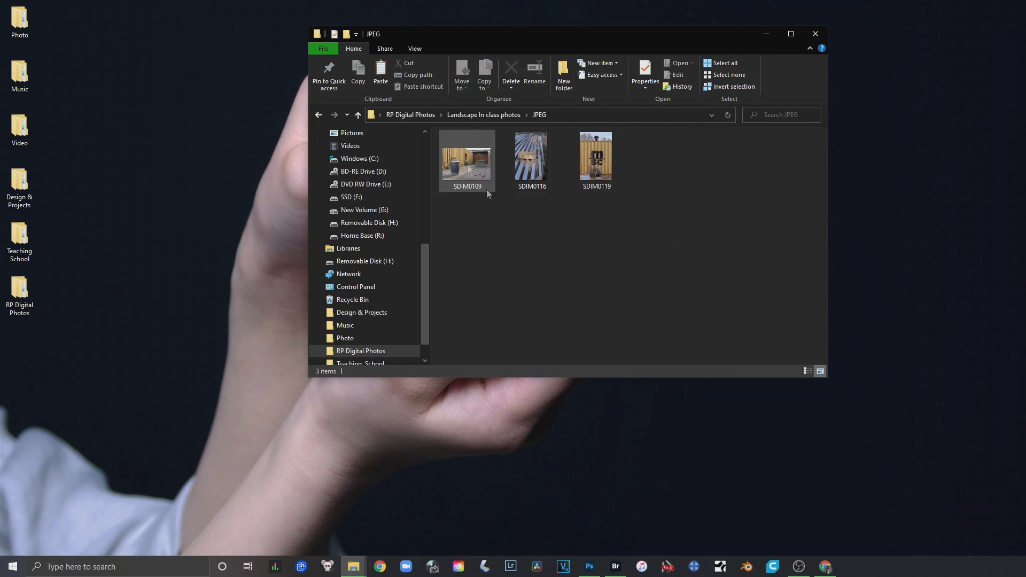
pyautogui.click(481, 172)
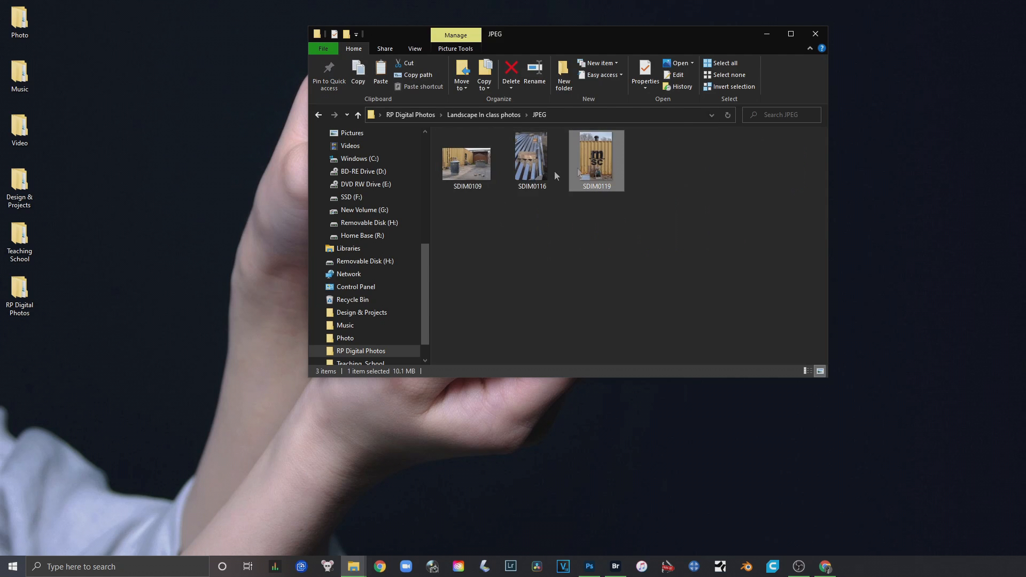
pyautogui.doubleClick(488, 176)
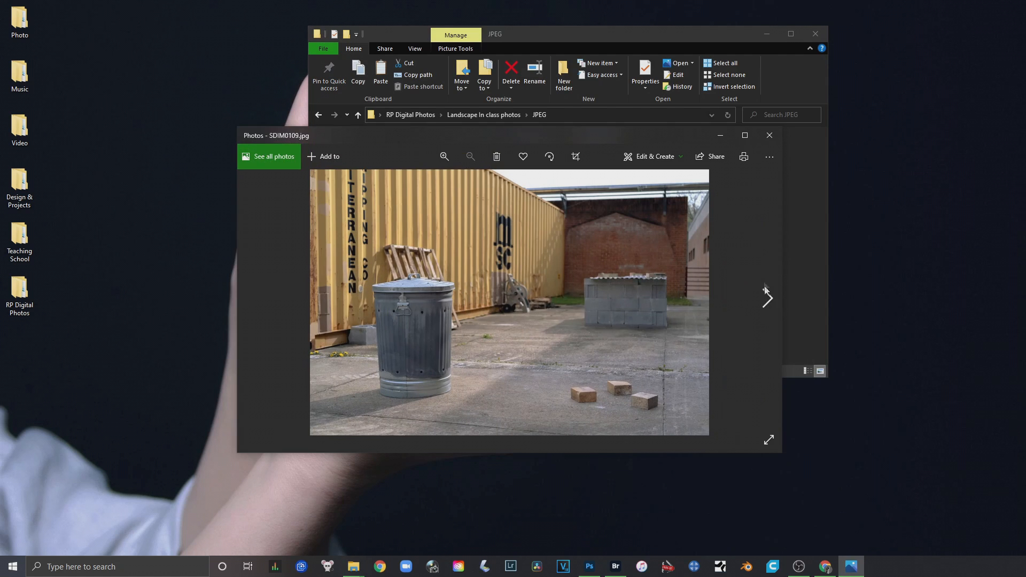
pyautogui.click(767, 299)
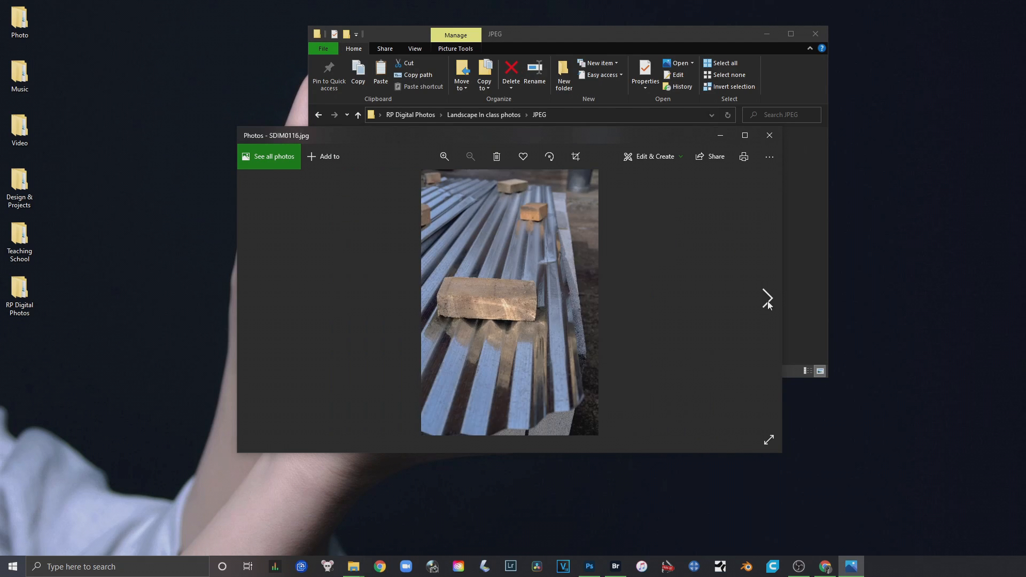
pyautogui.click(767, 301)
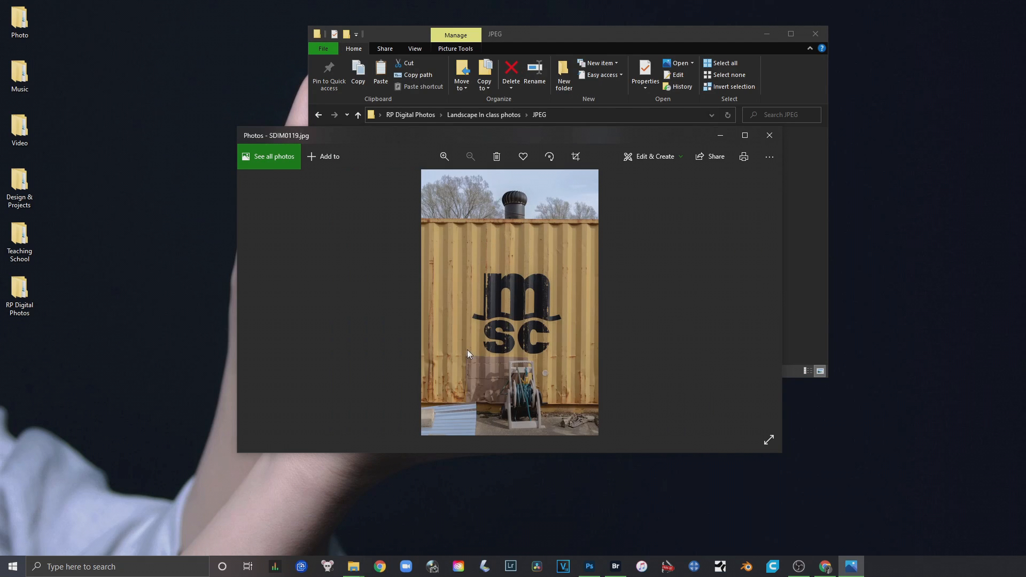
pyautogui.click(769, 137)
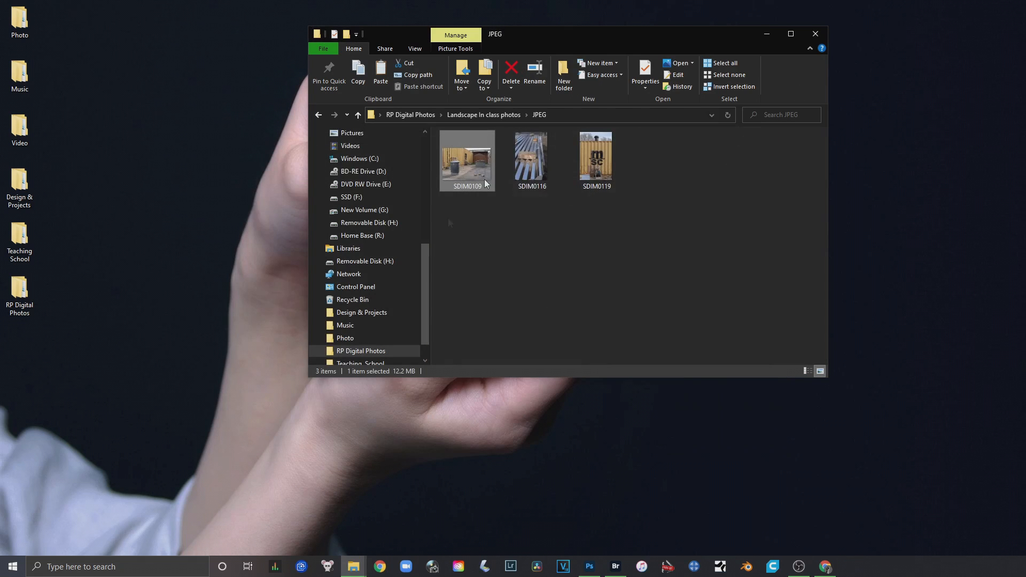
# Compare the file sizes of SDIM0109 as a PSD, as the original raw photo and as a JPEG
pyautogui.click(319, 117)
pyautogui.doubleClick(518, 150)
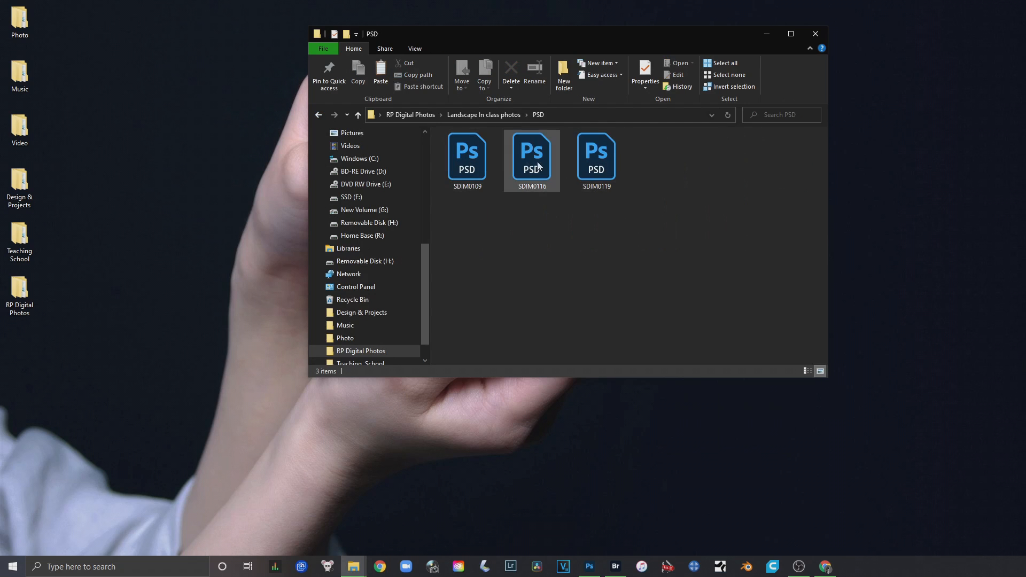
pyautogui.click(471, 185)
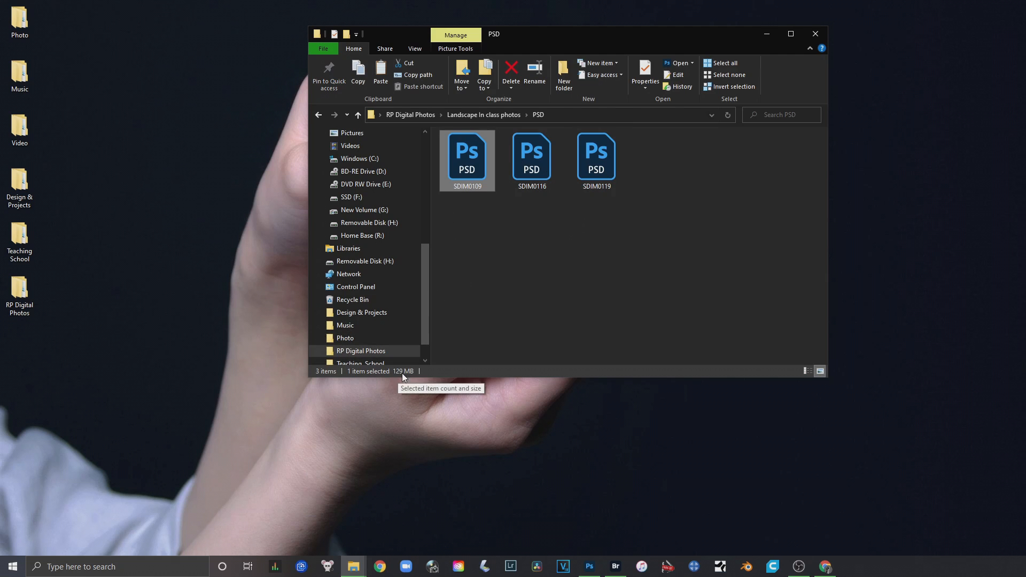
pyautogui.click(319, 115)
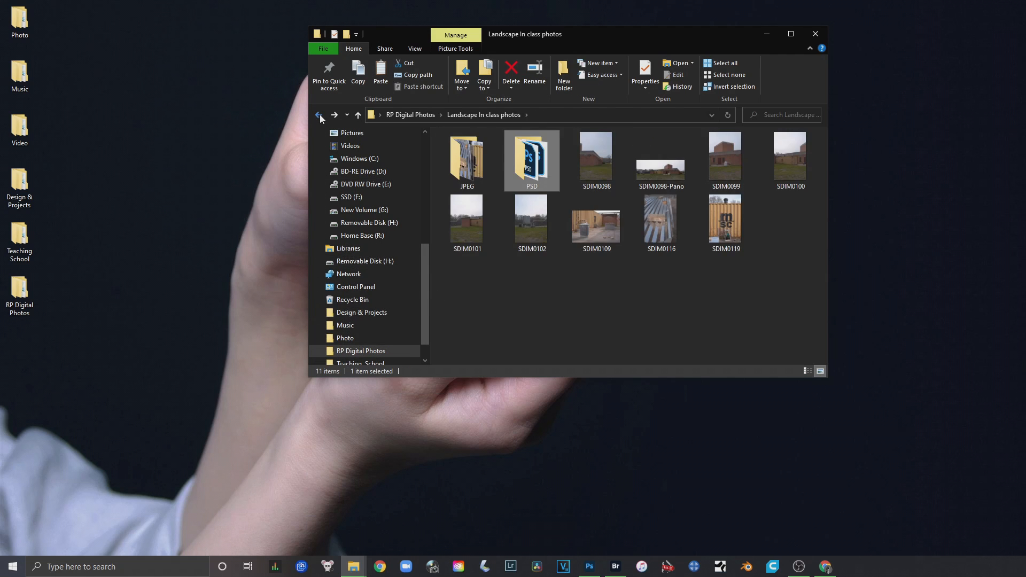
pyautogui.click(607, 226)
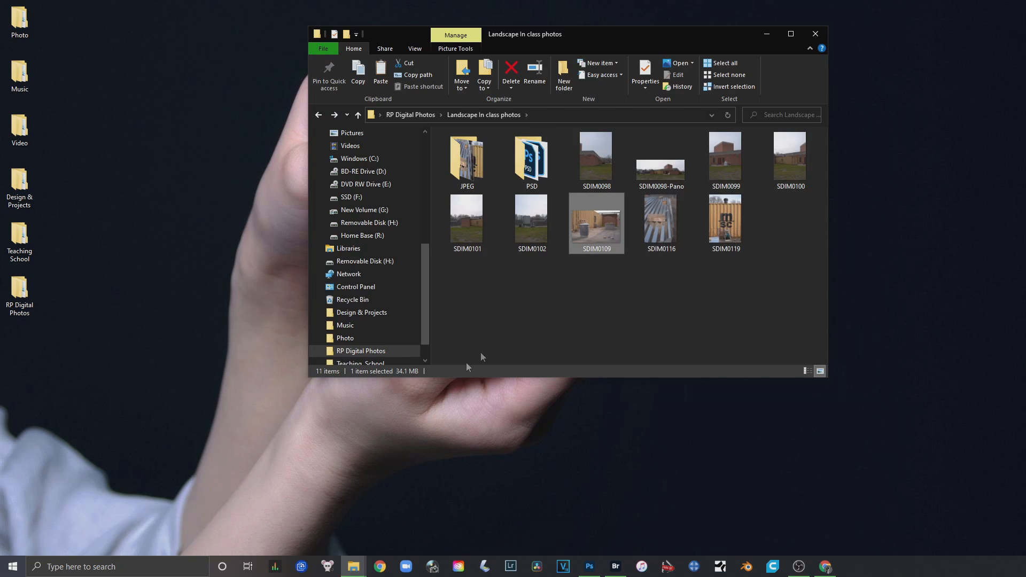
pyautogui.doubleClick(481, 166)
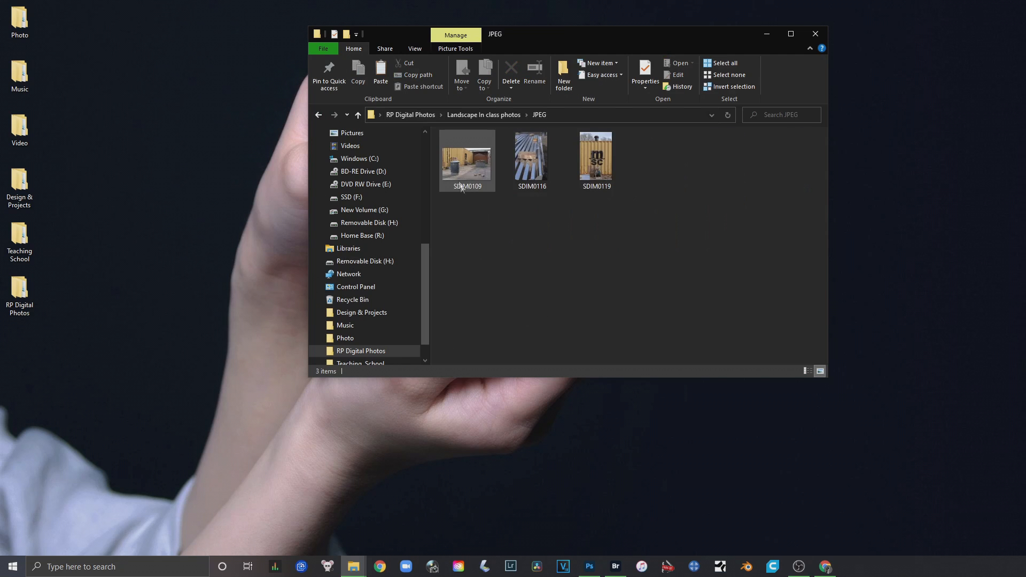
pyautogui.click(464, 176)
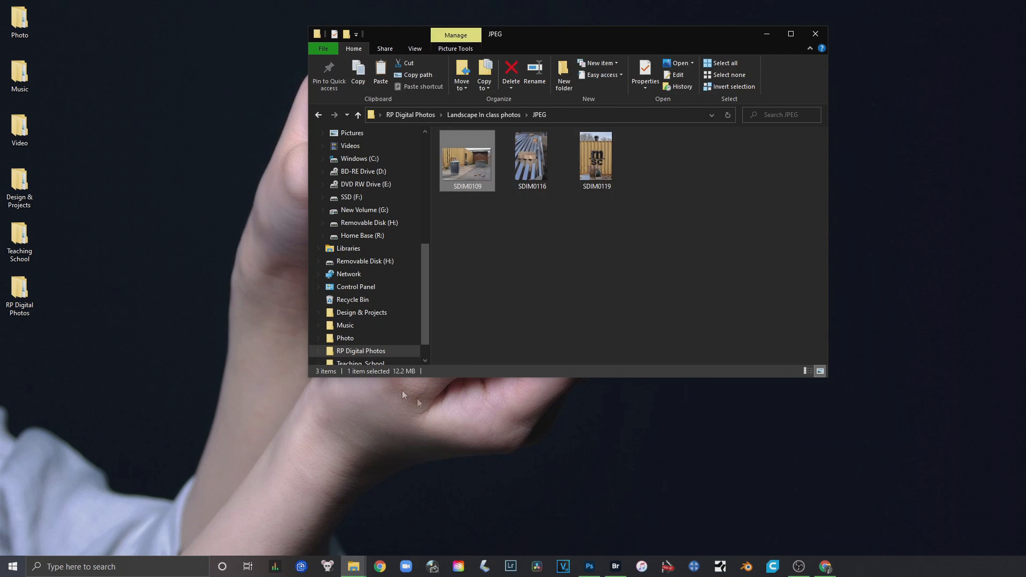
# Revisit the PSD folder, retrace the path from RP Digital Photos to Landscape In class photos, and close the File Explorer window
pyautogui.click(317, 114)
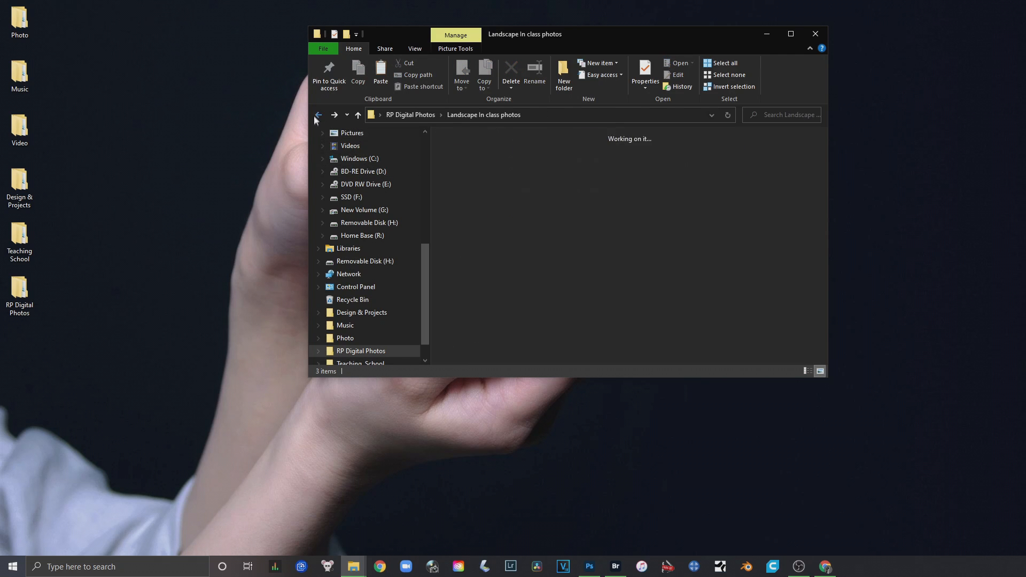
pyautogui.doubleClick(529, 157)
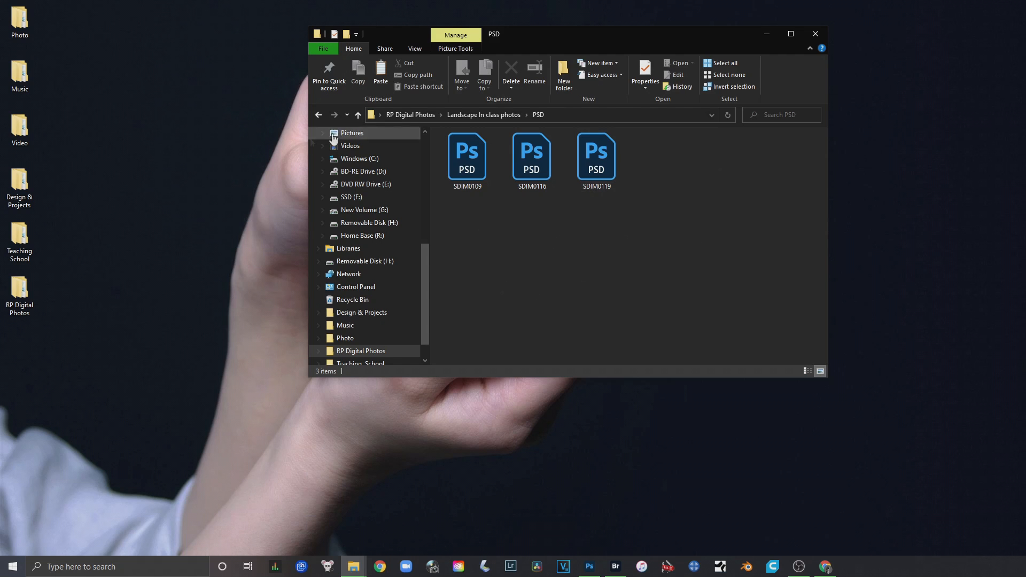
pyautogui.click(317, 115)
pyautogui.click(318, 114)
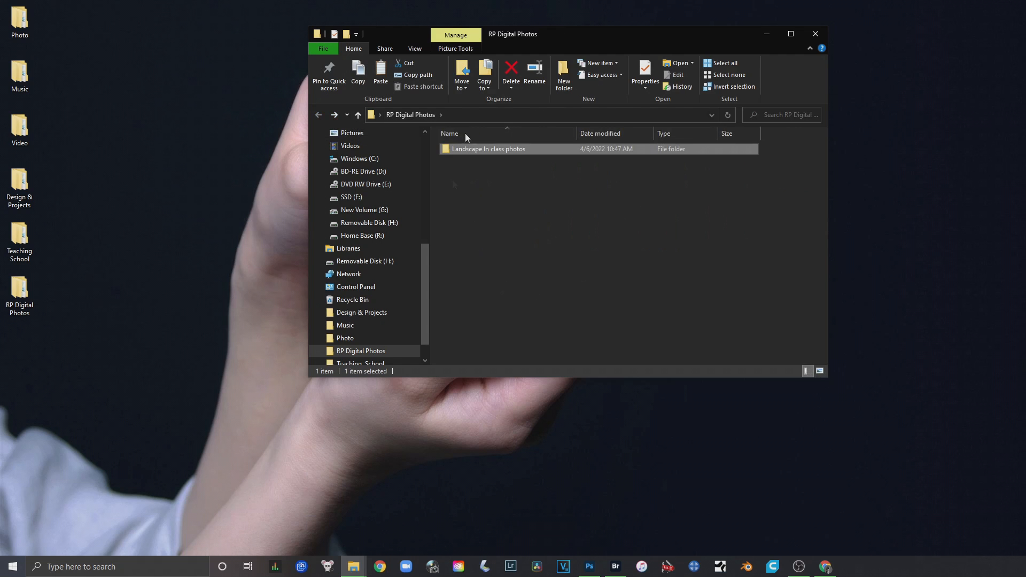
pyautogui.doubleClick(480, 149)
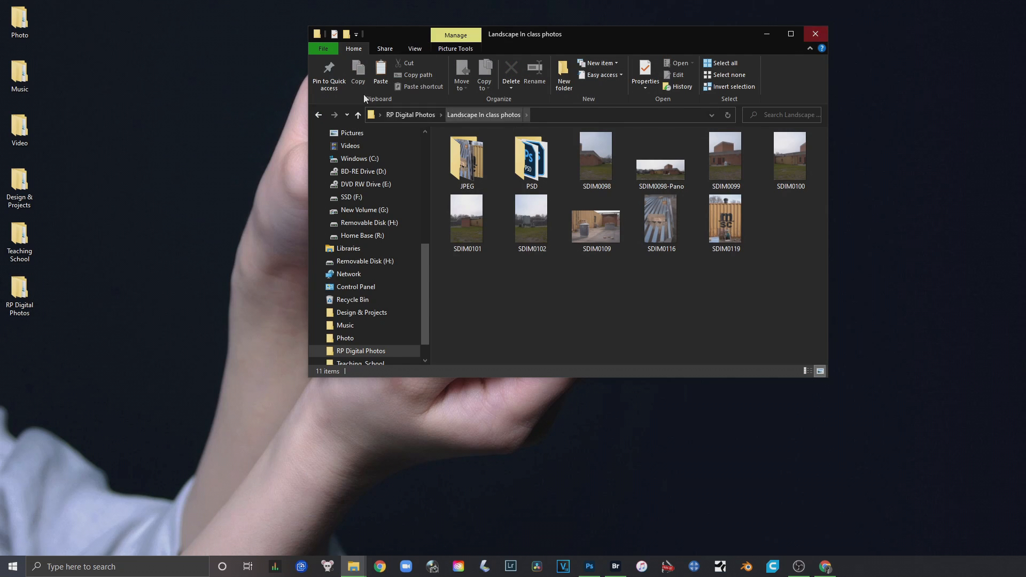
pyautogui.click(815, 33)
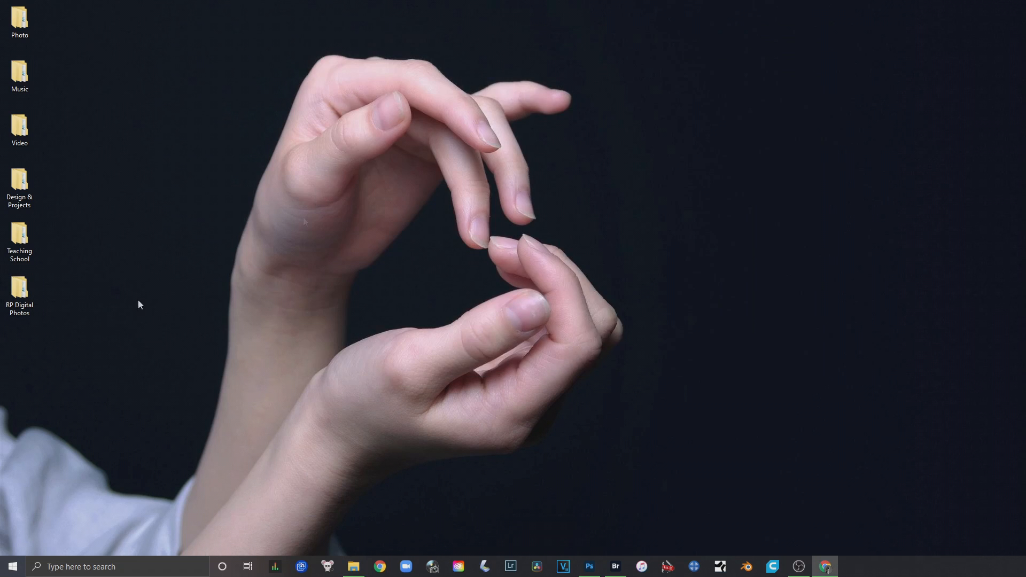
# Reopen the RP Digital Photos folder from the desktop, reposition its window, and open the Landscape In class photos folder
pyautogui.moveTo(19, 292)
pyautogui.mouseDown()
pyautogui.moveTo(50, 315)
pyautogui.moveTo(216, 203)
pyautogui.moveTo(12, 299)
pyautogui.mouseUp()
pyautogui.doubleClick(18, 293)
pyautogui.moveTo(525, 37); pyautogui.dragTo(373, 106)
pyautogui.click(369, 217)
pyautogui.moveTo(328, 221)
pyautogui.mouseDown()
pyautogui.moveTo(508, 65)
pyautogui.moveTo(809, 166)
pyautogui.moveTo(331, 251)
pyautogui.moveTo(329, 218)
pyautogui.mouseUp()
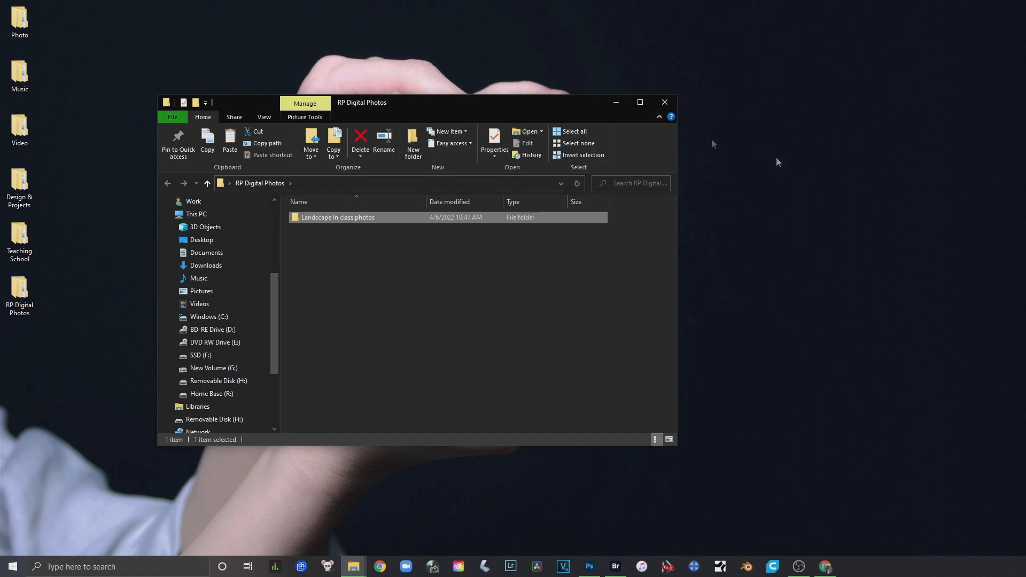
pyautogui.click(389, 296)
pyautogui.moveTo(413, 104); pyautogui.dragTo(367, 79)
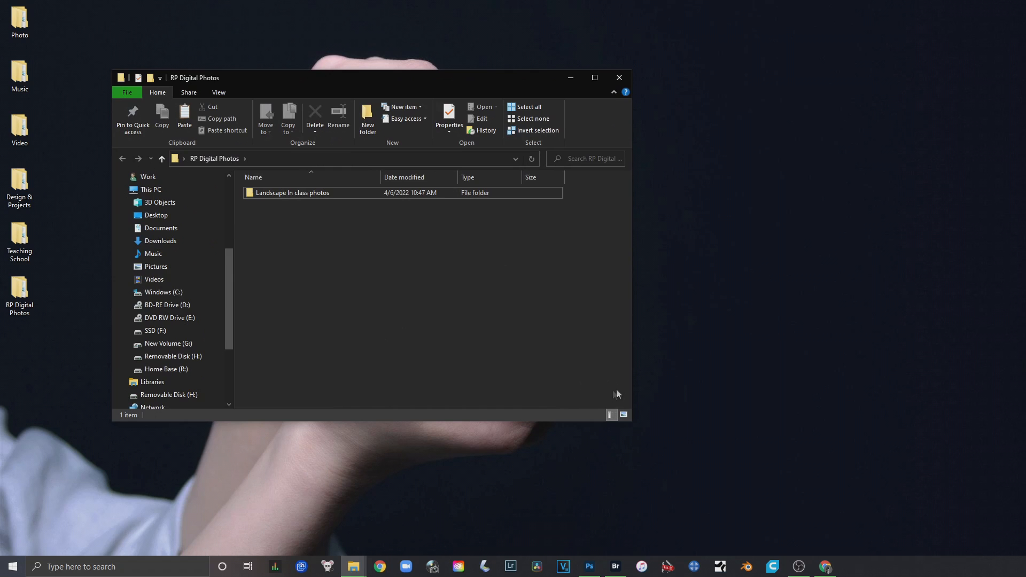
pyautogui.moveTo(270, 192); pyautogui.dragTo(326, 232)
pyautogui.click(325, 264)
pyautogui.click(307, 196)
pyautogui.doubleClick(306, 196)
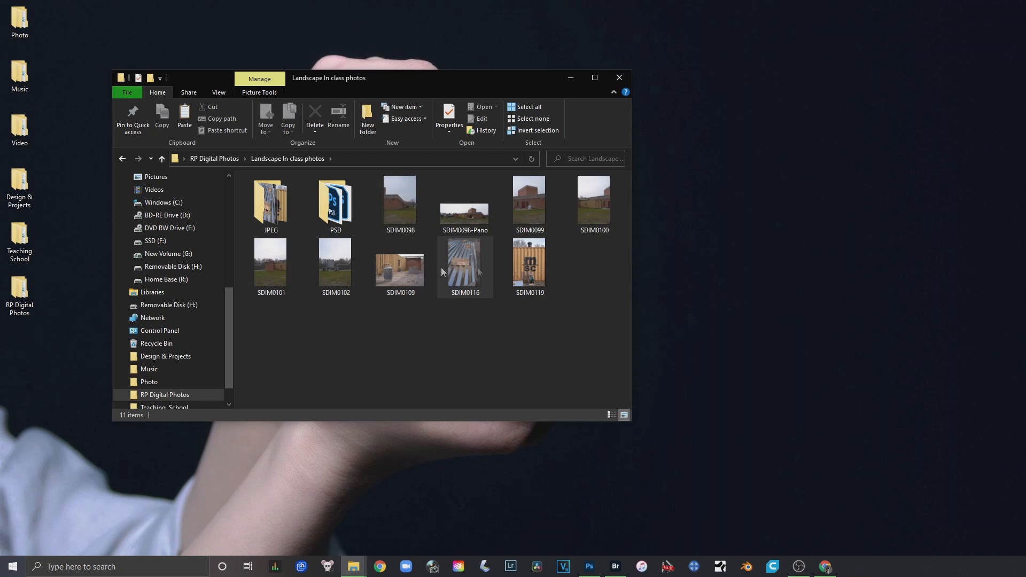
# Select the raw photos SDIM0098, SDIM0099, SDIM0100, SDIM0101 and SDIM0102 together in the folder
pyautogui.click(409, 214)
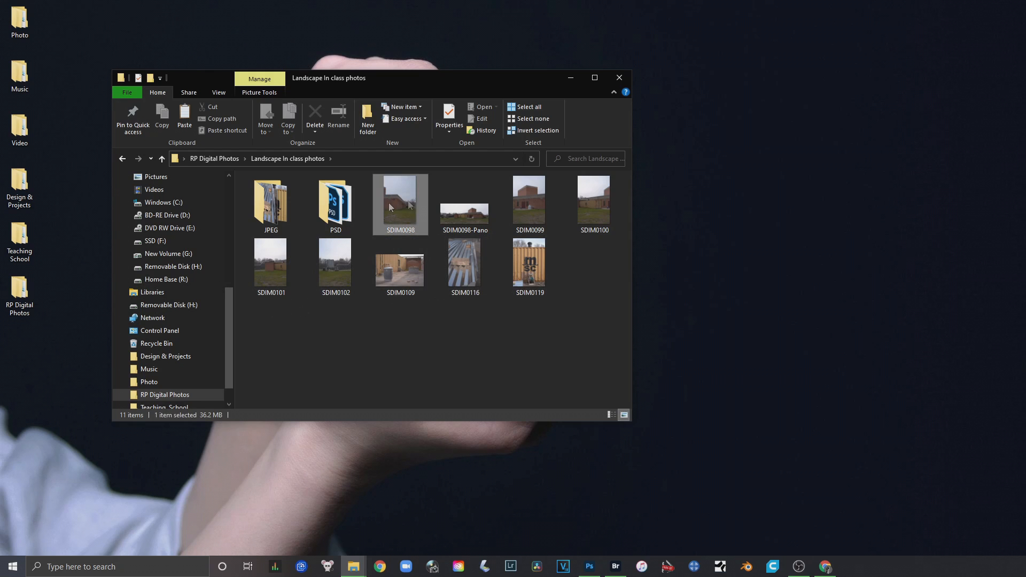
pyautogui.keyDown('ctrl'); pyautogui.click(516, 197); pyautogui.keyUp('ctrl')
pyautogui.keyDown('ctrl'); pyautogui.click(578, 200); pyautogui.keyUp('ctrl')
pyautogui.keyDown('ctrl'); pyautogui.click(284, 272); pyautogui.keyUp('ctrl')
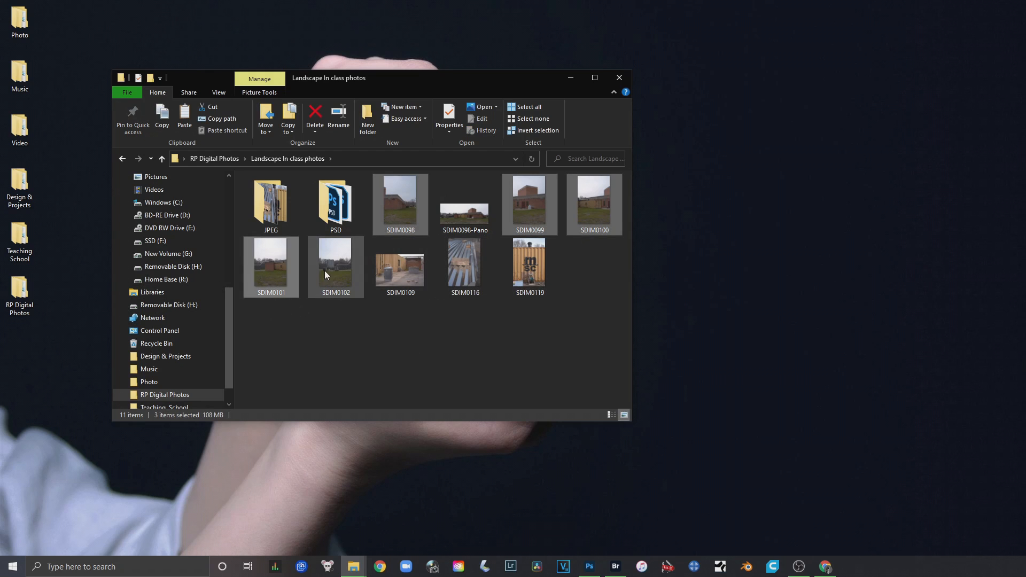
pyautogui.keyDown('ctrl'); pyautogui.click(325, 270); pyautogui.keyUp('ctrl')
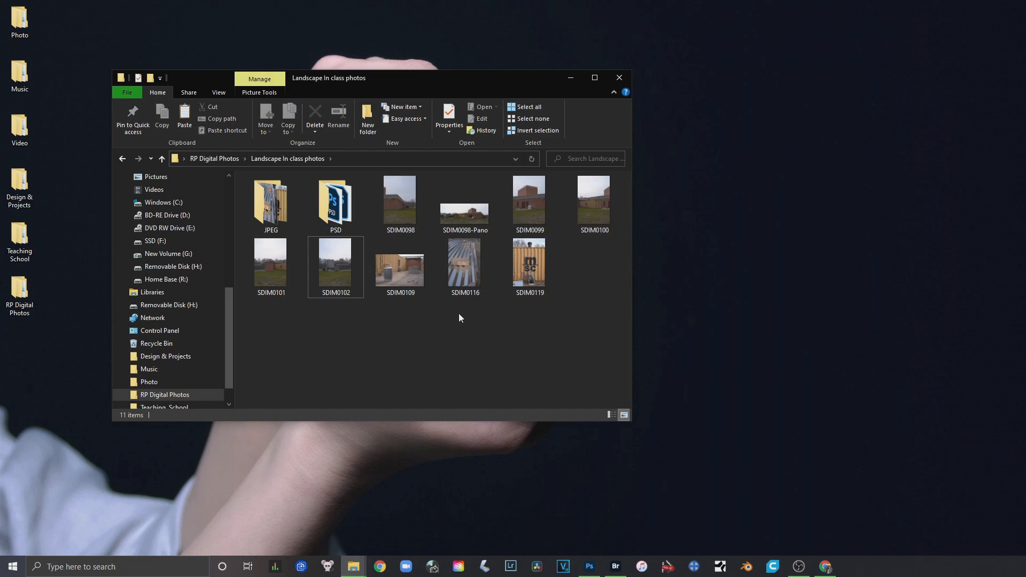
# Point out the SDIM0109, SDIM0116 and SDIM0119 raw photos in the folder, and clear the selection
pyautogui.click(396, 273)
pyautogui.click(471, 270)
pyautogui.click(517, 265)
pyautogui.moveTo(408, 336); pyautogui.dragTo(455, 338)
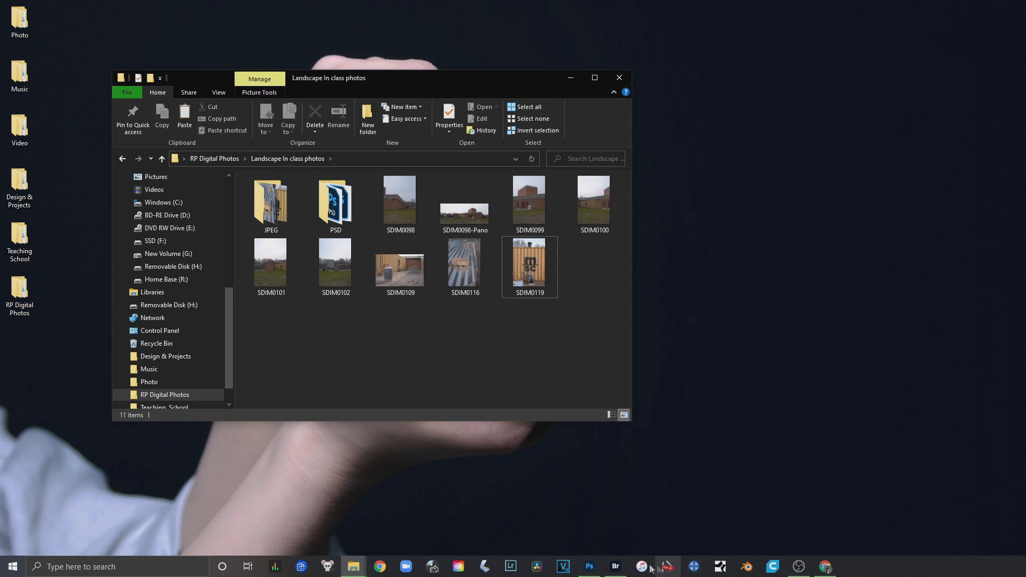
# Switch to Photoshop and review the Levels 1, Color Balance 1 and Hue/Saturation 1 layers on SDIM0119.DNG
pyautogui.click(589, 566)
pyautogui.click(944, 417)
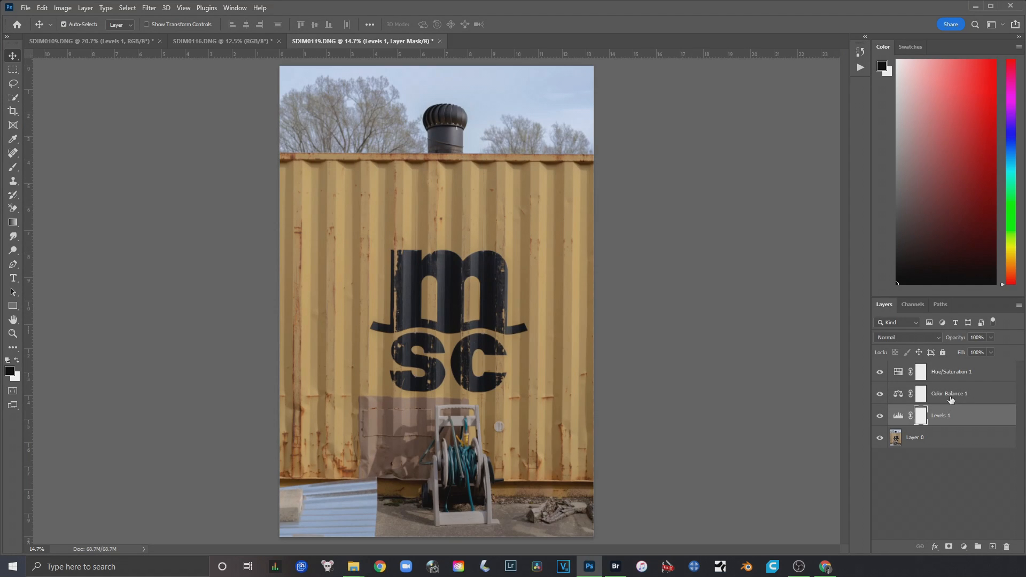
pyautogui.click(947, 399)
pyautogui.click(978, 377)
pyautogui.click(880, 374)
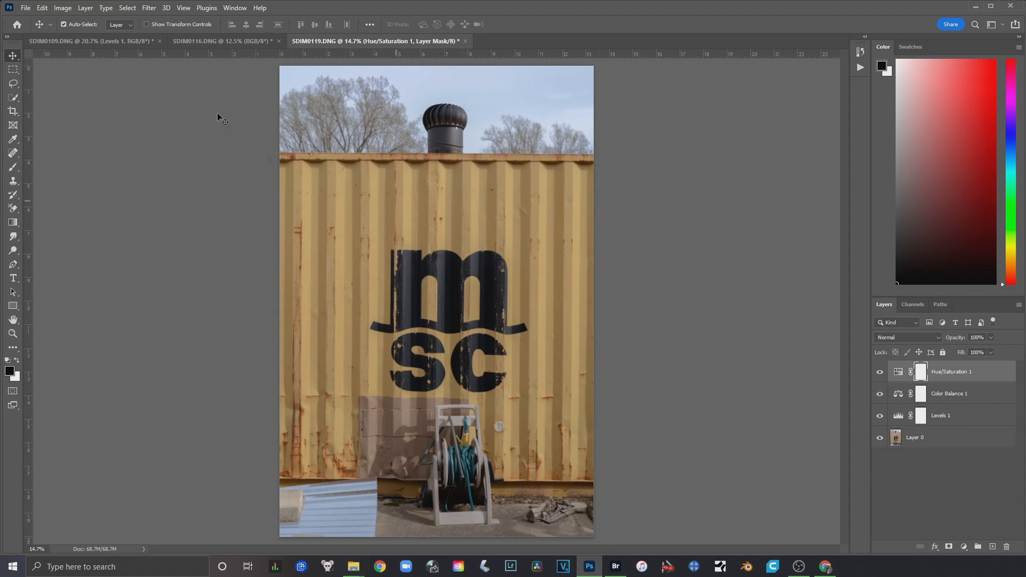
pyautogui.click(25, 9)
pyautogui.moveTo(84, 275)
pyautogui.click(181, 277)
pyautogui.click(816, 149)
# Go through the Levels, Color Balance and Hue/Saturation adjustment layers on SDIM0119.DNG twice, ending on Hue/Saturation 1
pyautogui.click(984, 420)
pyautogui.click(980, 396)
pyautogui.click(991, 370)
pyautogui.click(986, 414)
pyautogui.click(987, 397)
pyautogui.click(985, 376)
# Close all open DNG images without saving, applying that choice to all of them
pyautogui.click(25, 7)
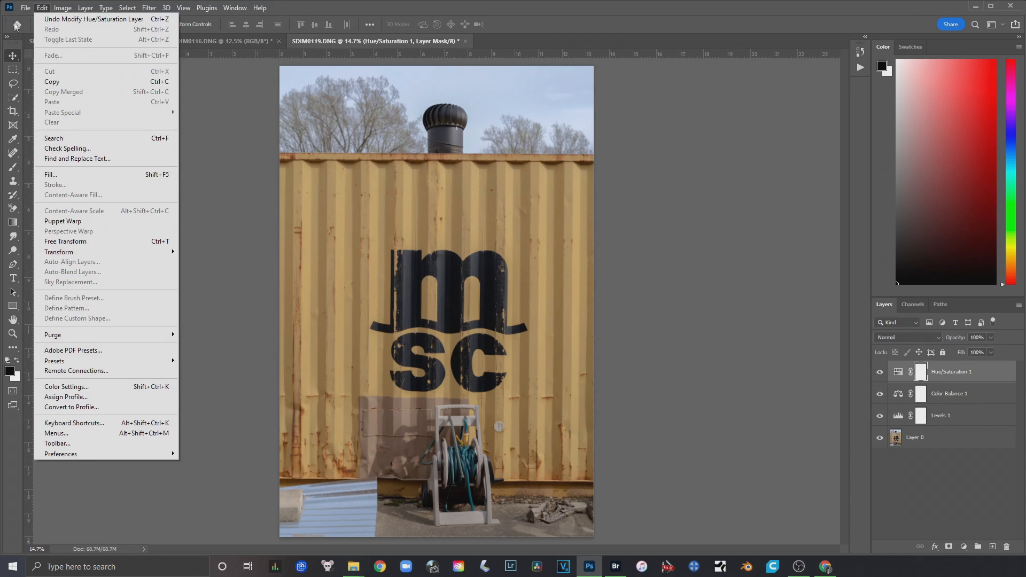
pyautogui.click(43, 96)
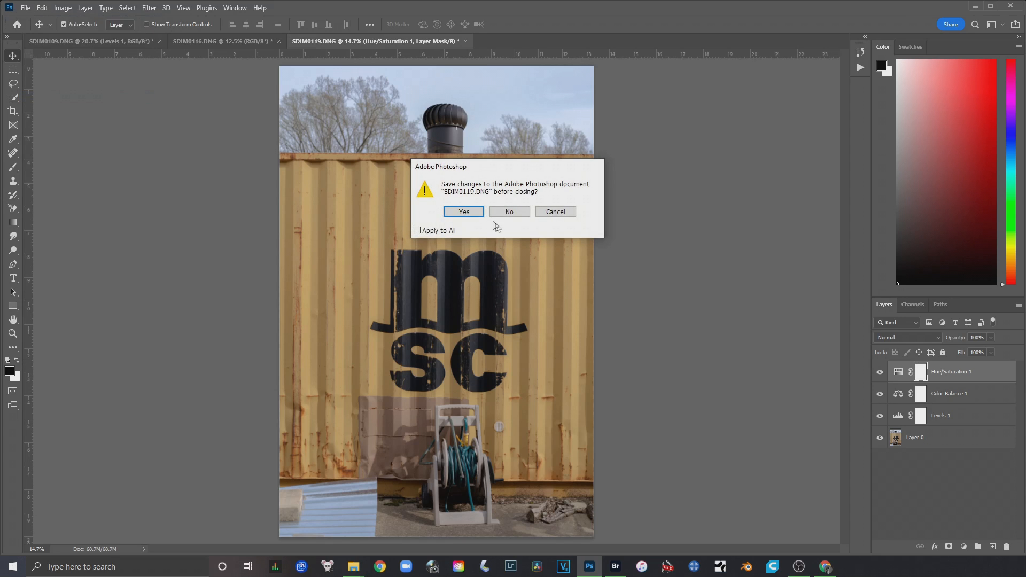
pyautogui.click(420, 231)
pyautogui.click(509, 212)
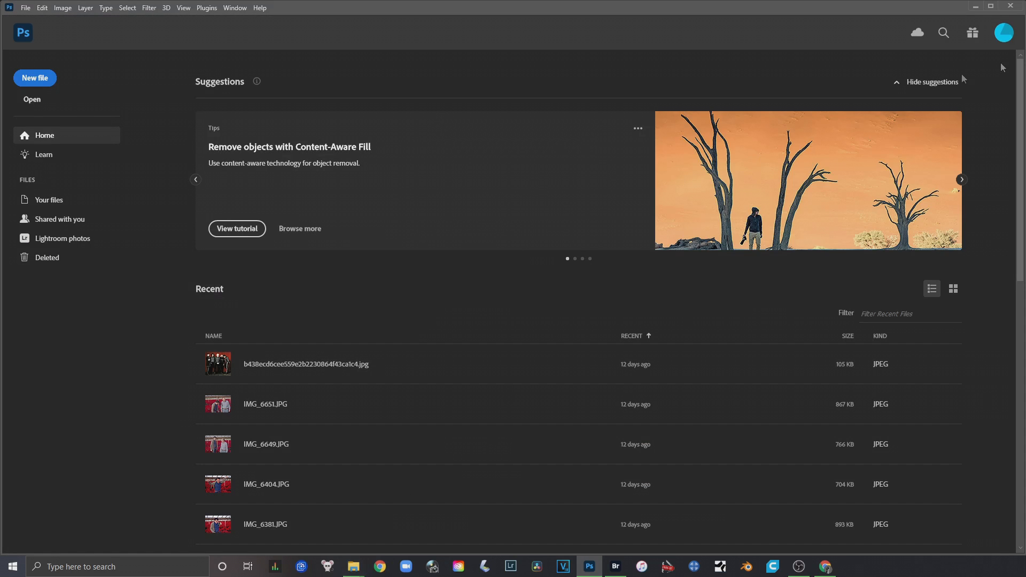
# Minimize Photoshop, select the three files in the PSD folder, and open the SDIM0109 PSD in Photoshop
pyautogui.click(975, 7)
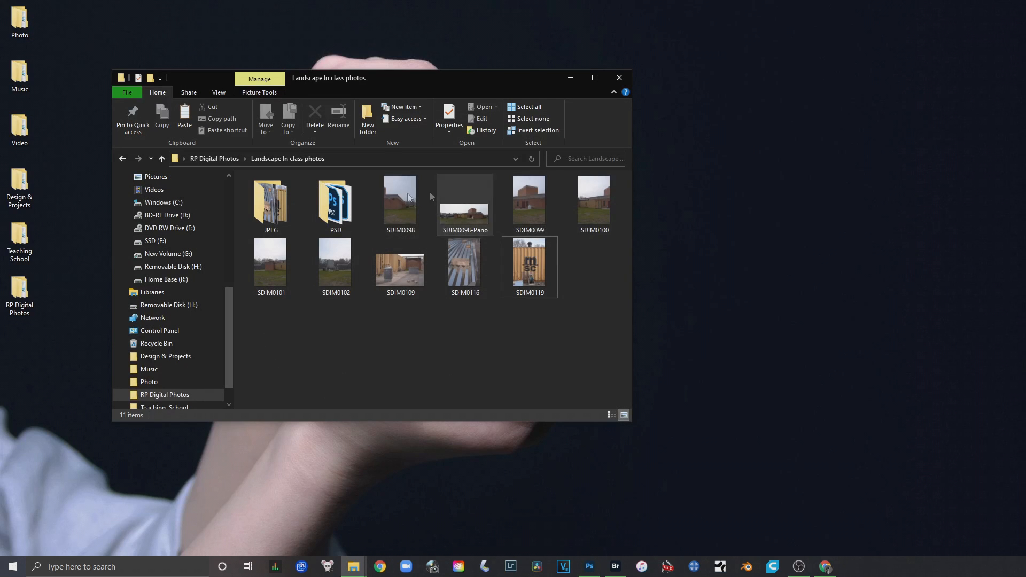
pyautogui.doubleClick(328, 196)
pyautogui.moveTo(463, 298); pyautogui.dragTo(266, 184)
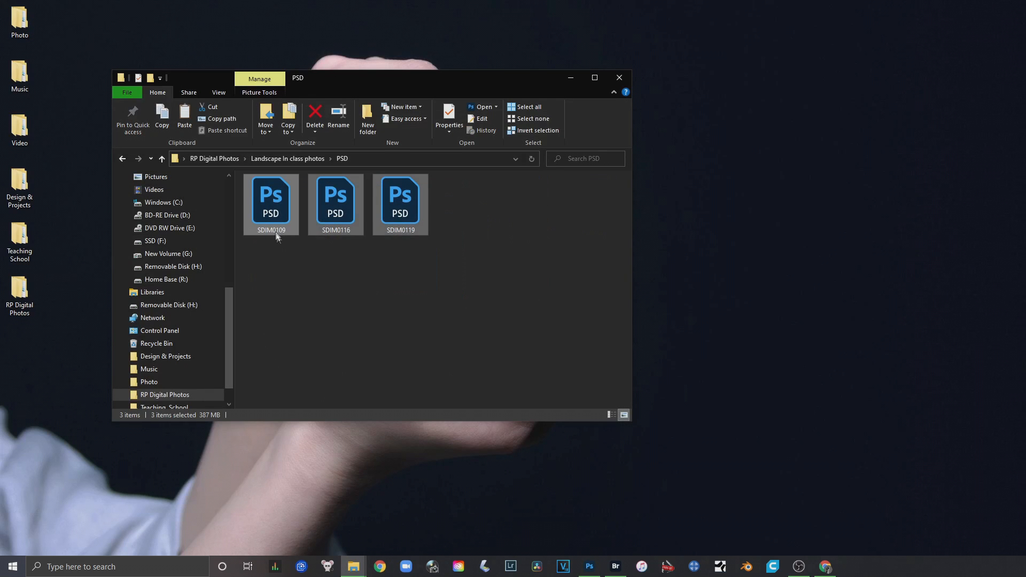
pyautogui.doubleClick(273, 214)
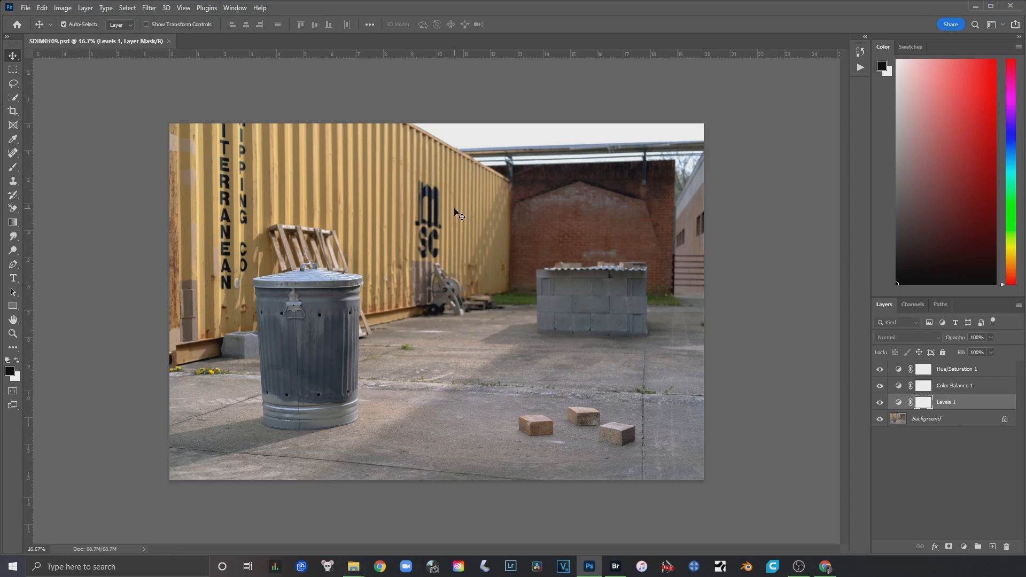
# Review the settings of the Levels 1, Color Balance 1 and Hue/Saturation 1 adjustment layers in SDIM0109.psd, ending on Levels 1
pyautogui.click(987, 388)
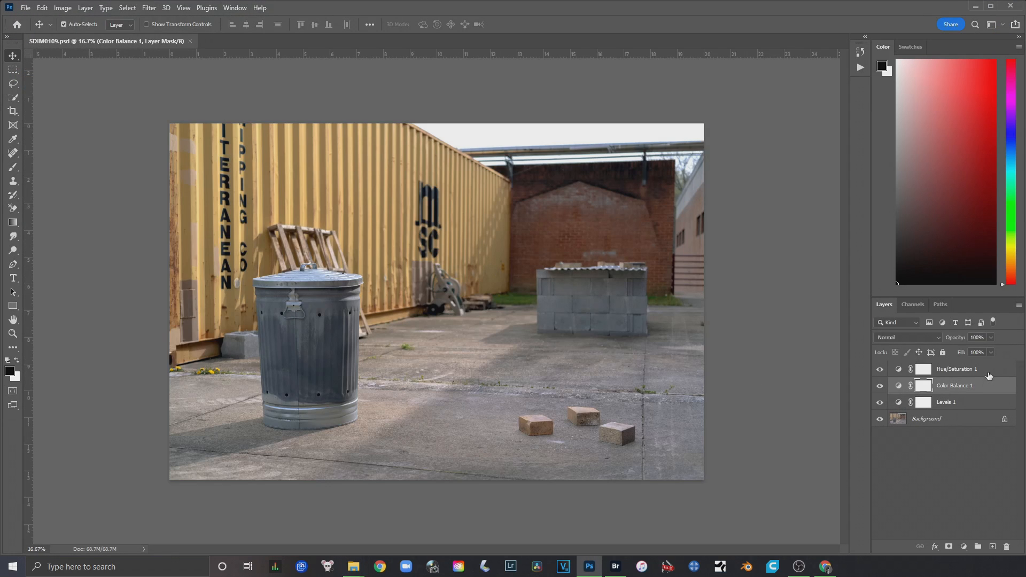
pyautogui.click(989, 373)
pyautogui.doubleClick(899, 403)
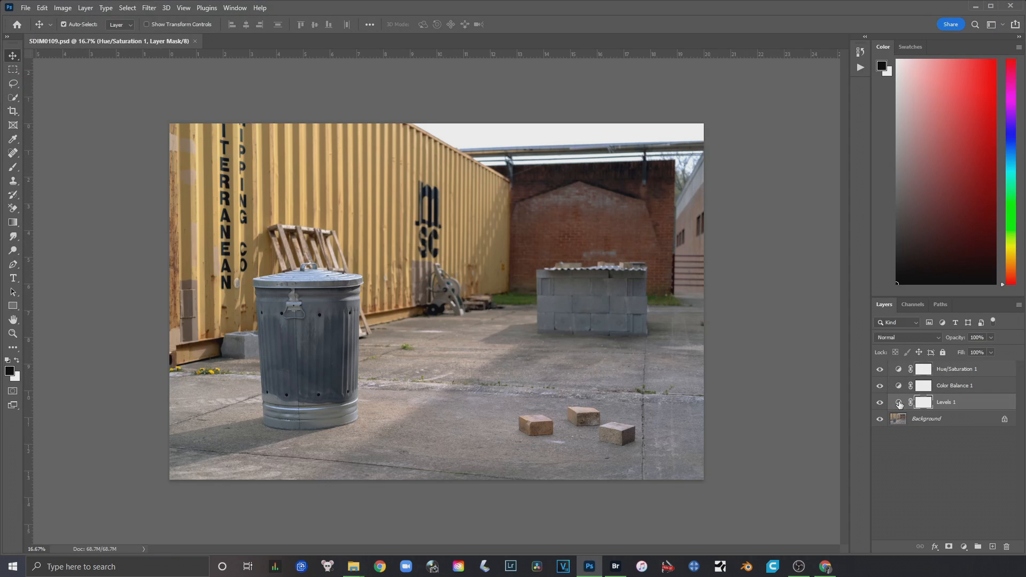
pyautogui.click(990, 383)
pyautogui.click(989, 369)
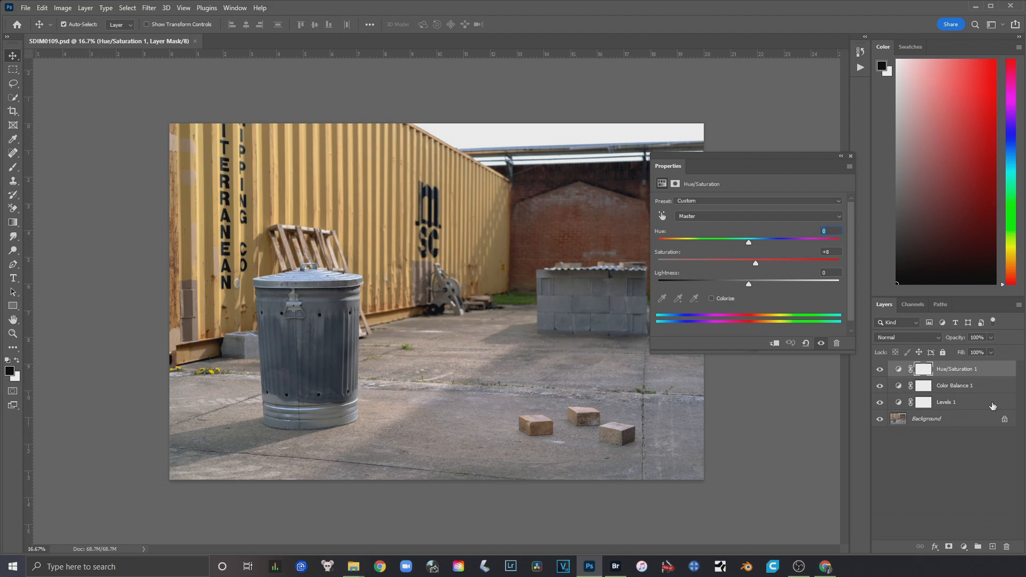
pyautogui.click(993, 404)
# Hide the adjustment layers to compare the photo without them, show them again, and close the Levels settings
pyautogui.click(880, 401)
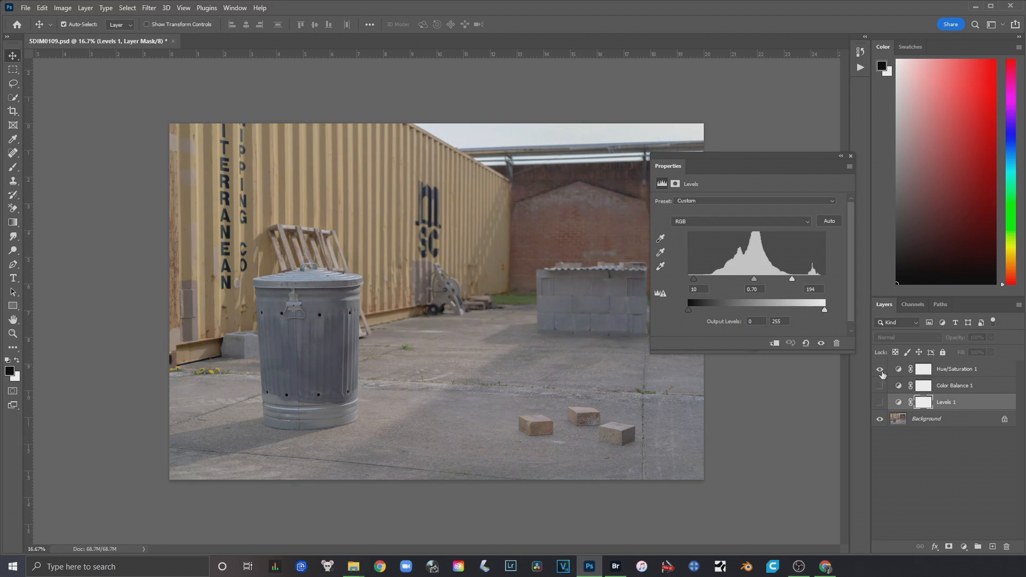
pyautogui.click(879, 401)
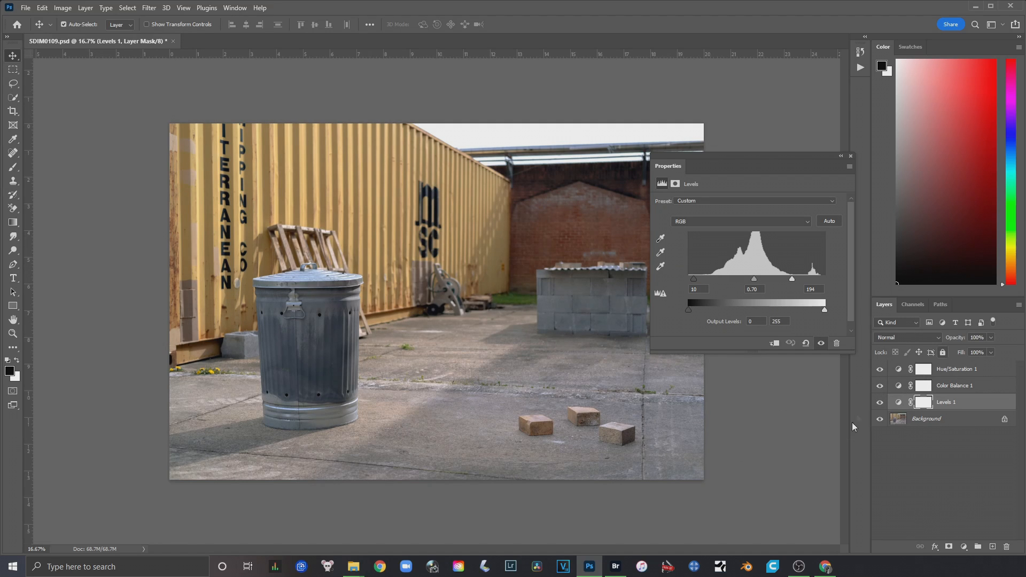
pyautogui.click(851, 156)
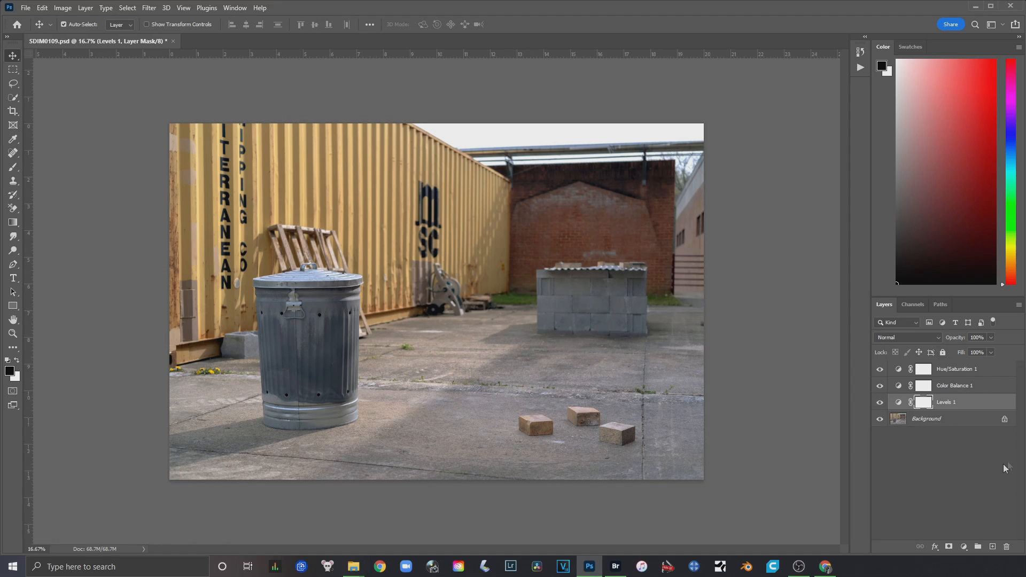
# Toggle the Background layer's visibility, and compare the photo with all three adjustment layers hidden and shown, leaving every layer visible
pyautogui.click(956, 424)
pyautogui.click(879, 419)
pyautogui.click(879, 419)
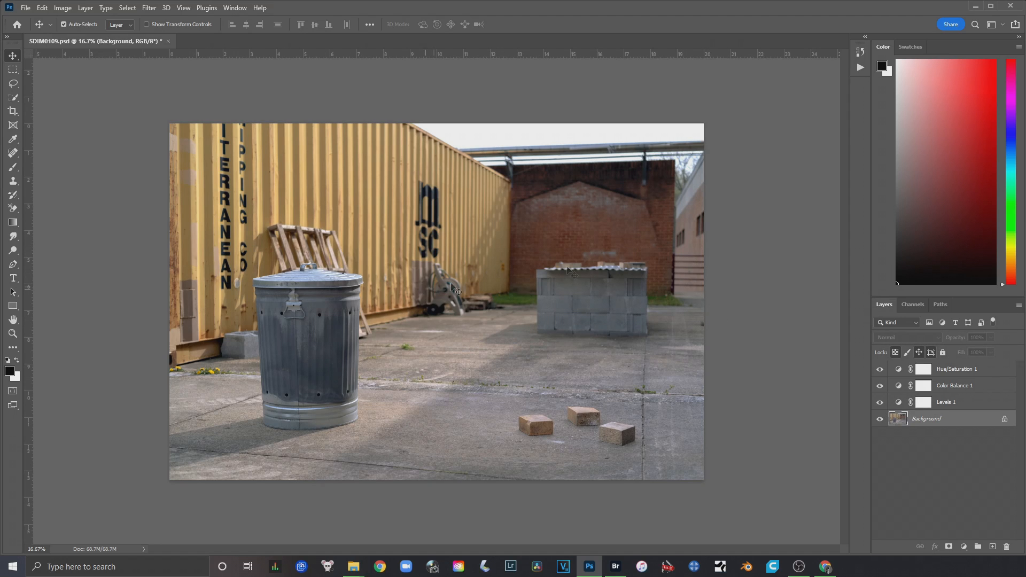
pyautogui.moveTo(880, 402); pyautogui.dragTo(881, 371)
pyautogui.click(955, 402)
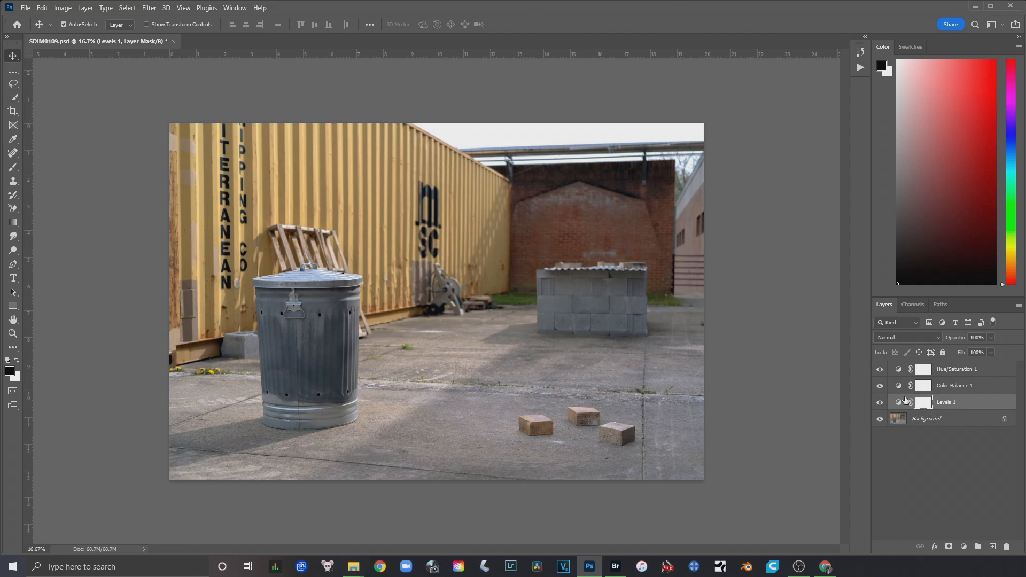
pyautogui.moveTo(882, 409); pyautogui.dragTo(880, 369)
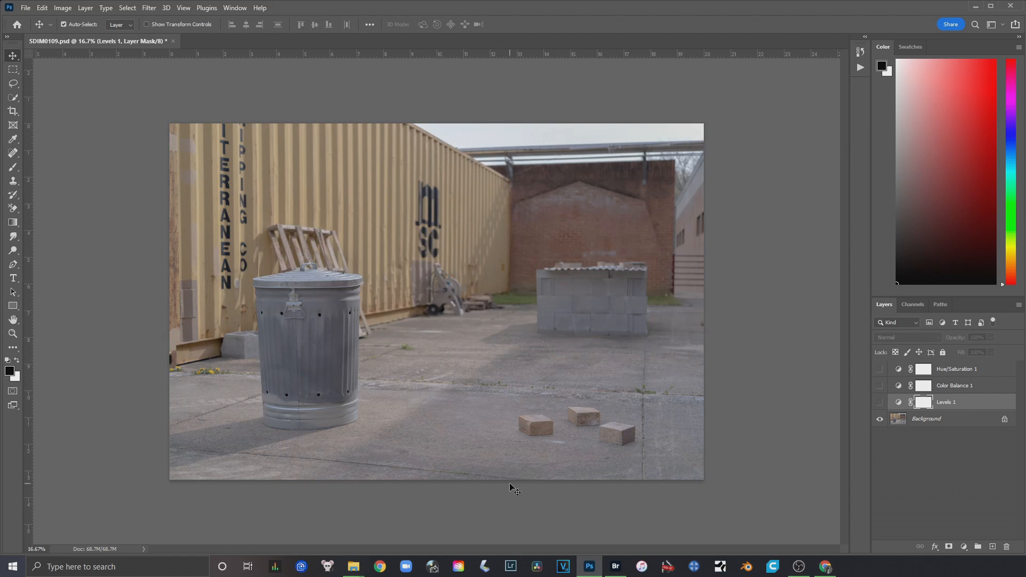
pyautogui.moveTo(879, 404); pyautogui.dragTo(880, 369)
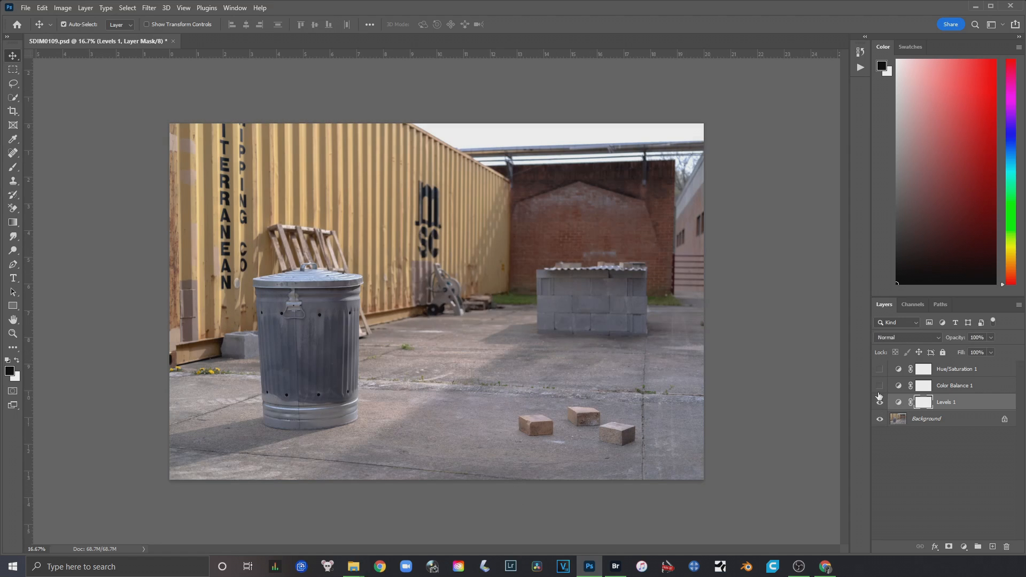
# Close SDIM0109.psd without saving the changes
pyautogui.click(173, 41)
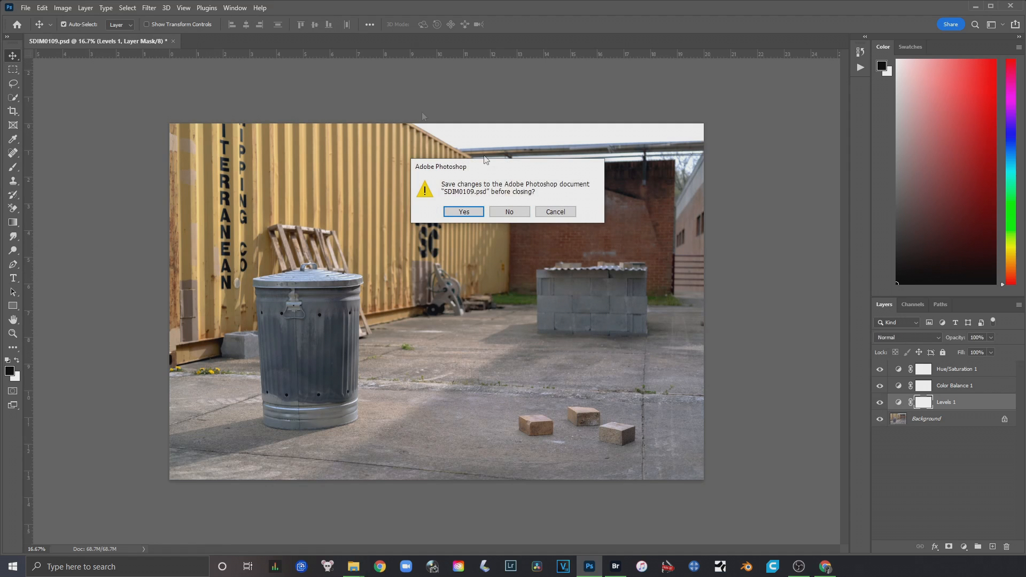
pyautogui.click(508, 212)
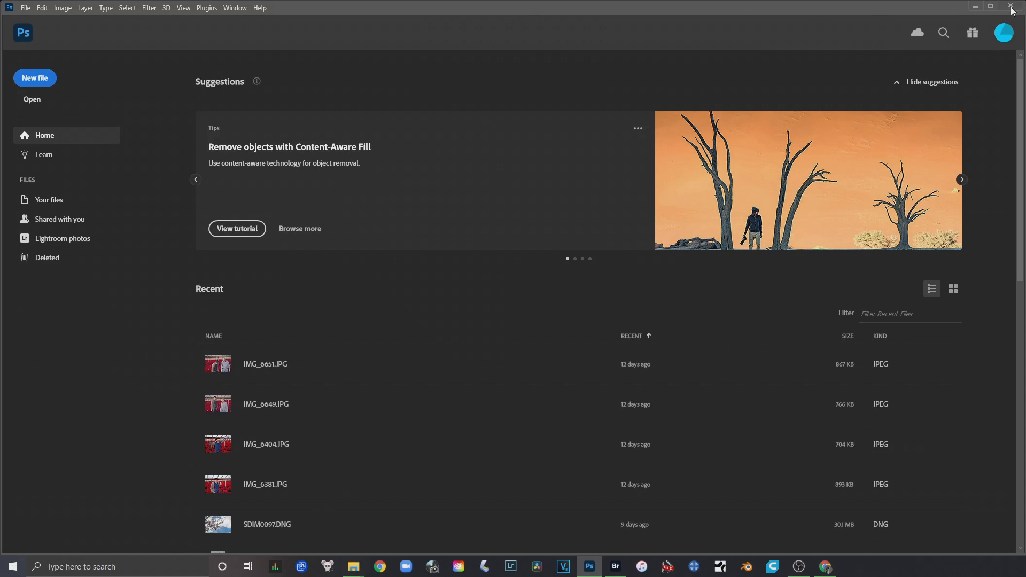